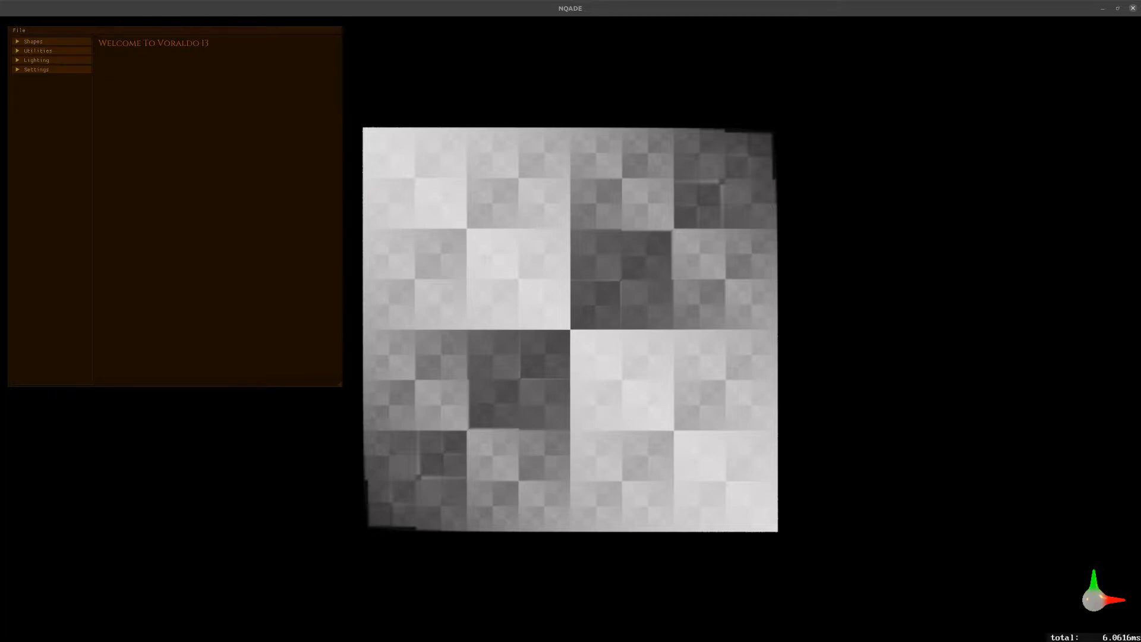
# - Load the saved volume saves/tree.png from the saves folder
pyautogui.click(32, 51)
pyautogui.click(33, 89)
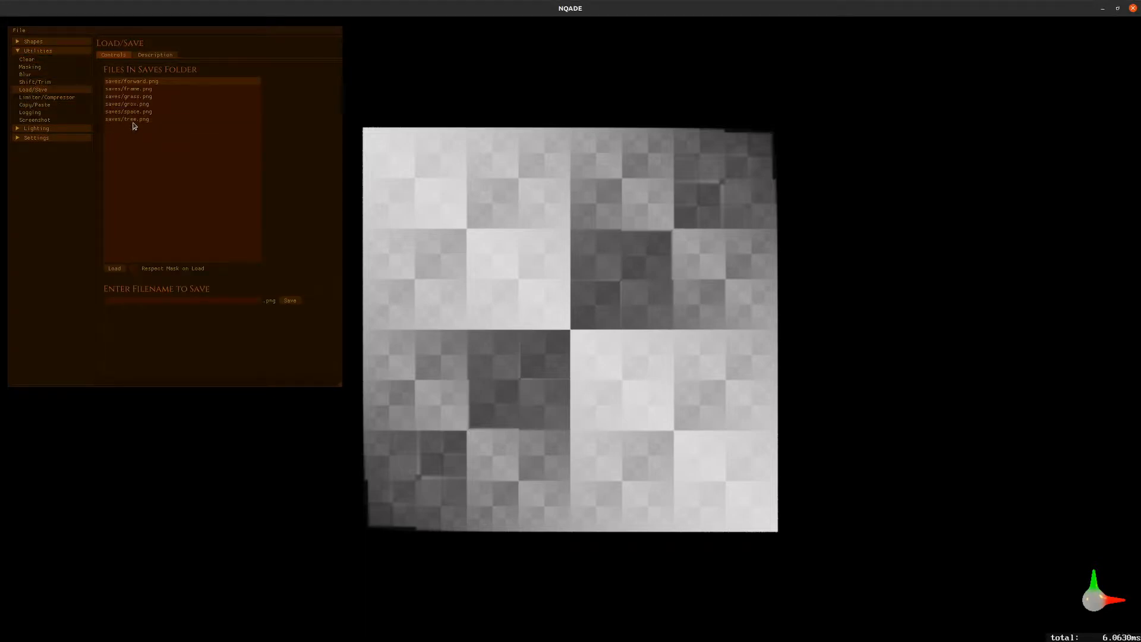
pyautogui.click(134, 119)
pyautogui.click(112, 269)
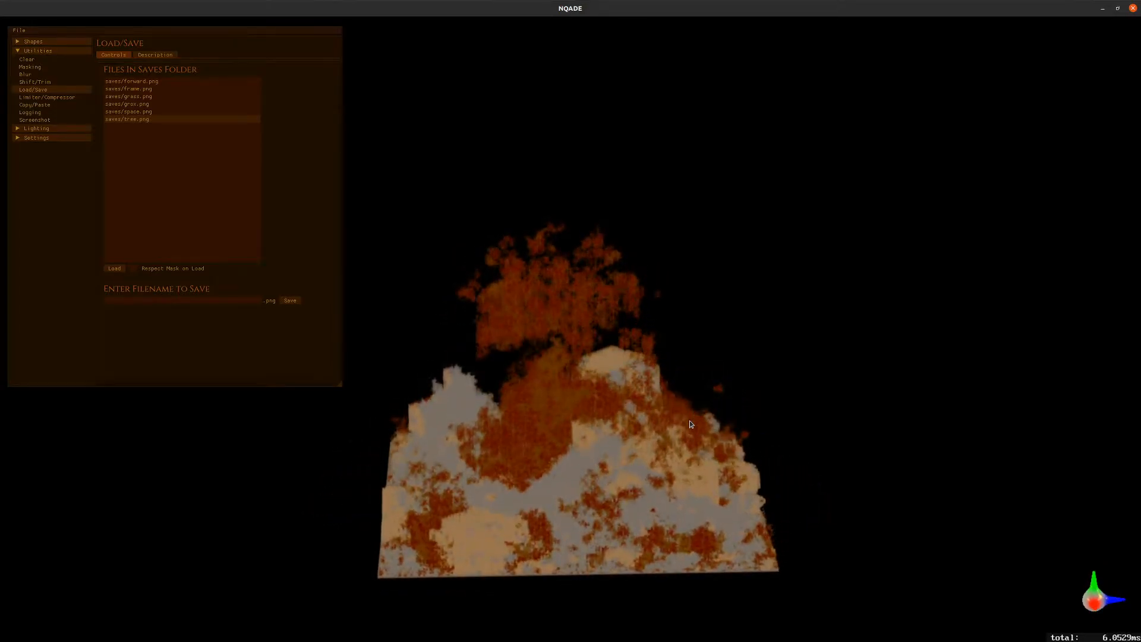
# - Mask the loaded scene's opaque voxels by alpha channel data, using a high alpha level, wide variance and high mask amount
pyautogui.click(40, 68)
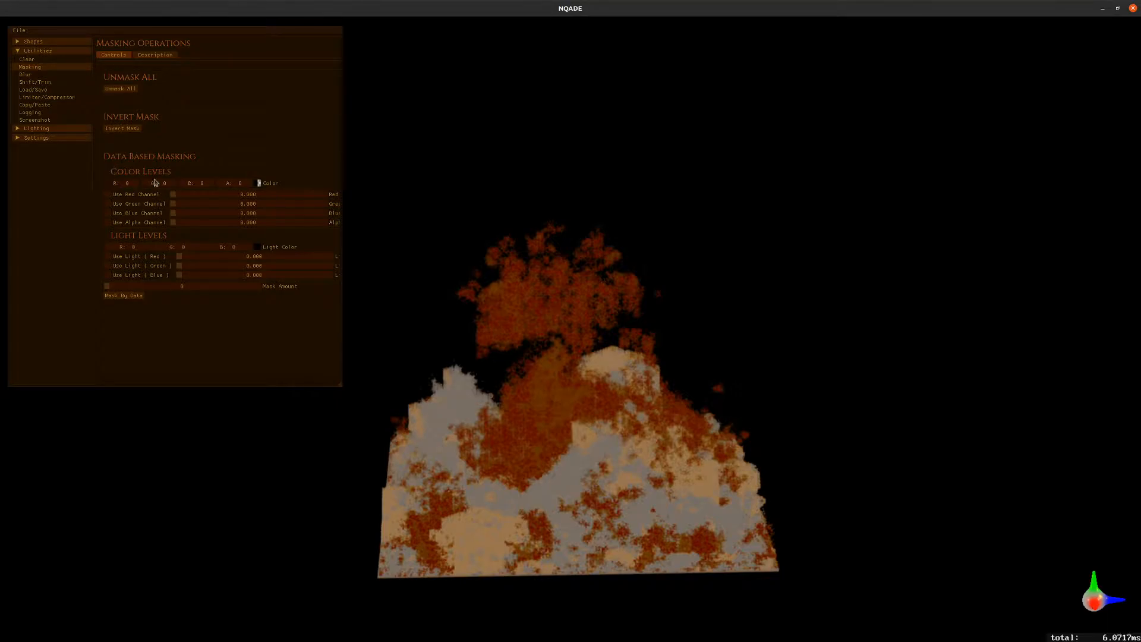
pyautogui.moveTo(225, 184); pyautogui.dragTo(396, 196)
pyautogui.click(315, 223)
pyautogui.click(242, 286)
pyautogui.click(124, 295)
# - Set up an AABB shape with its maximum X, Y and Z extents at 256
pyautogui.click(31, 41)
pyautogui.click(31, 50)
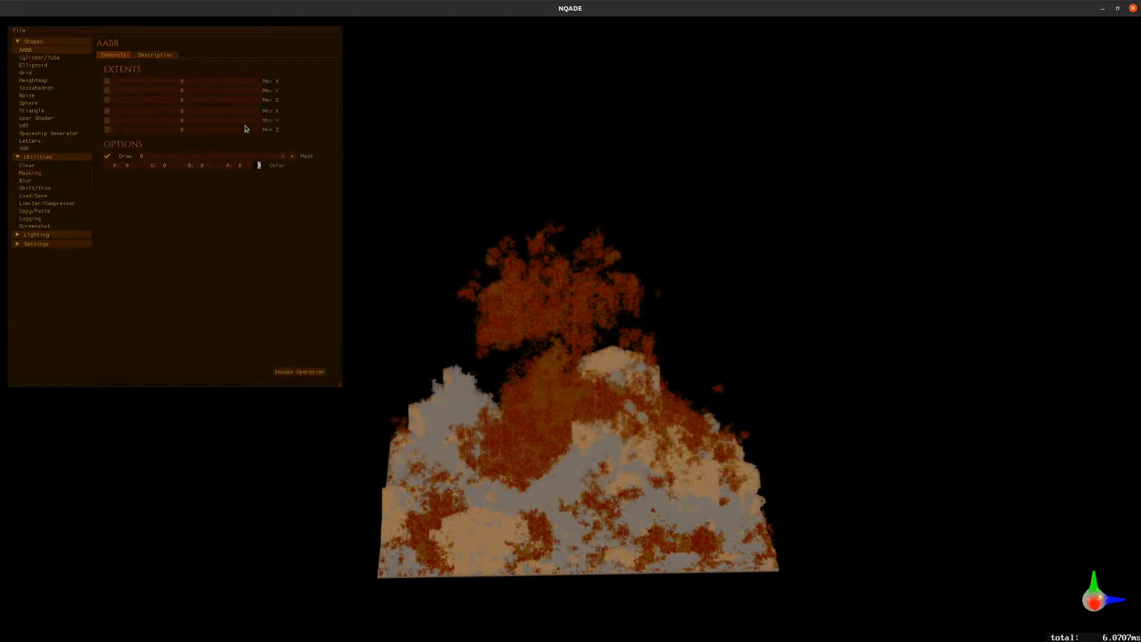
pyautogui.click(256, 81)
pyautogui.click(257, 90)
pyautogui.click(257, 100)
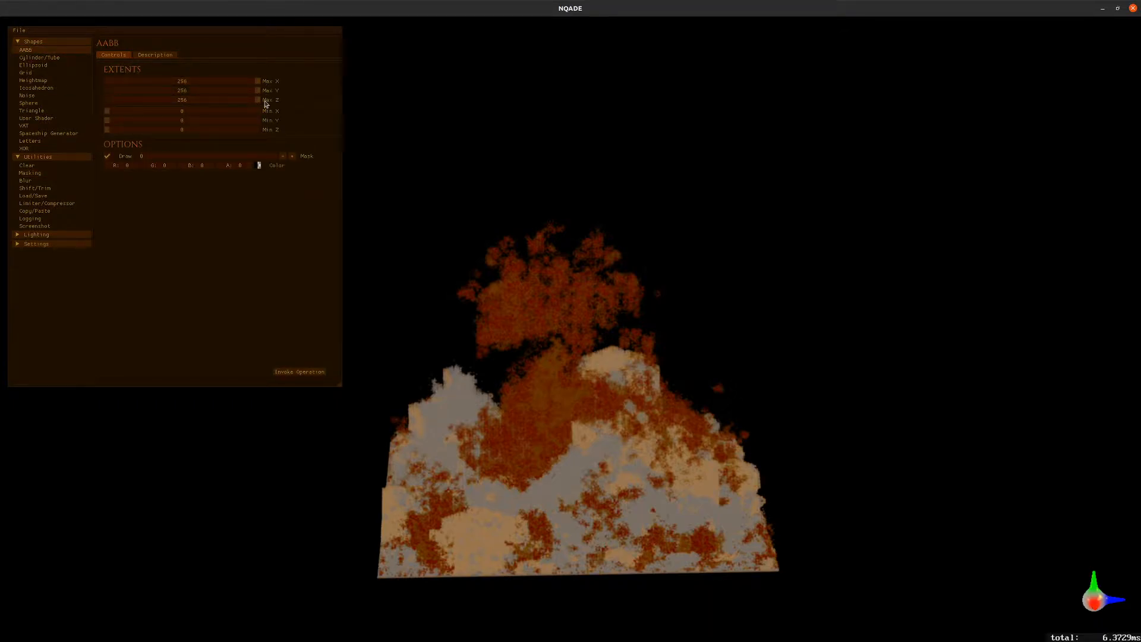
# - Give the box a faint, nearly transparent blue of about RGB 99, 131, 195 and draw it into the volume
pyautogui.click(258, 166)
pyautogui.moveTo(267, 210)
pyautogui.mouseDown()
pyautogui.moveTo(270, 196)
pyautogui.moveTo(298, 213)
pyautogui.mouseUp()
pyautogui.click(294, 219)
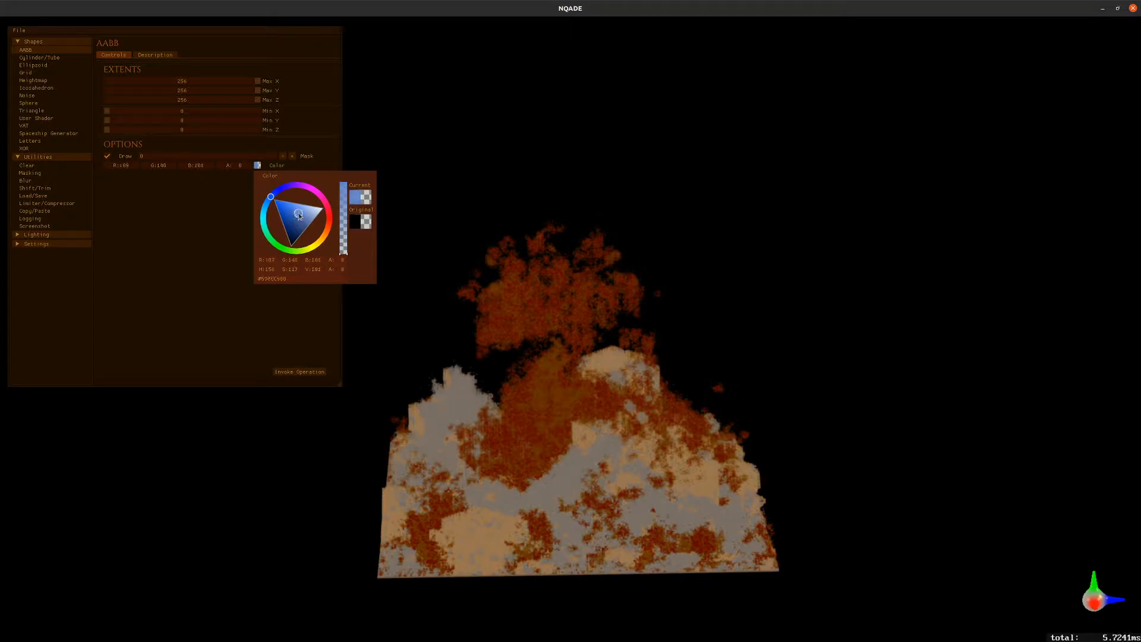
pyautogui.moveTo(339, 267); pyautogui.dragTo(345, 272)
pyautogui.click(254, 298)
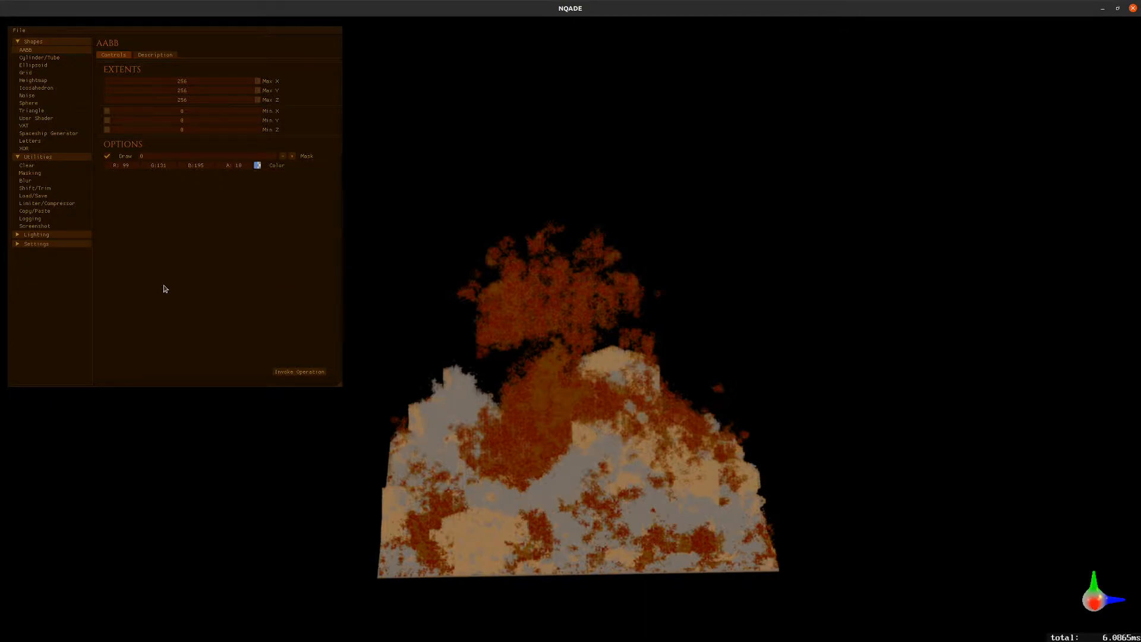
pyautogui.click(304, 372)
# - Examine the blue haze around the tree and terrain from several angles
pyautogui.press('a')
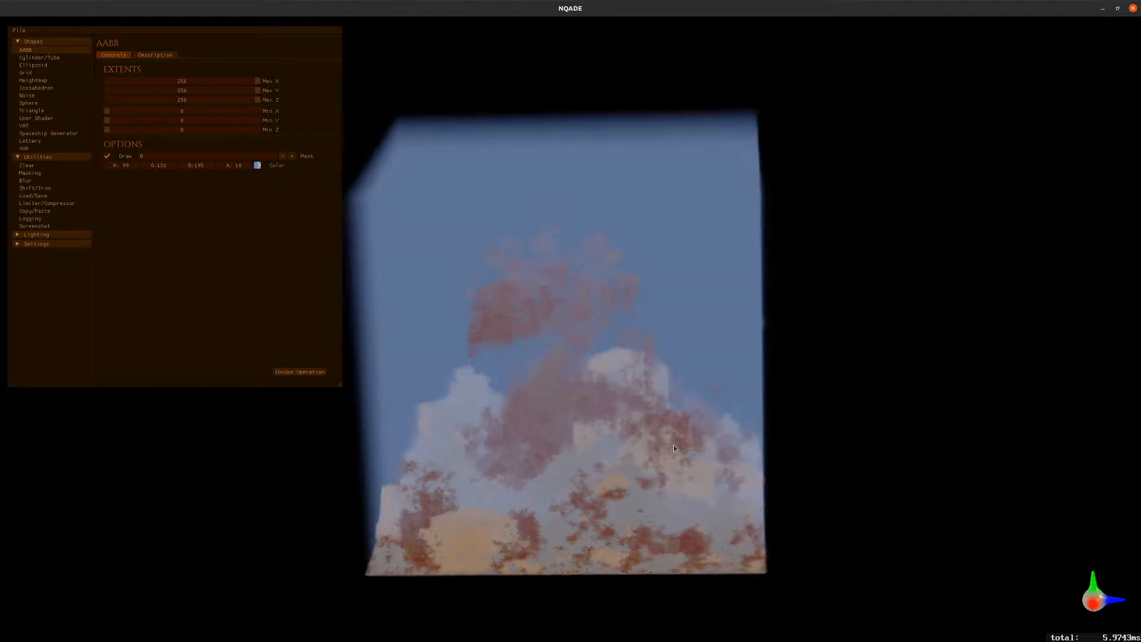
pyautogui.press('a')
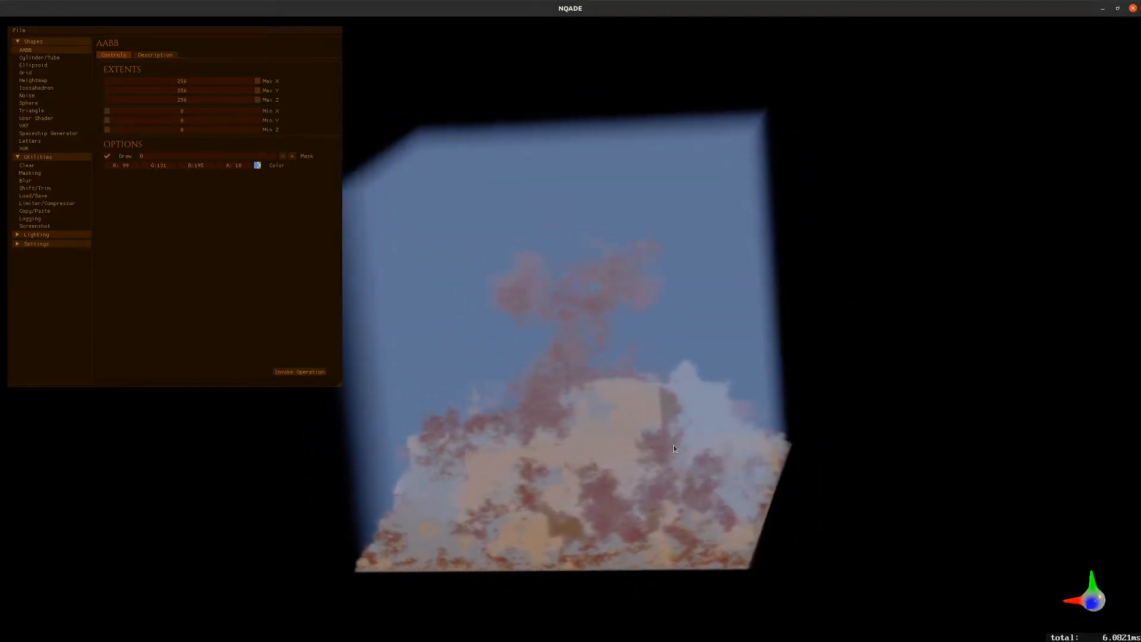
pyautogui.press('w')
pyautogui.press('a')
pyautogui.press('a')
pyautogui.press('q')
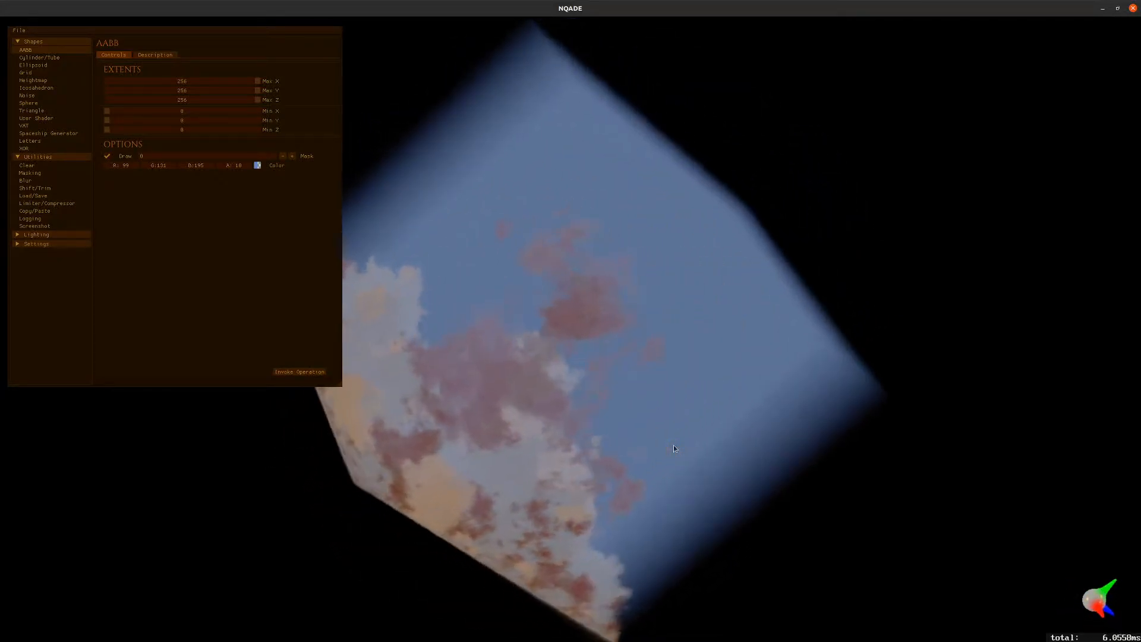
pyautogui.press('s')
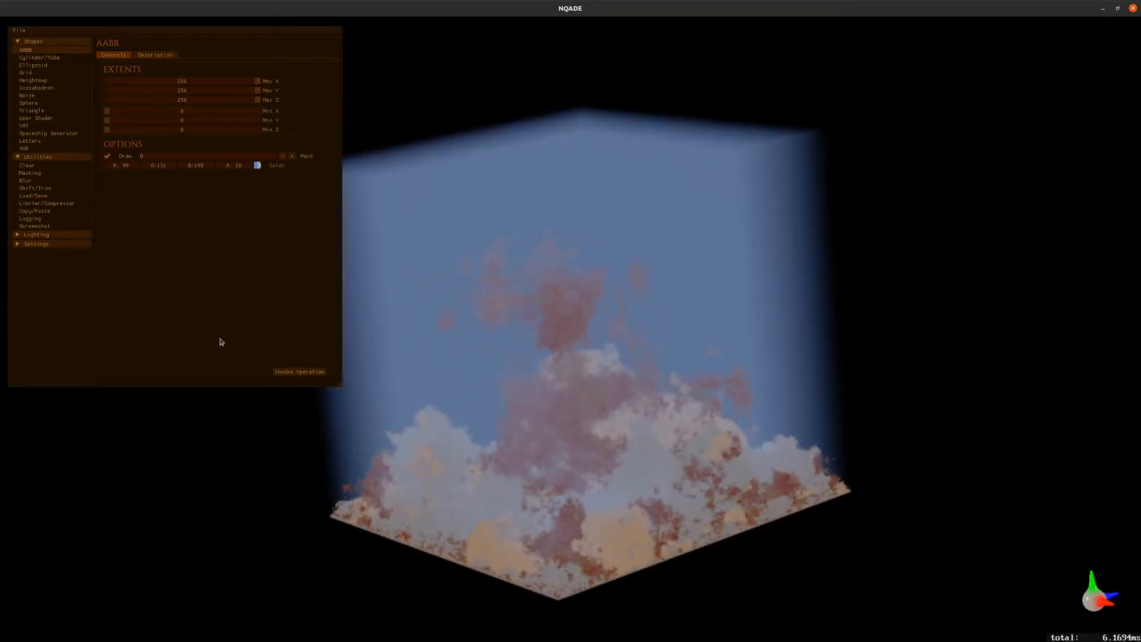
# - Clear the volume's light levels to black with zero intensity
pyautogui.click(64, 235)
pyautogui.click(59, 243)
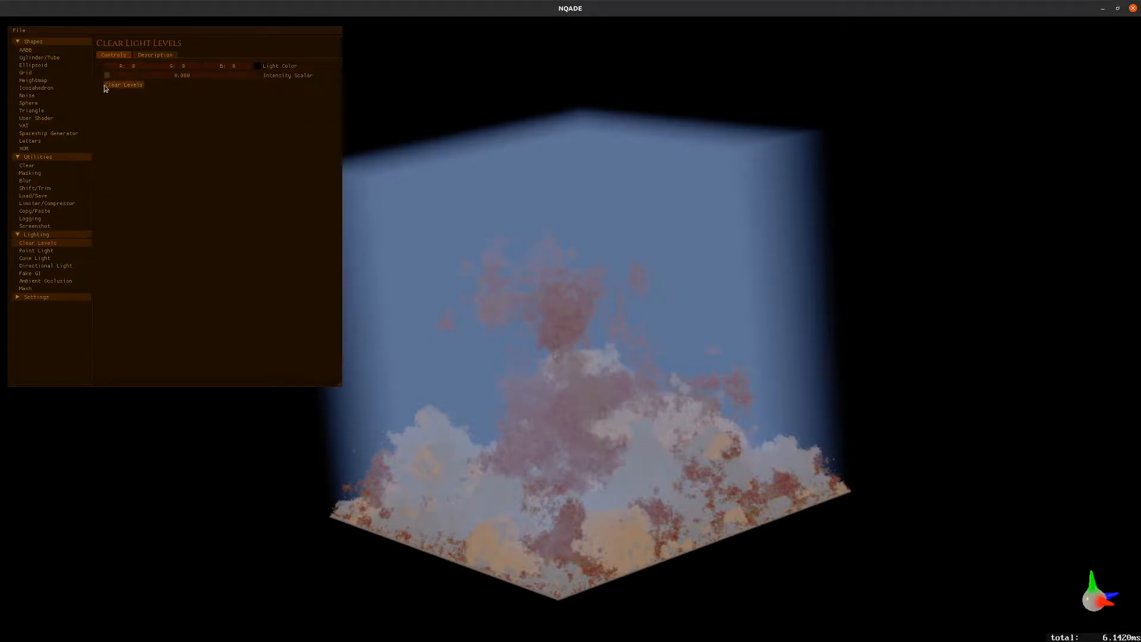
pyautogui.click(129, 87)
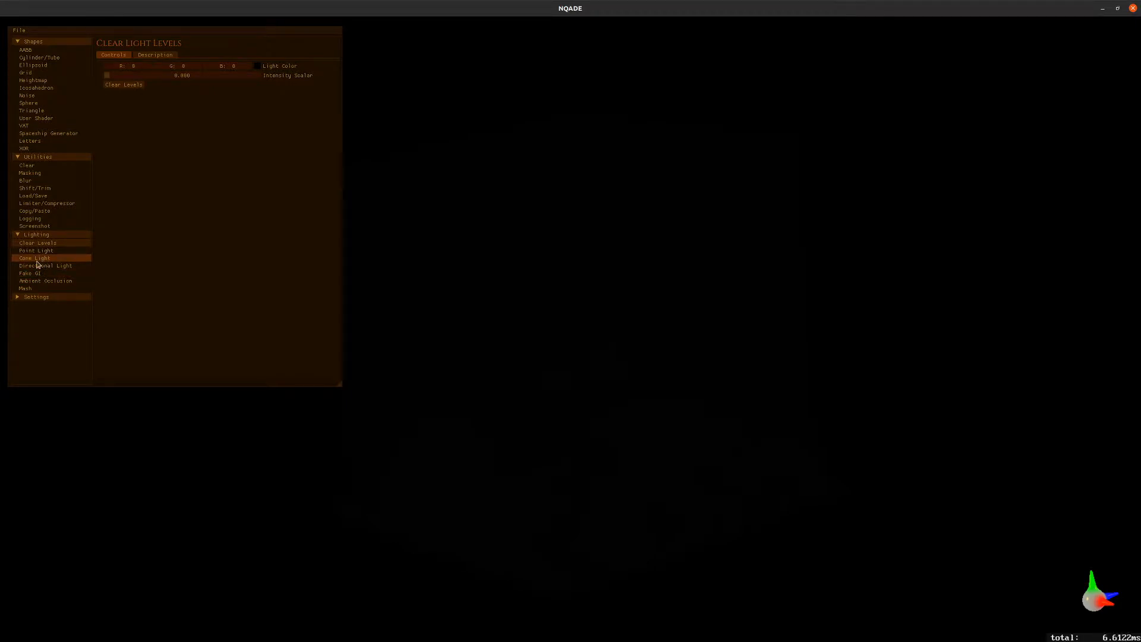
# - Clear the light levels to pure red with an intensity scaler of about 0.47
pyautogui.click(257, 66)
pyautogui.moveTo(265, 112); pyautogui.dragTo(358, 80)
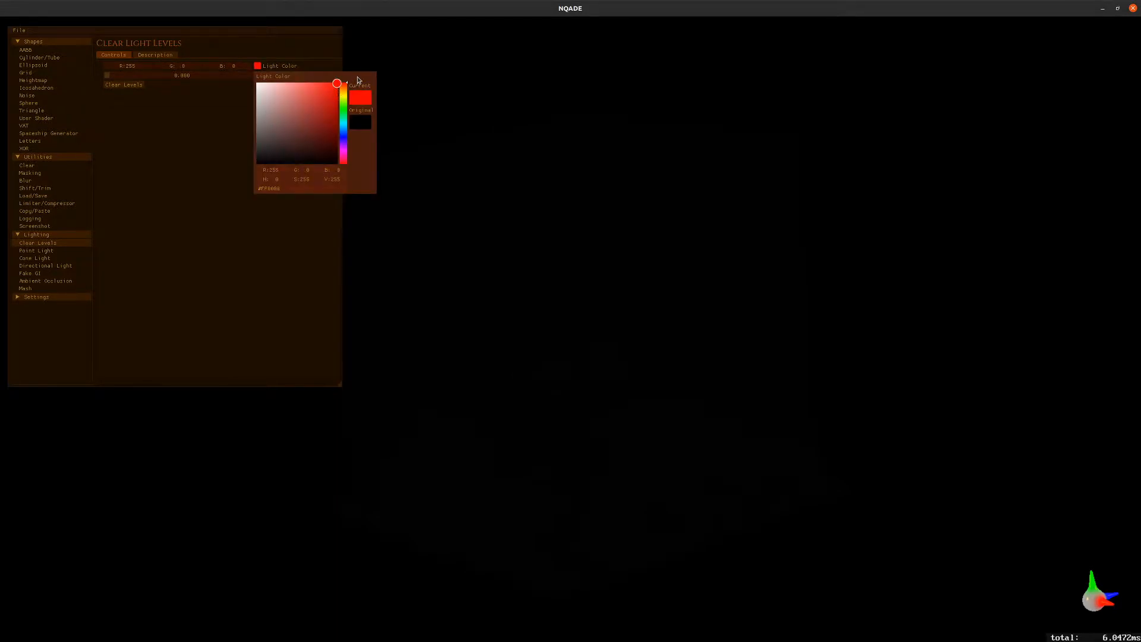
pyautogui.click(138, 130)
pyautogui.moveTo(107, 75); pyautogui.dragTo(122, 76)
pyautogui.click(125, 84)
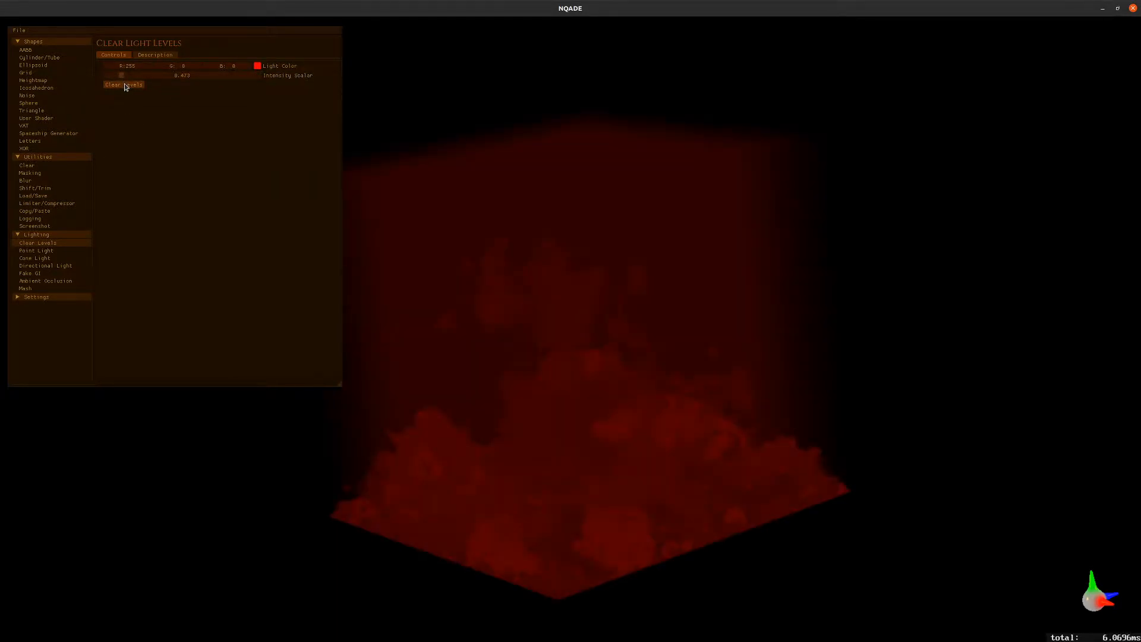
# - Change the light color to bright green and clear the light levels with it
pyautogui.click(258, 66)
pyautogui.moveTo(346, 97); pyautogui.dragTo(344, 113)
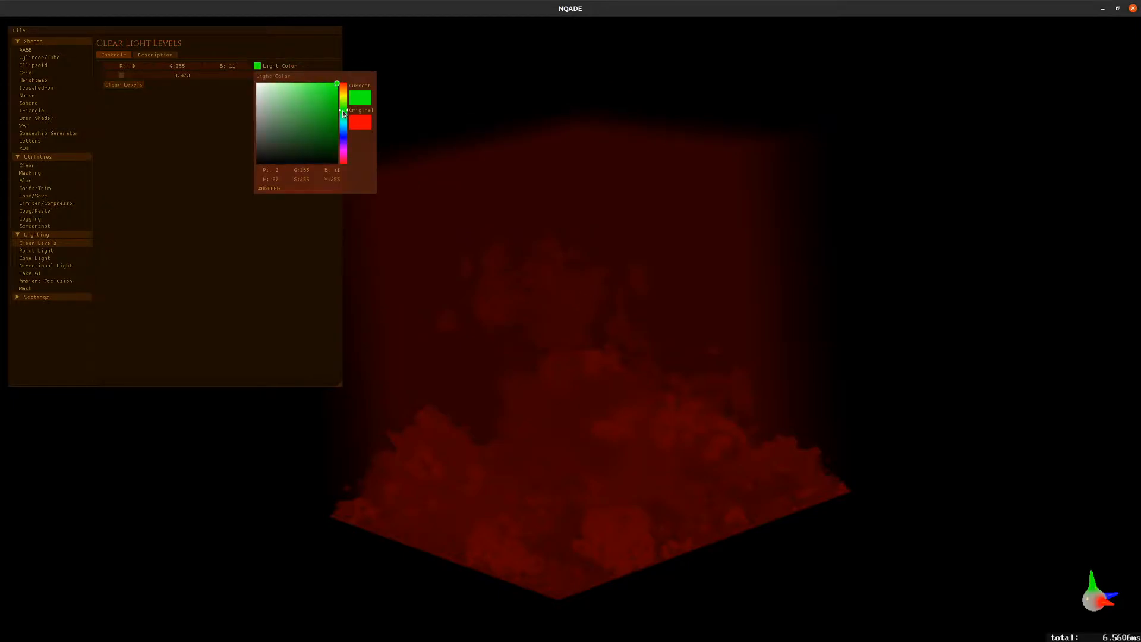
pyautogui.click(179, 174)
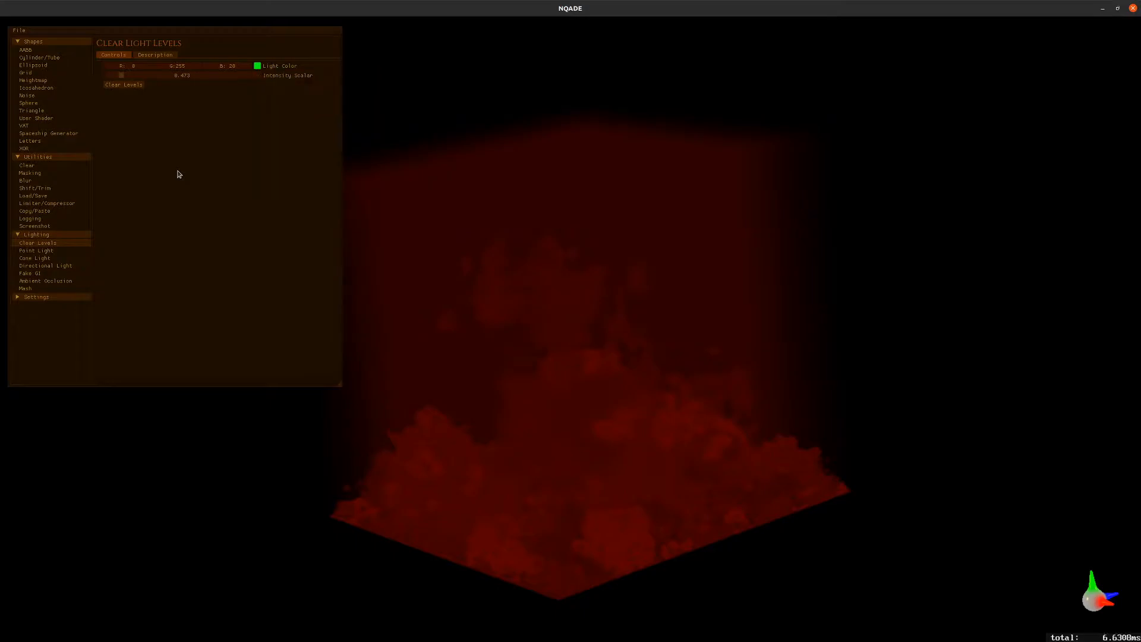
pyautogui.click(139, 87)
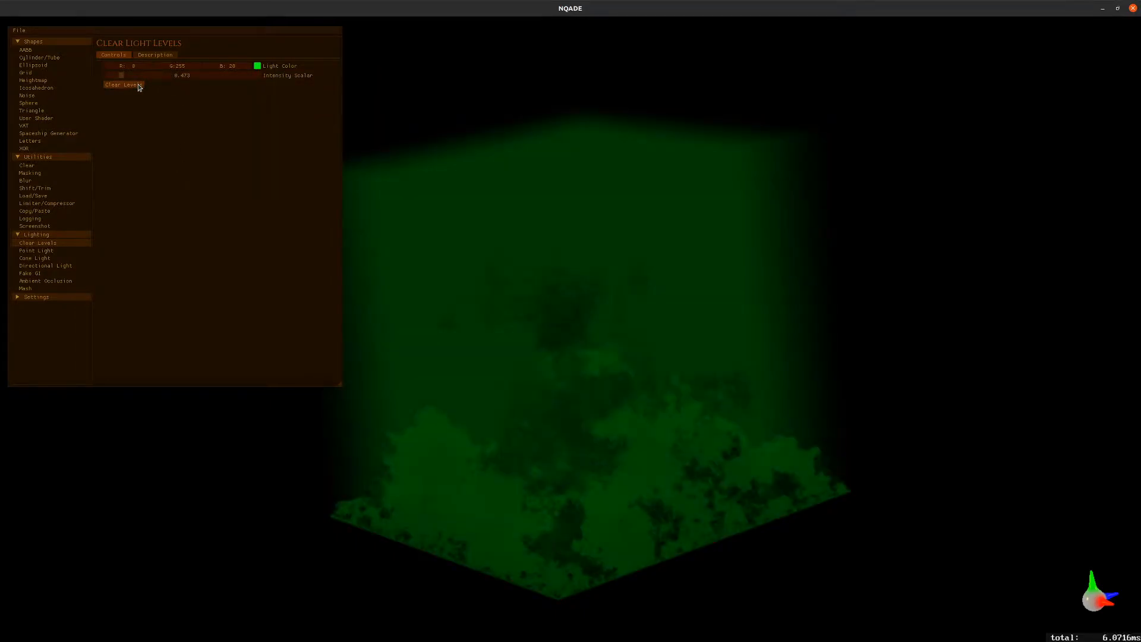
# - Change the light color to bright blue and clear the light levels with it
pyautogui.click(258, 66)
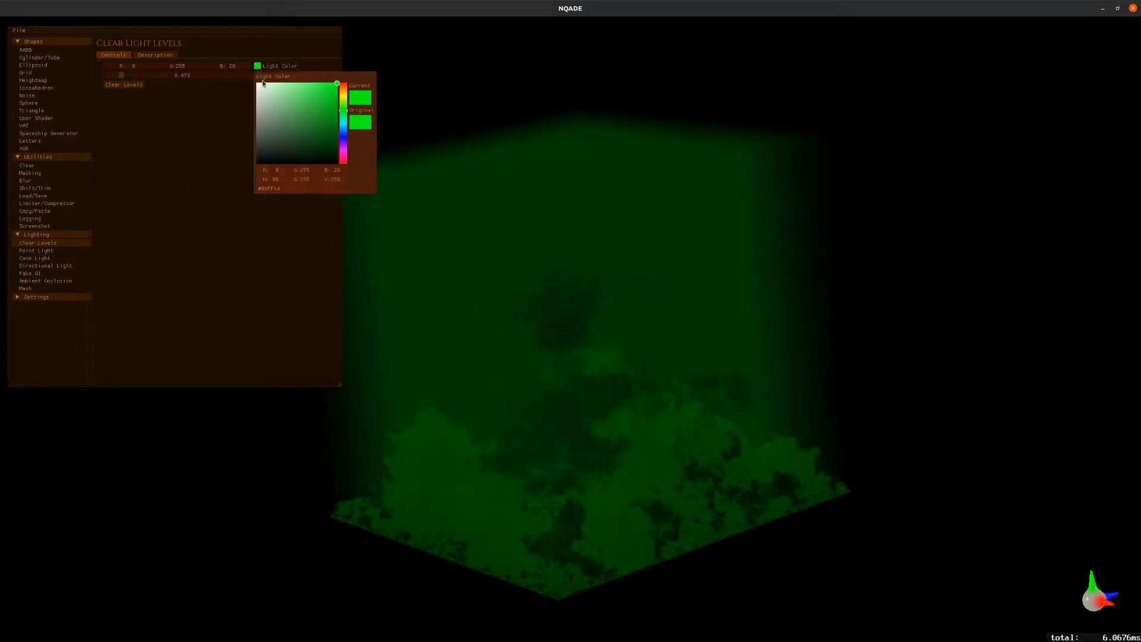
pyautogui.moveTo(342, 162); pyautogui.dragTo(342, 132)
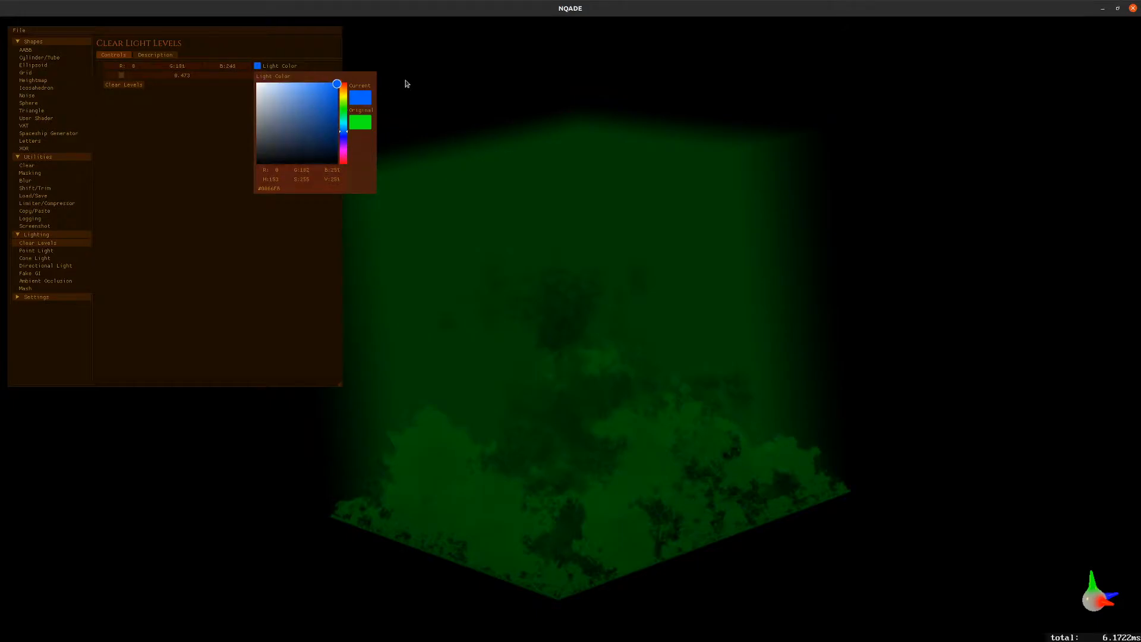
pyautogui.click(107, 84)
pyautogui.click(108, 84)
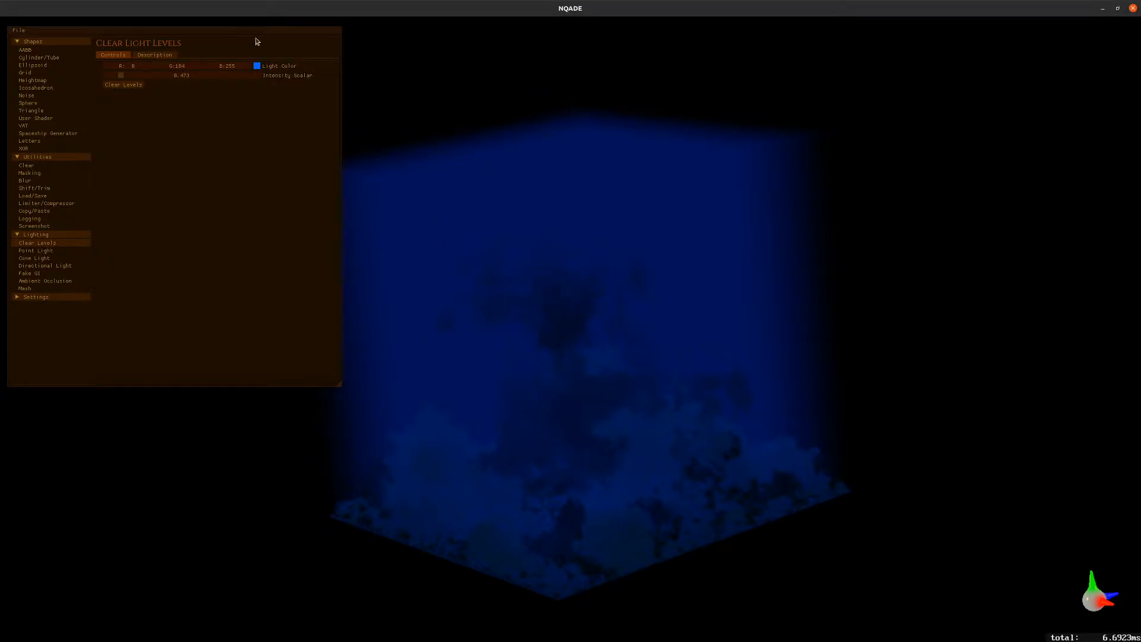
# - Clear the light levels to a dark neutral grey with the intensity scaler raised to about 1.6
pyautogui.click(256, 66)
pyautogui.moveTo(271, 112); pyautogui.dragTo(230, 156)
pyautogui.click(94, 75)
pyautogui.click(118, 85)
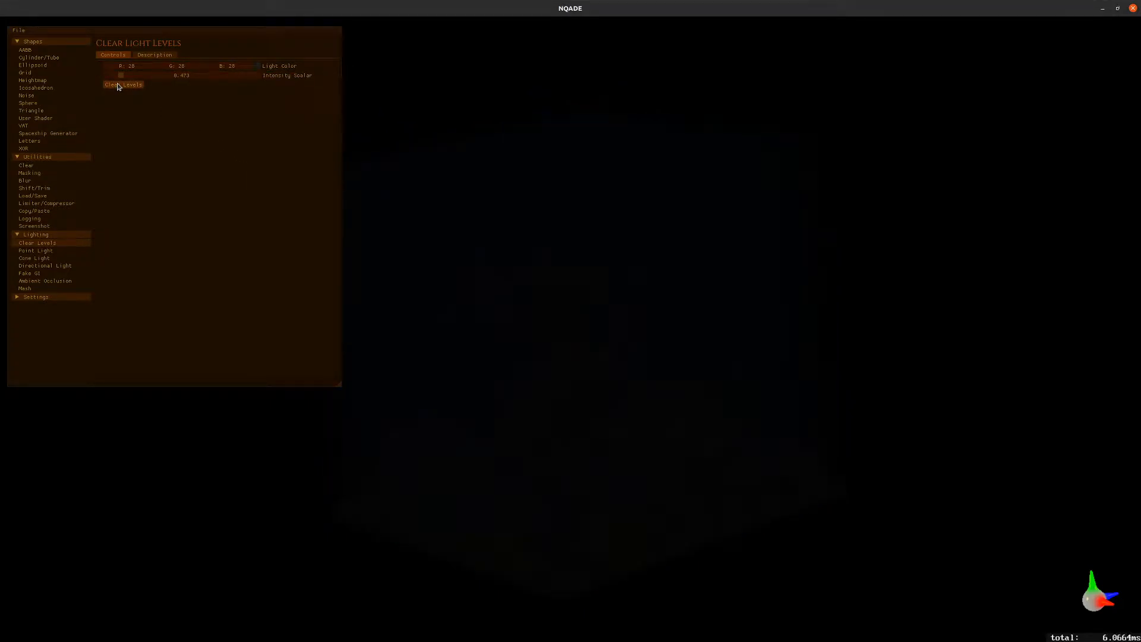
pyautogui.moveTo(122, 75); pyautogui.dragTo(135, 76)
pyautogui.click(156, 75)
pyautogui.click(121, 84)
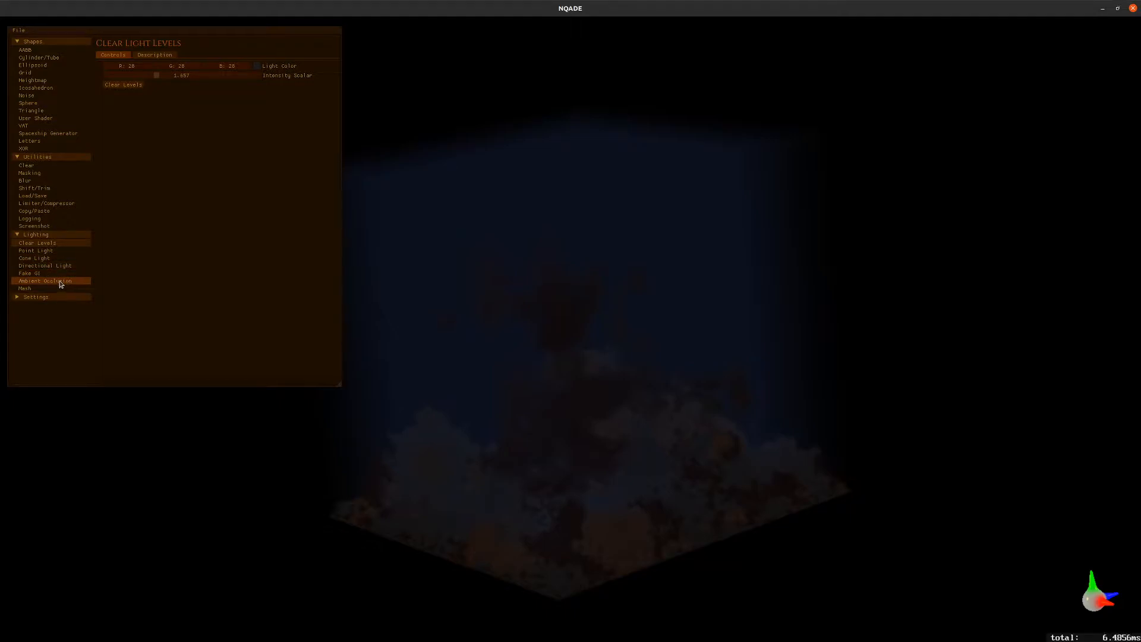
# - Set up a point light positioned at about X 155, Y 96, Z 151
pyautogui.click(53, 251)
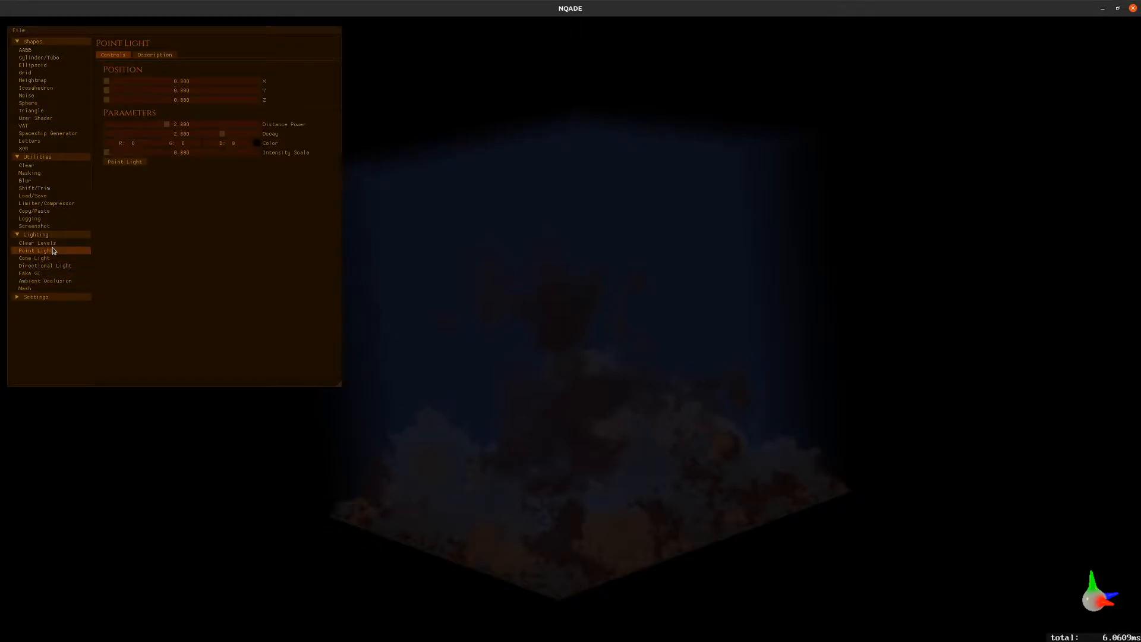
pyautogui.click(198, 81)
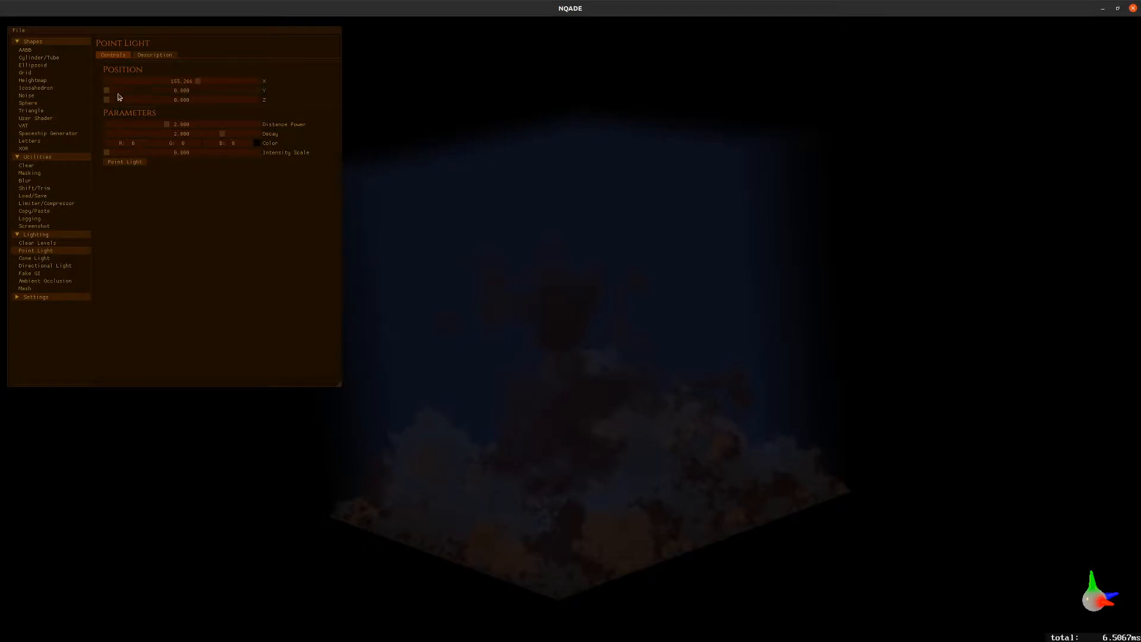
pyautogui.click(163, 90)
pyautogui.click(196, 99)
# - Set the point light's distance power to about 1.3, choose an orange color with a low intensity scale, and apply the light
pyautogui.click(146, 124)
pyautogui.click(257, 143)
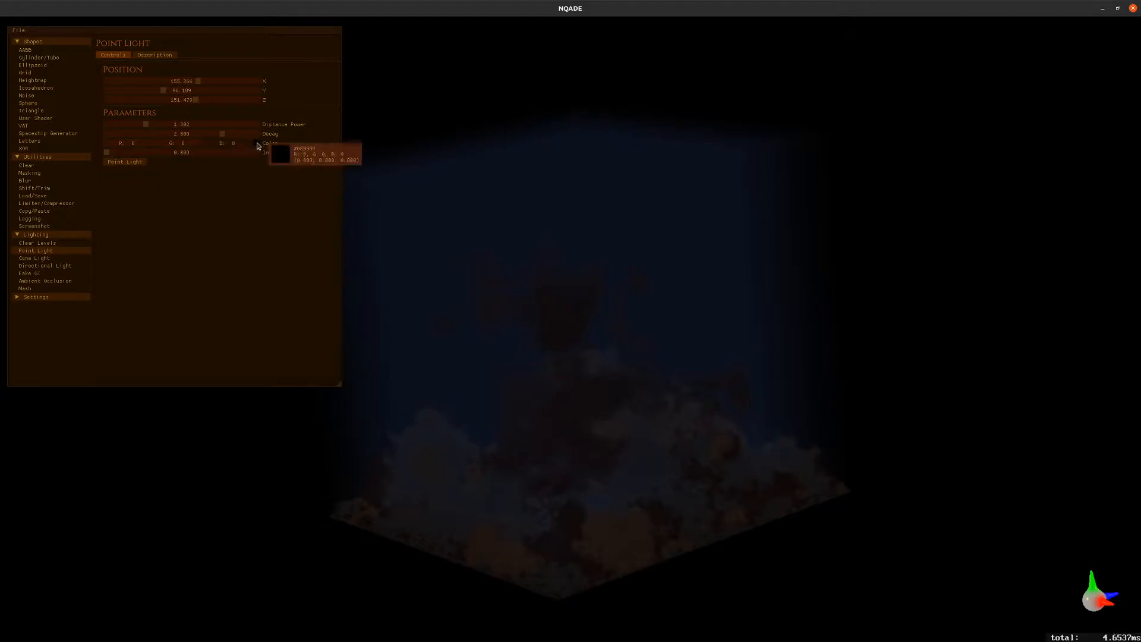
pyautogui.click(315, 203)
pyautogui.click(157, 201)
pyautogui.moveTo(160, 156); pyautogui.dragTo(126, 158)
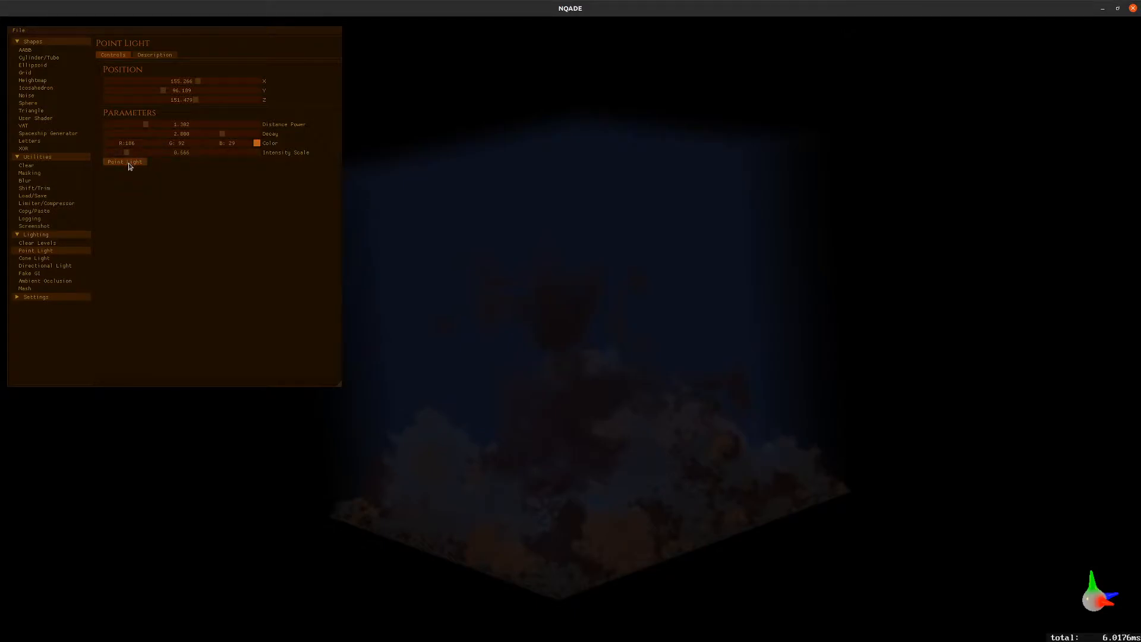
pyautogui.click(129, 163)
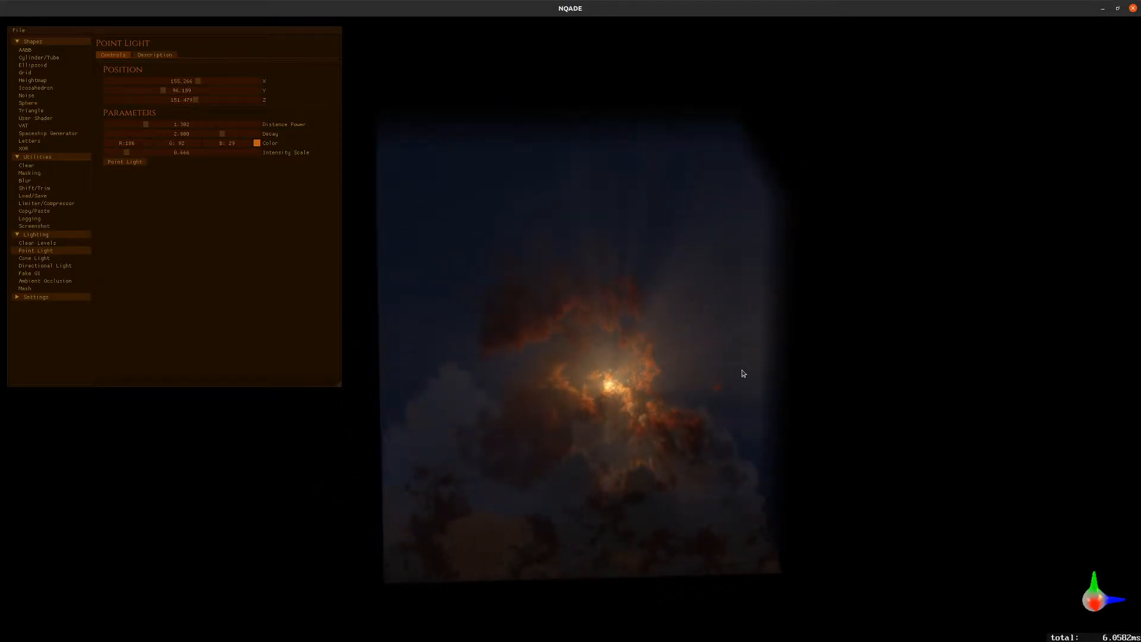
pyautogui.scroll(5, 634, 407)
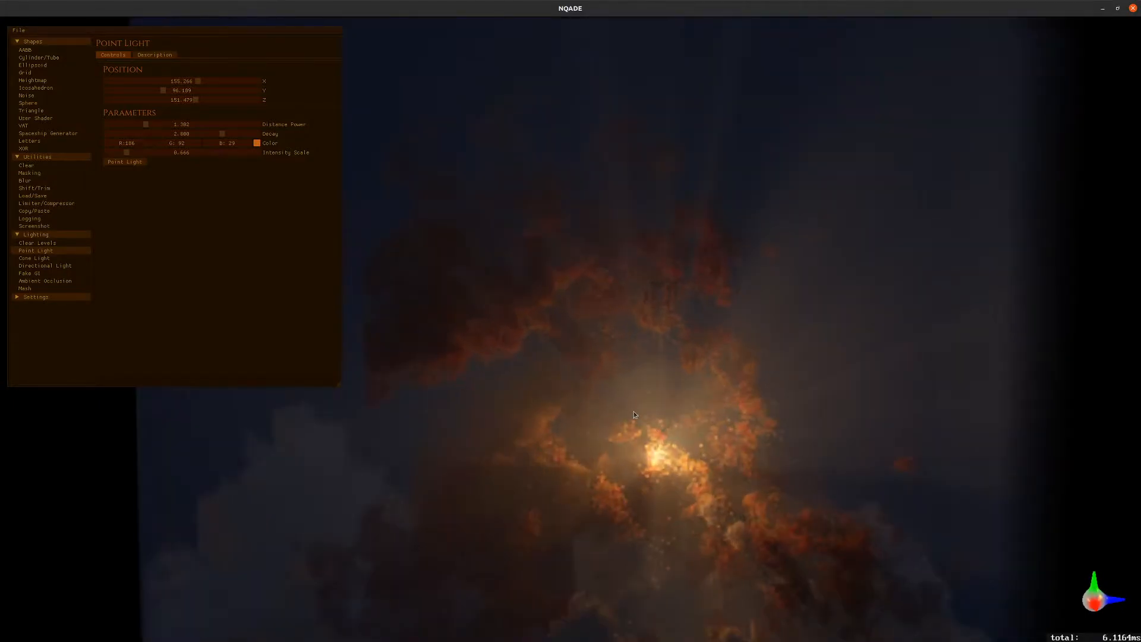
pyautogui.scroll(-6, 644, 416)
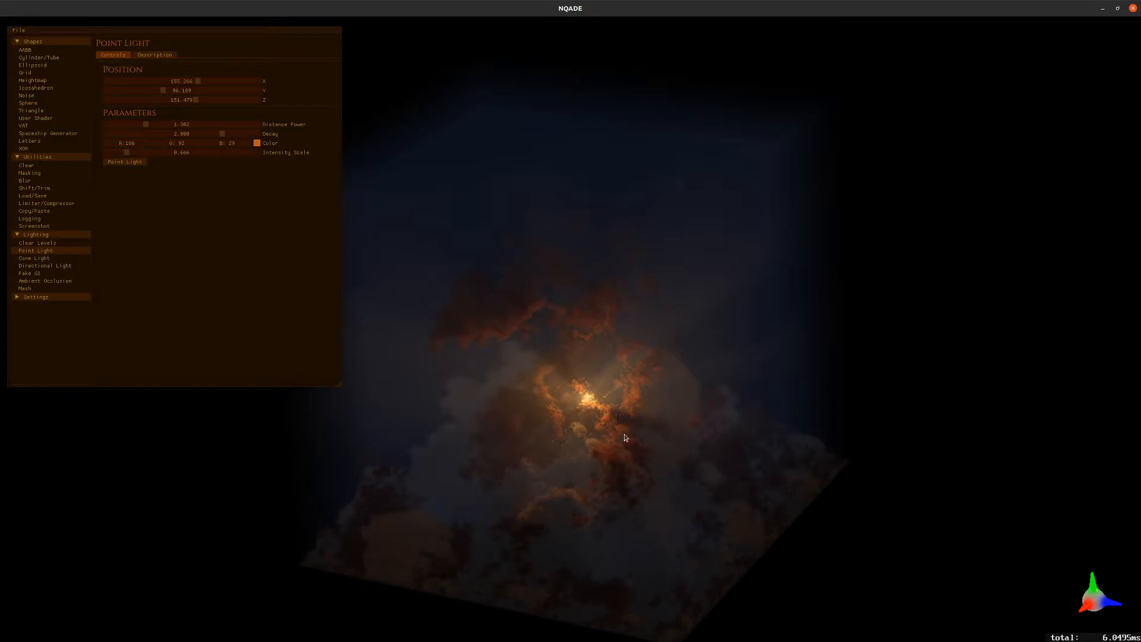
pyautogui.press('Right')
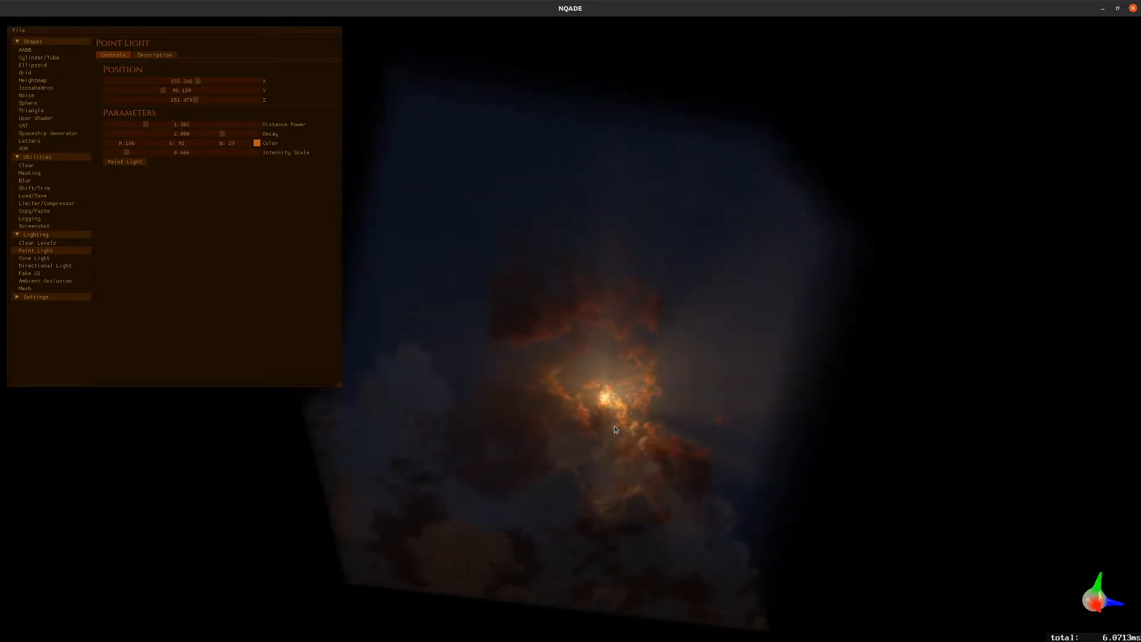
pyautogui.press('pageup')
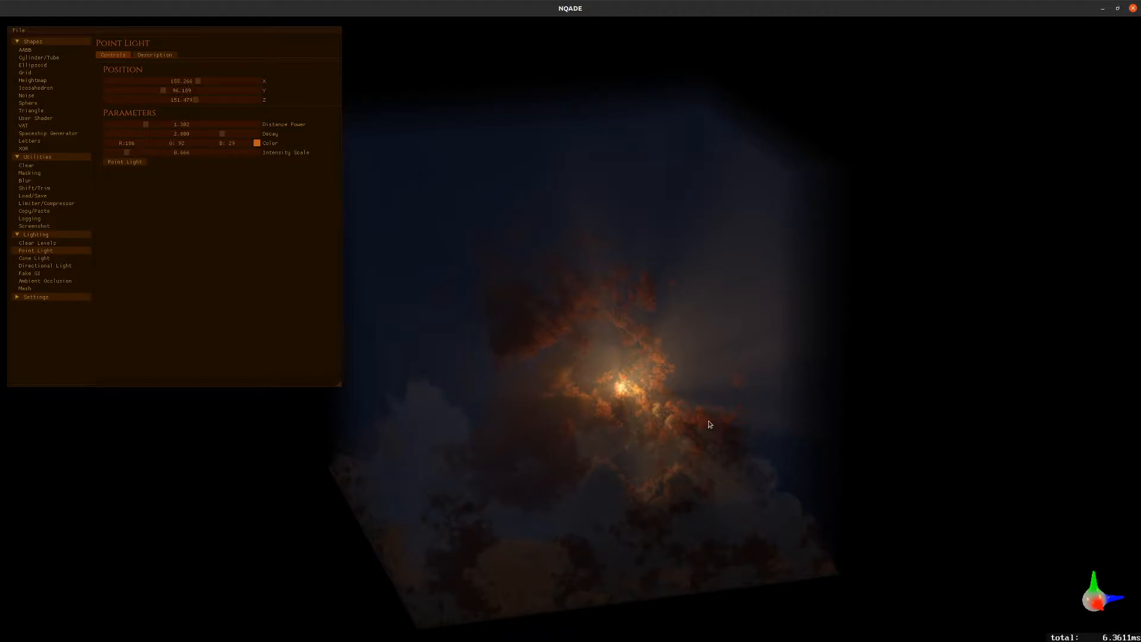
# - Set up a cone light at about X 43, Y 228, Z 42, with its target point's Y at about 95
pyautogui.click(41, 259)
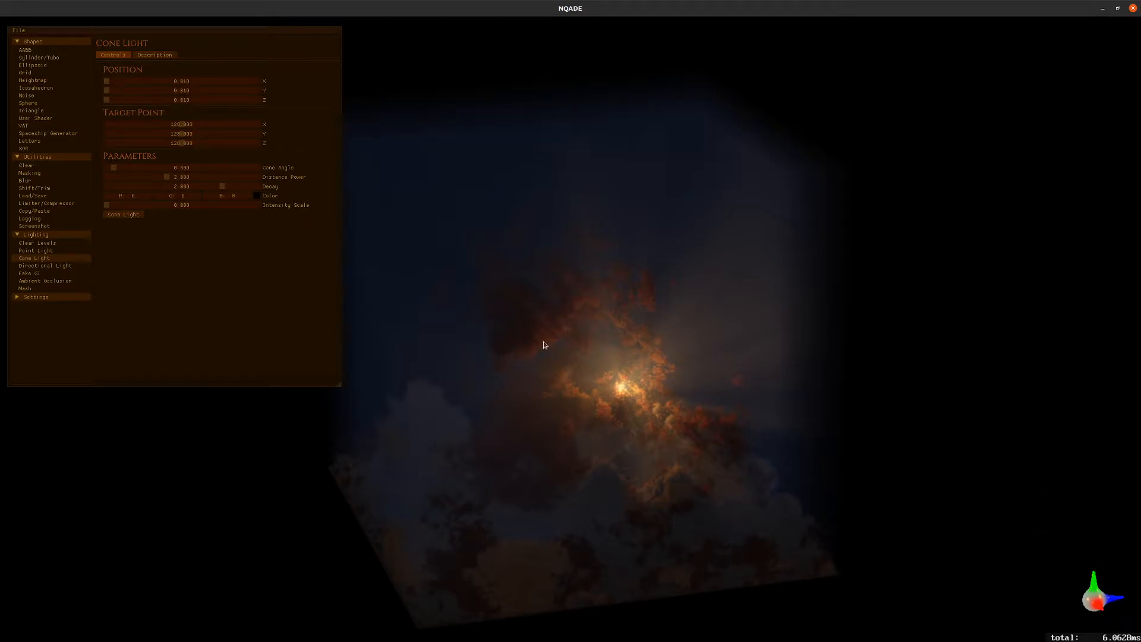
pyautogui.click(240, 90)
pyautogui.click(134, 80)
pyautogui.click(131, 99)
pyautogui.moveTo(181, 135); pyautogui.dragTo(162, 134)
# - Choose a magenta color of R 170, G 47, B 152 for the cone light and set its intensity scale to about 0.8
pyautogui.click(256, 196)
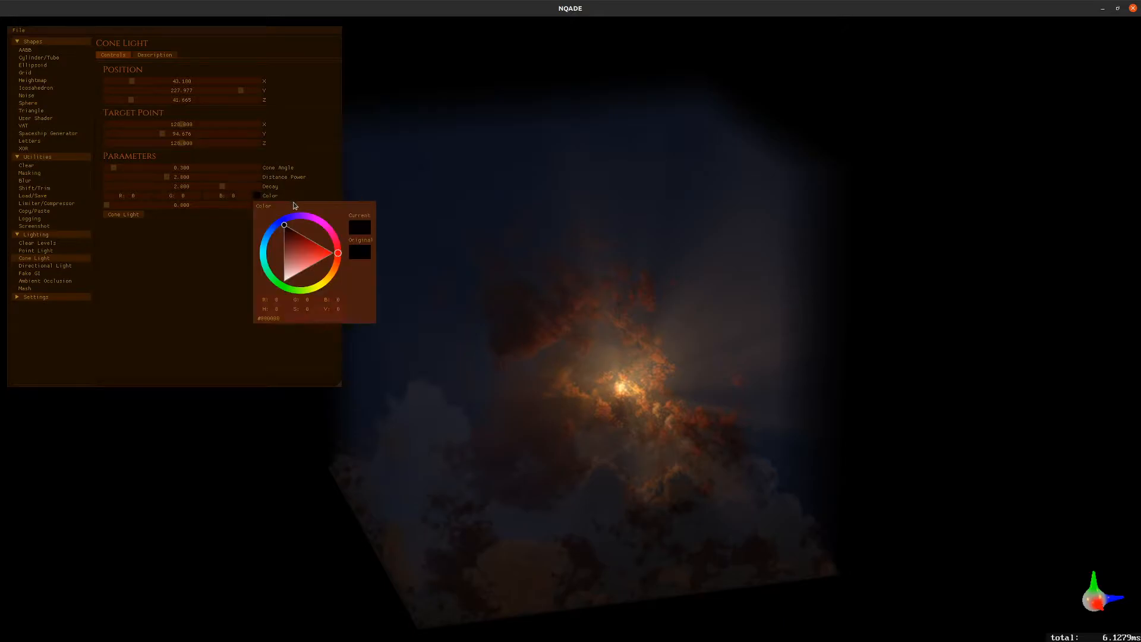
pyautogui.click(324, 224)
pyautogui.click(300, 251)
pyautogui.moveTo(301, 252); pyautogui.dragTo(302, 244)
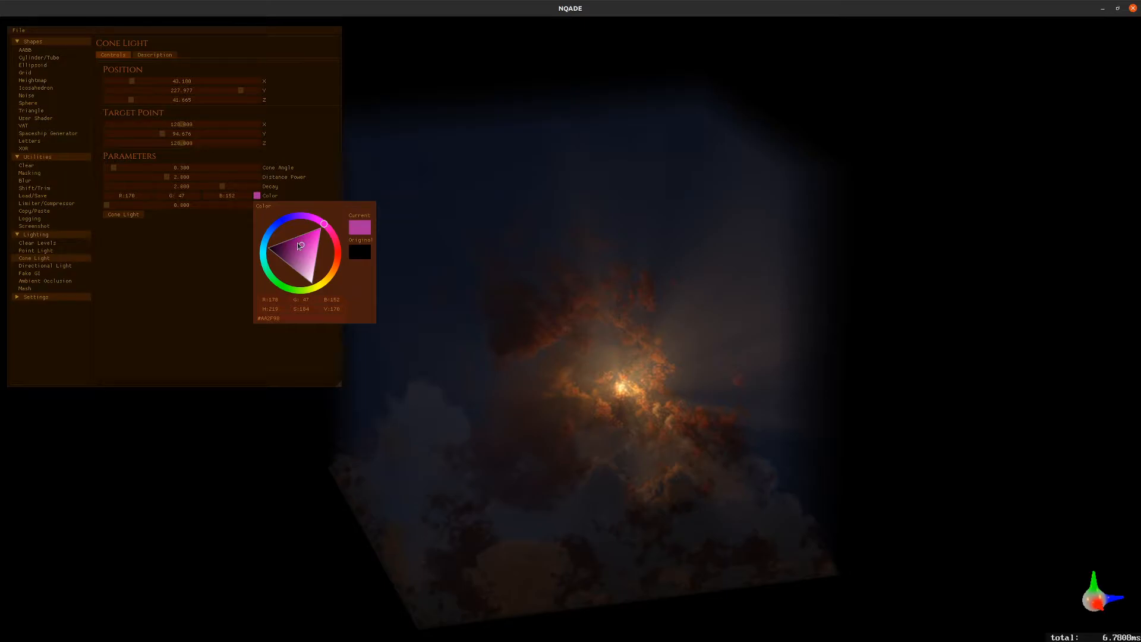
pyautogui.click(277, 373)
pyautogui.moveTo(119, 207)
pyautogui.mouseDown()
pyautogui.moveTo(140, 206)
pyautogui.moveTo(131, 206)
pyautogui.mouseUp()
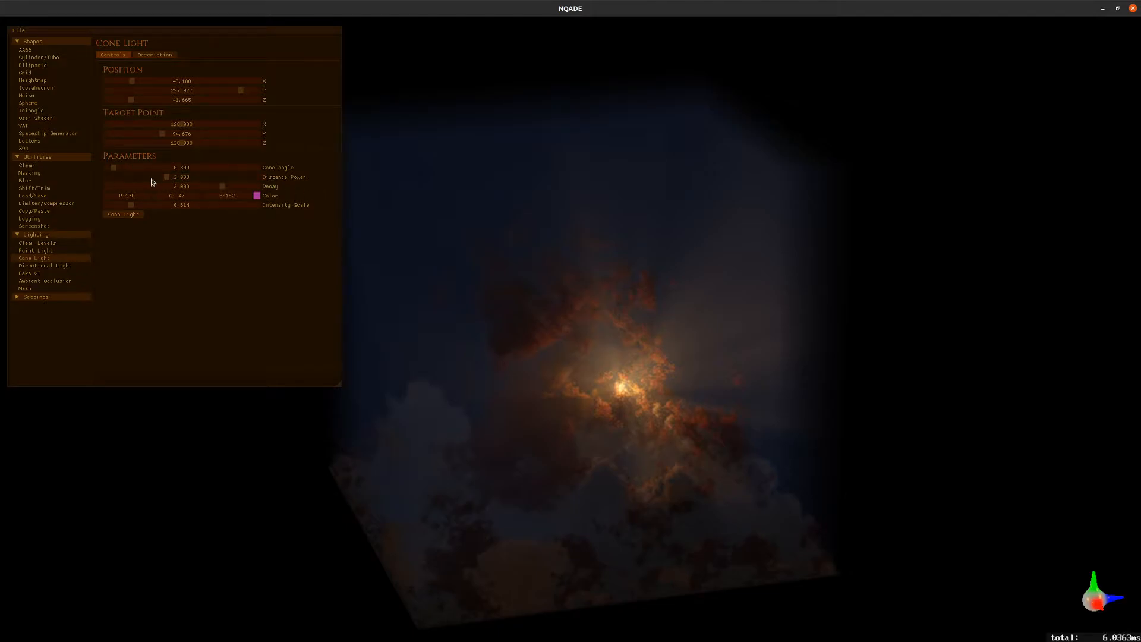
# - Lower the cone light's distance power, adjust its decay slightly, and apply the light
pyautogui.moveTo(166, 178); pyautogui.dragTo(129, 212)
pyautogui.moveTo(227, 189); pyautogui.dragTo(229, 188)
pyautogui.click(130, 216)
# - Set the cone angle to about 0.50, distance power to about 0.71 and decay to about 5.2, and apply the cone light
pyautogui.click(120, 168)
pyautogui.click(128, 177)
pyautogui.click(236, 187)
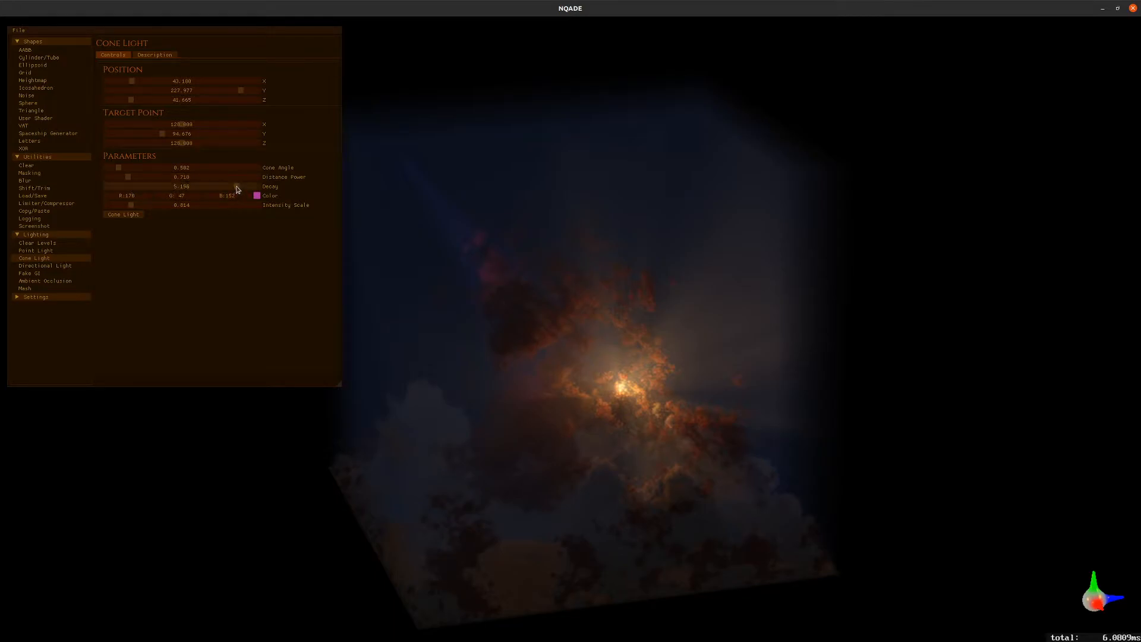
pyautogui.click(134, 216)
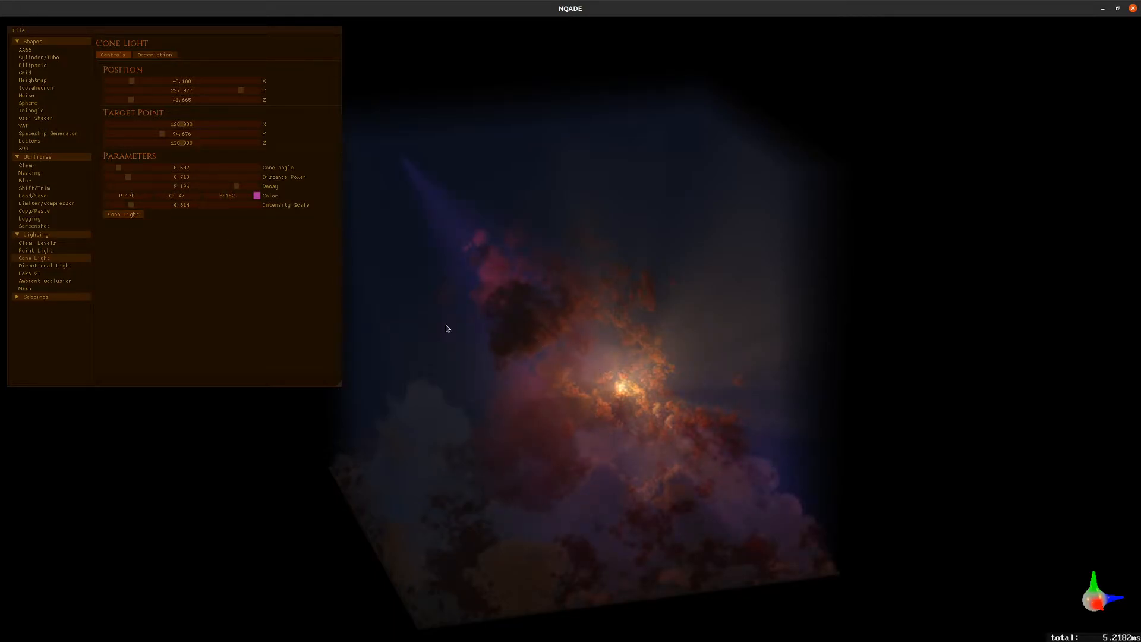
# - Lower the cone light's decay to about 1.39 and clear the volume's light levels to the existing dark grey
pyautogui.click(212, 187)
pyautogui.moveTo(212, 186); pyautogui.dragTo(217, 181)
pyautogui.click(46, 166)
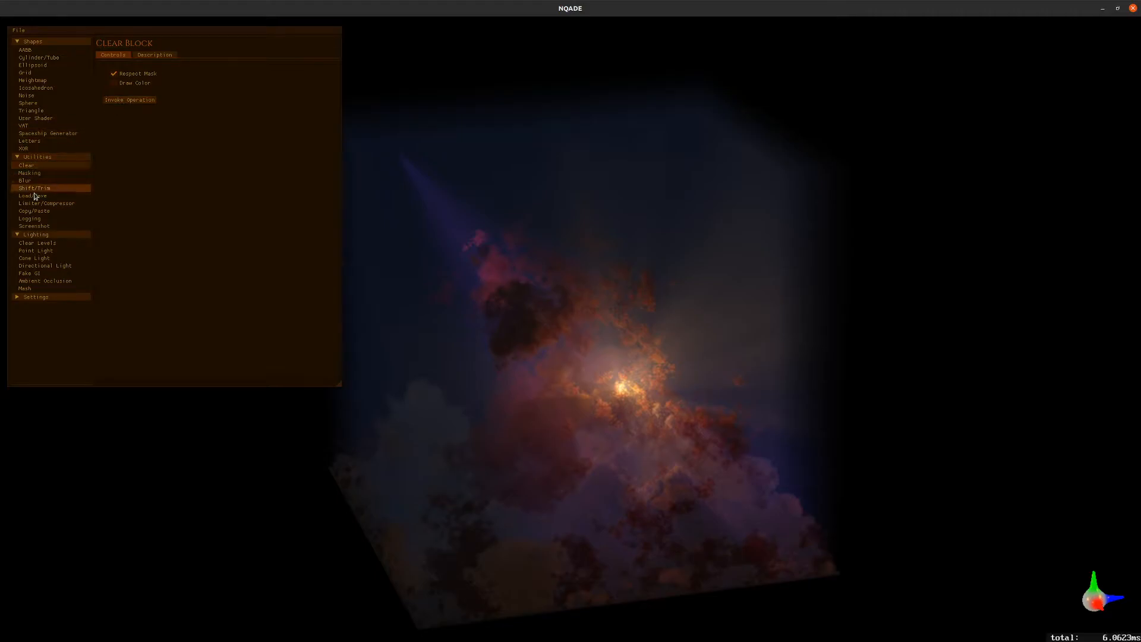
pyautogui.click(36, 156)
pyautogui.click(38, 175)
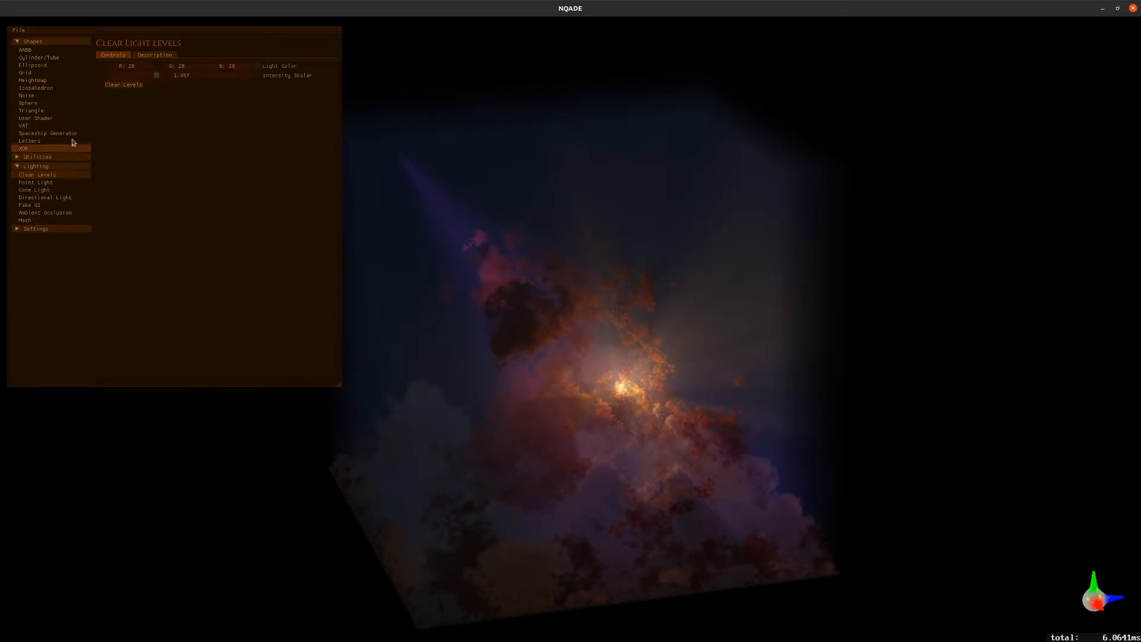
pyautogui.click(124, 85)
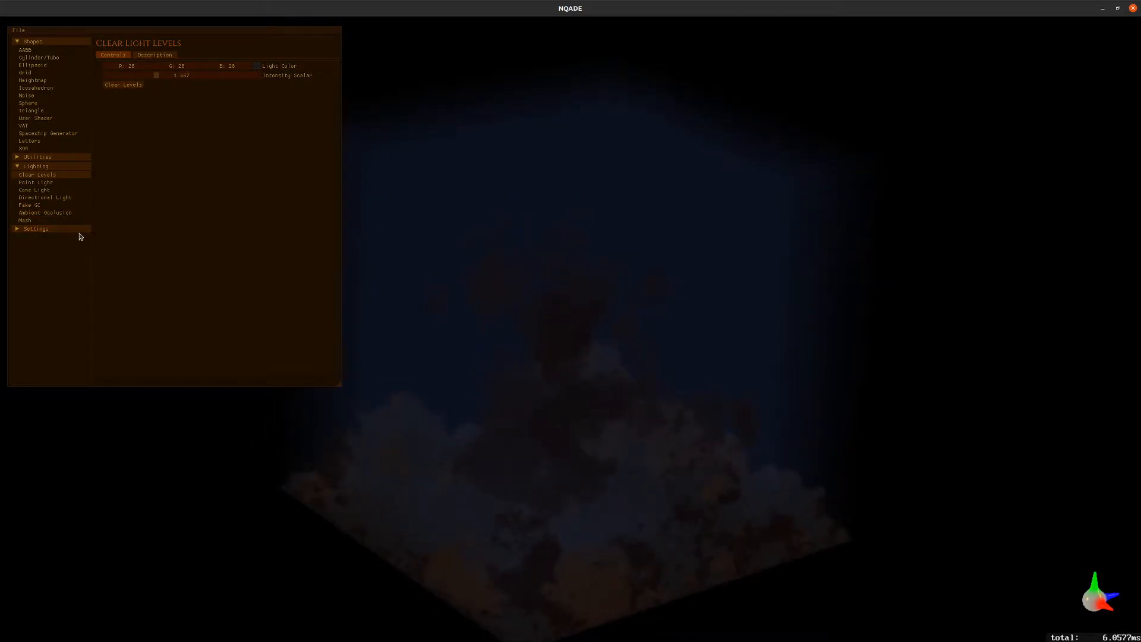
# - Open the rendering settings, and apply the orange point light again with its existing parameters
pyautogui.click(46, 229)
pyautogui.click(36, 244)
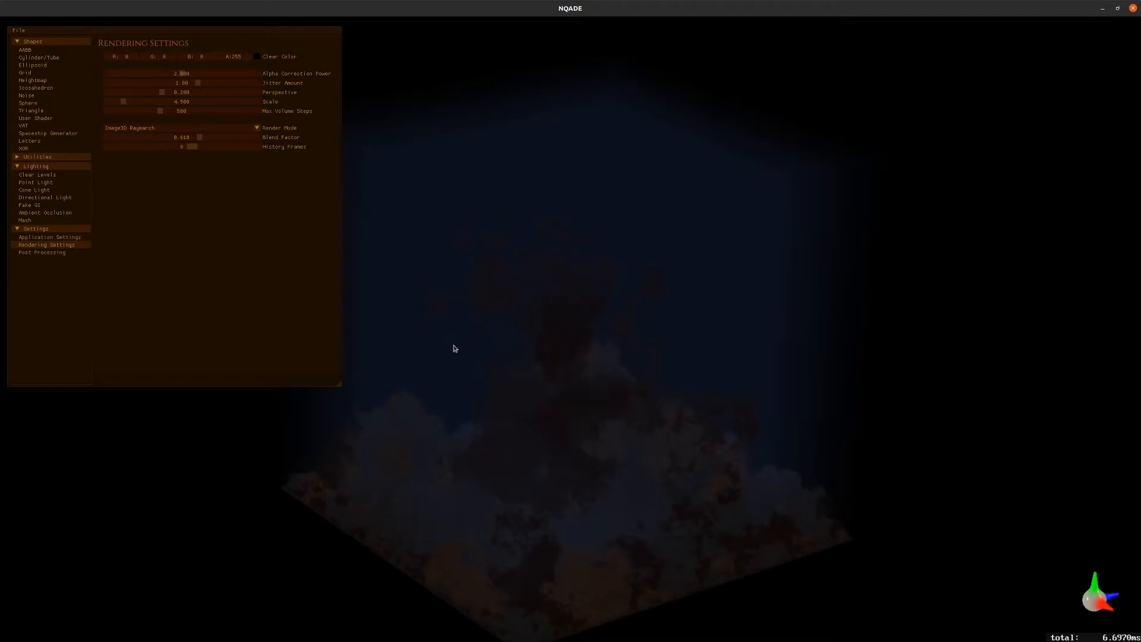
pyautogui.click(37, 182)
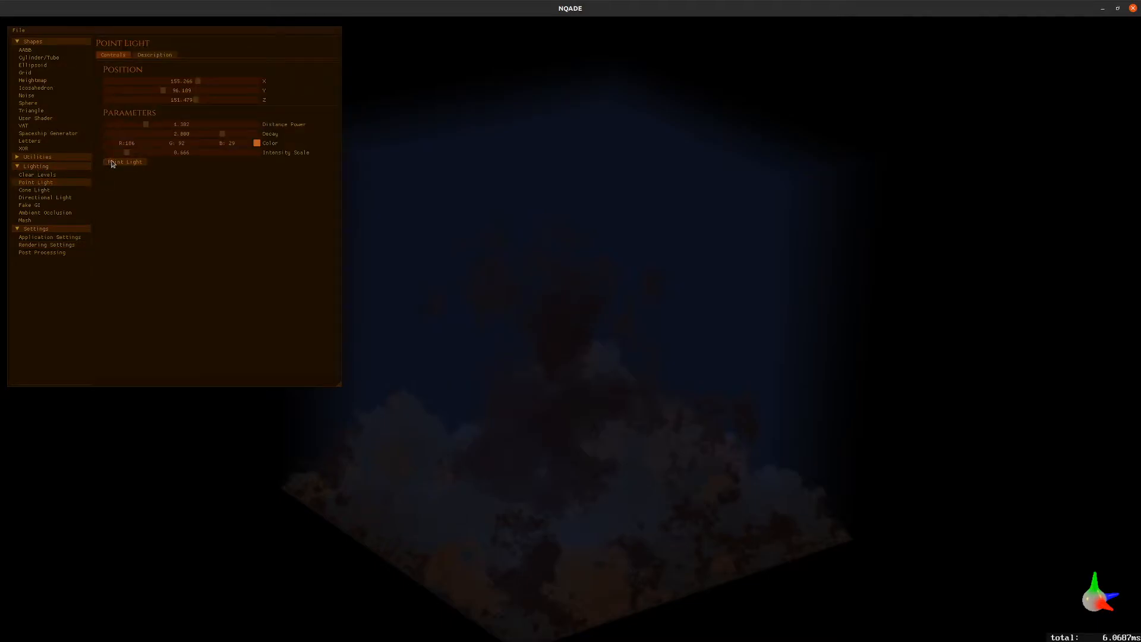
pyautogui.click(116, 161)
# - Set the cone light's distance power to about 1.59 and cone angle to about 0.65, and apply the light
pyautogui.click(34, 190)
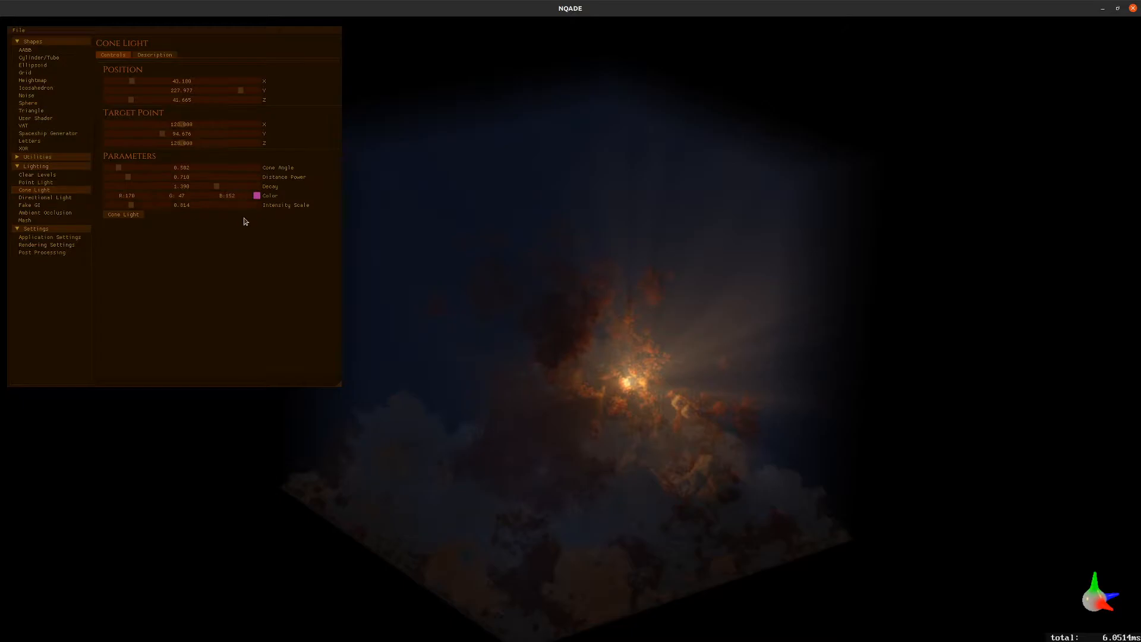
pyautogui.moveTo(148, 180); pyautogui.dragTo(141, 180)
pyautogui.moveTo(118, 168); pyautogui.dragTo(118, 174)
pyautogui.click(132, 214)
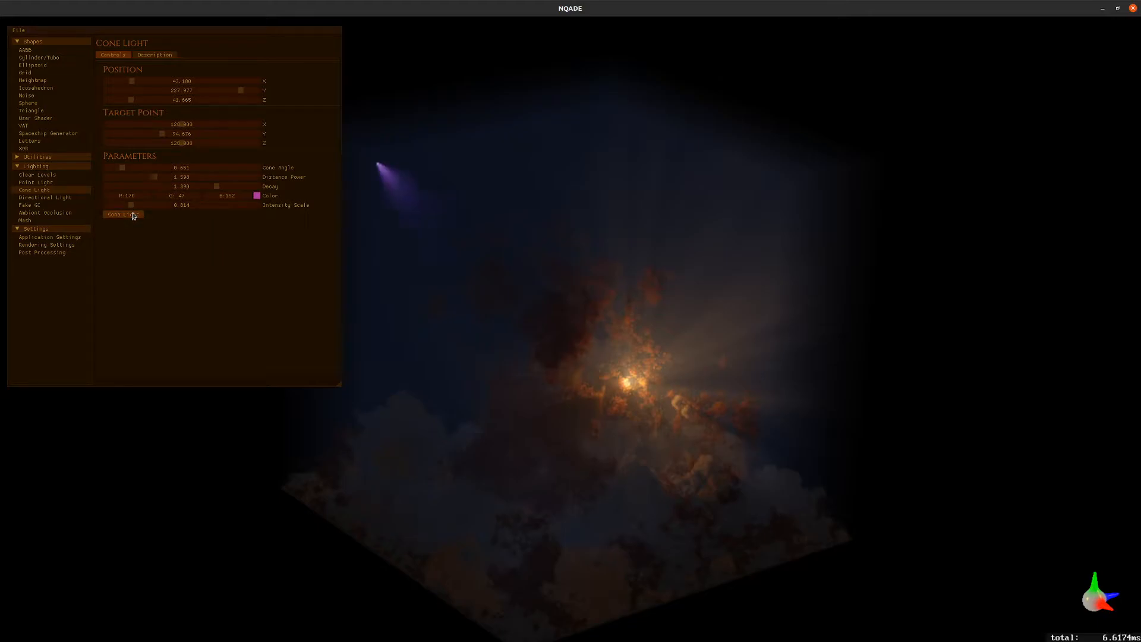
# - Raise the cone light's intensity scale to about 3.05 and apply the light again
pyautogui.click(148, 205)
pyautogui.click(198, 205)
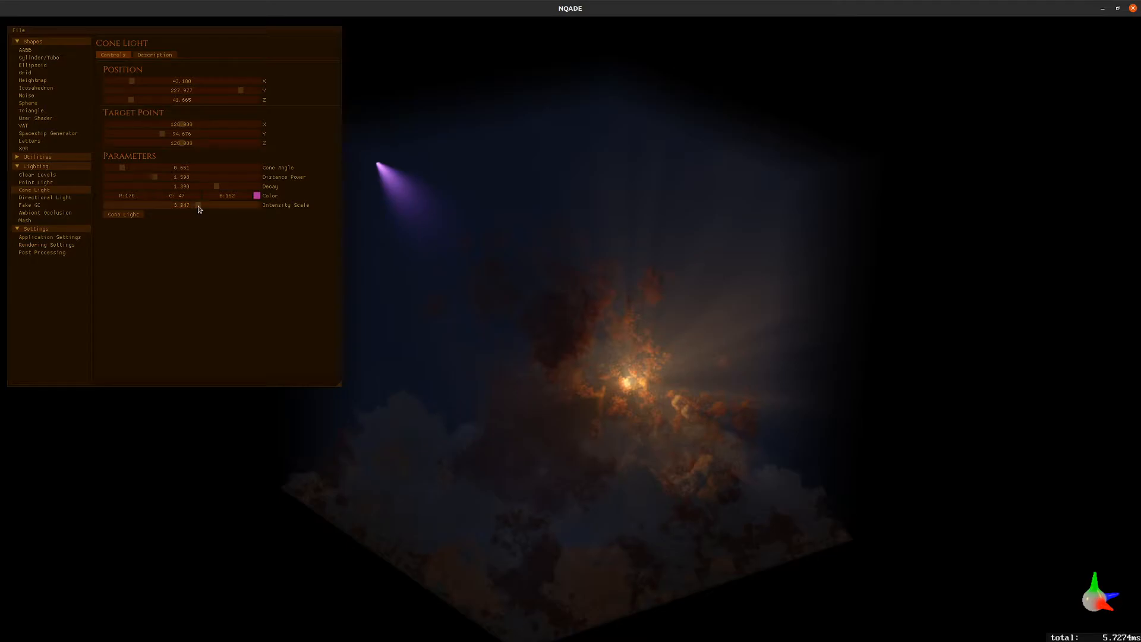
pyautogui.click(140, 215)
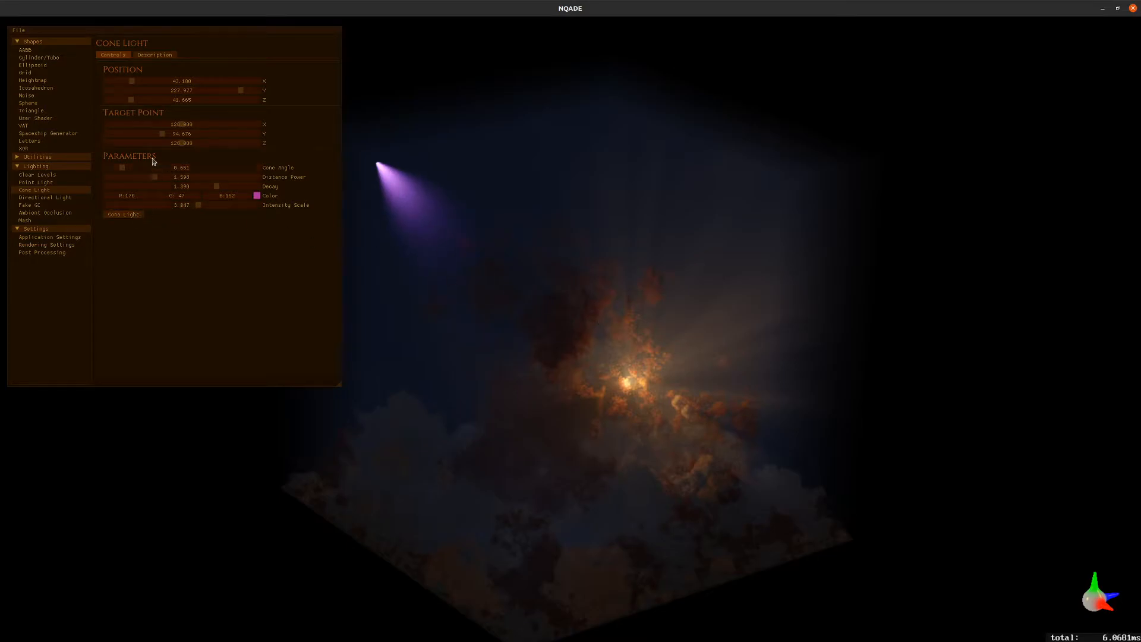
# - Move the cone light's position to about X 92, Y 160, Z 90 and apply the light
pyautogui.click(160, 81)
pyautogui.click(200, 90)
pyautogui.click(159, 99)
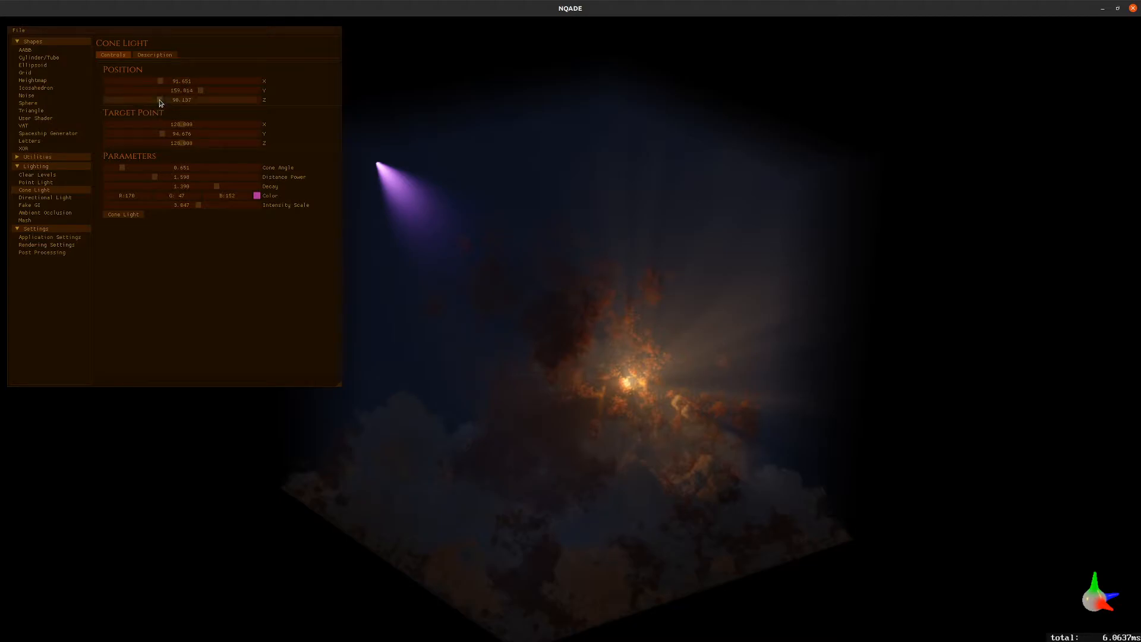
pyautogui.click(132, 215)
# - Set the cone light's position to about X 63, Y 140, clear the light levels, and apply the cone light
pyautogui.click(187, 90)
pyautogui.click(144, 81)
pyautogui.click(37, 175)
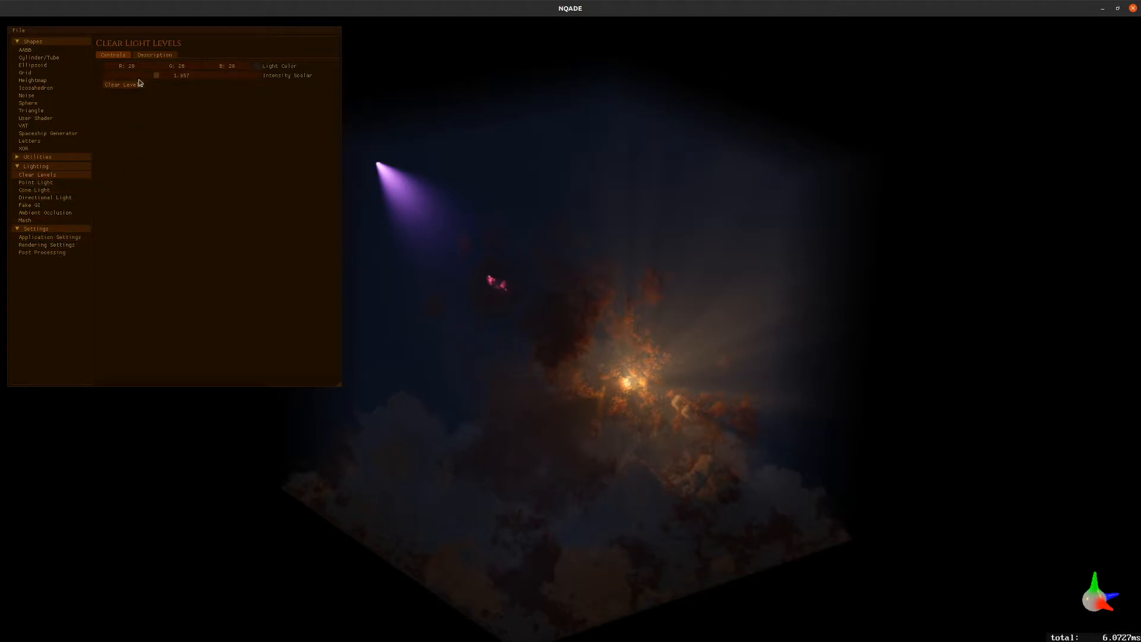
pyautogui.click(123, 84)
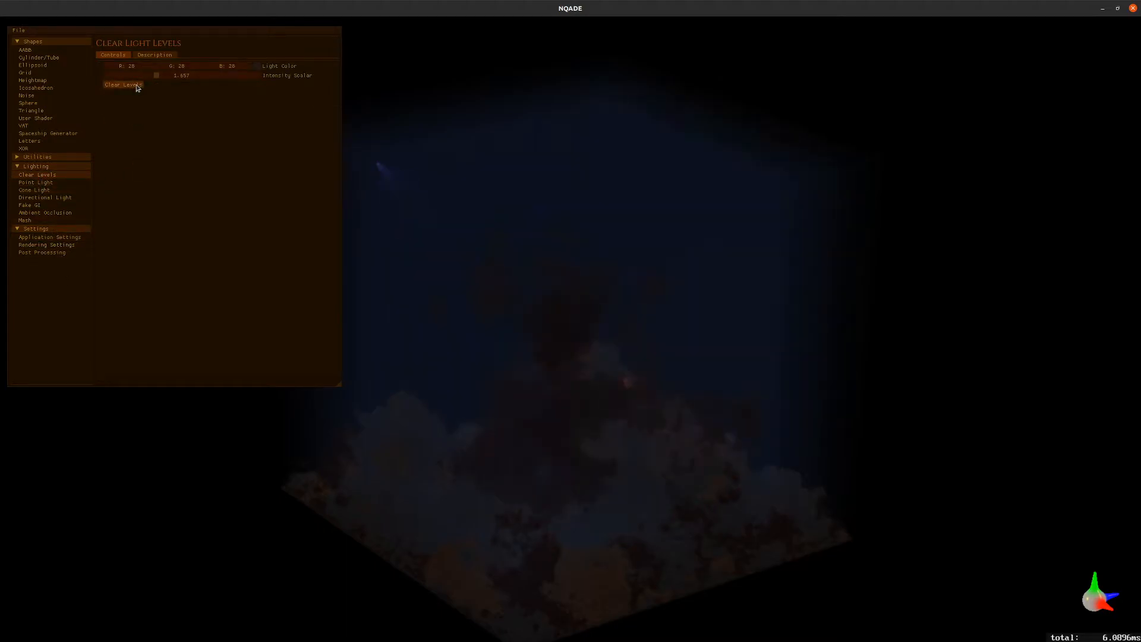
pyautogui.click(48, 190)
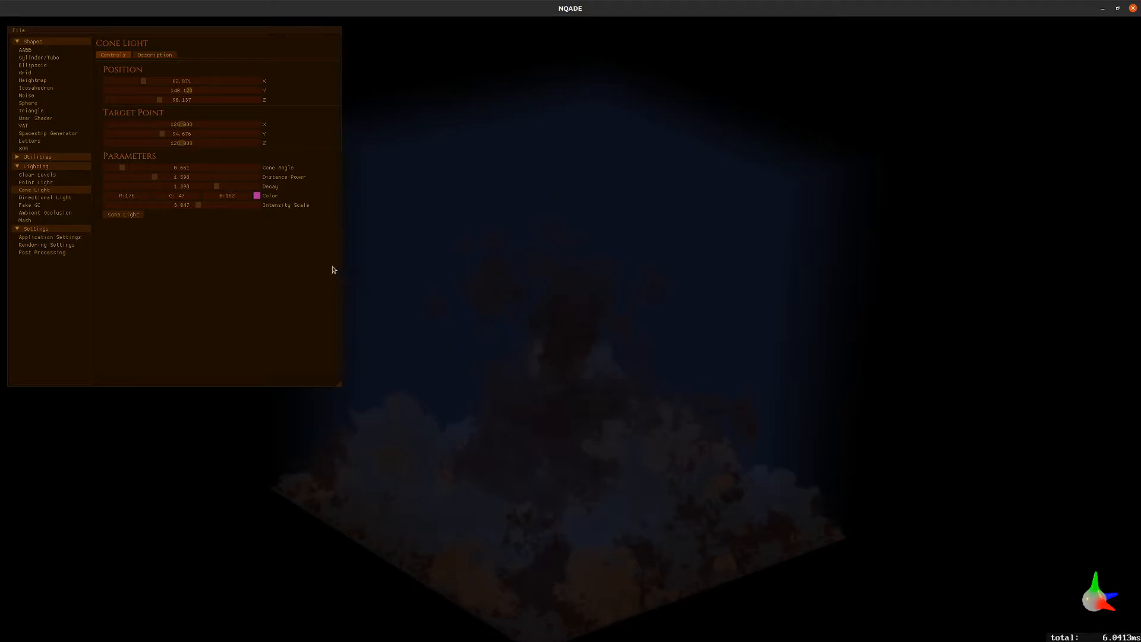
pyautogui.click(123, 215)
# - Examine the purple cone light's beam on the tree's foliage up close and from different sides
pyautogui.scroll(5, 637, 403)
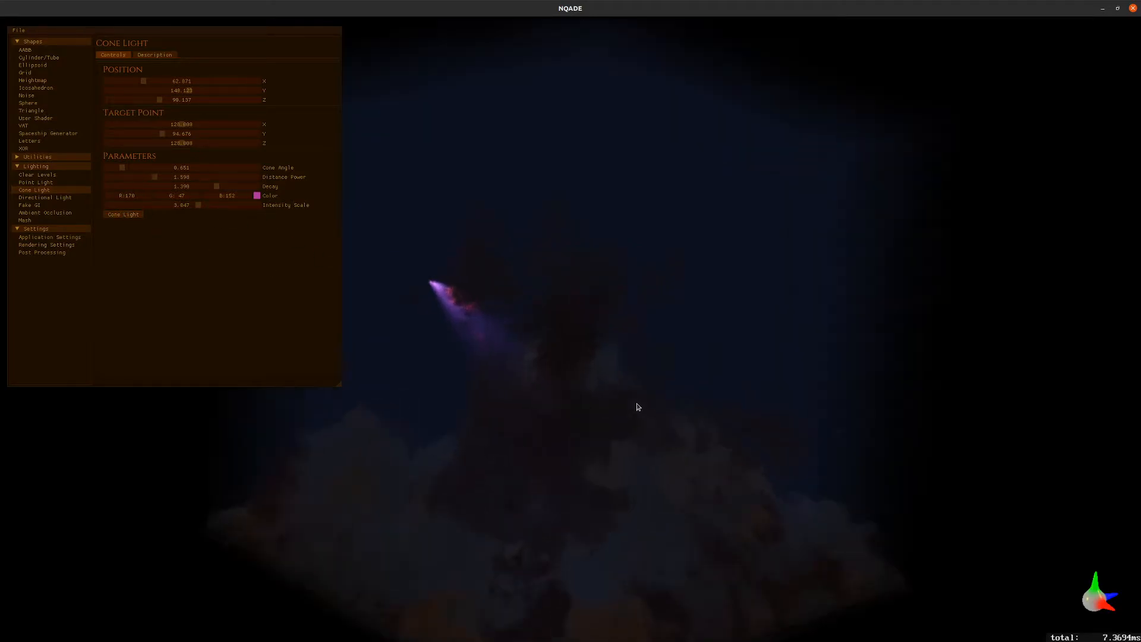
pyautogui.press('a')
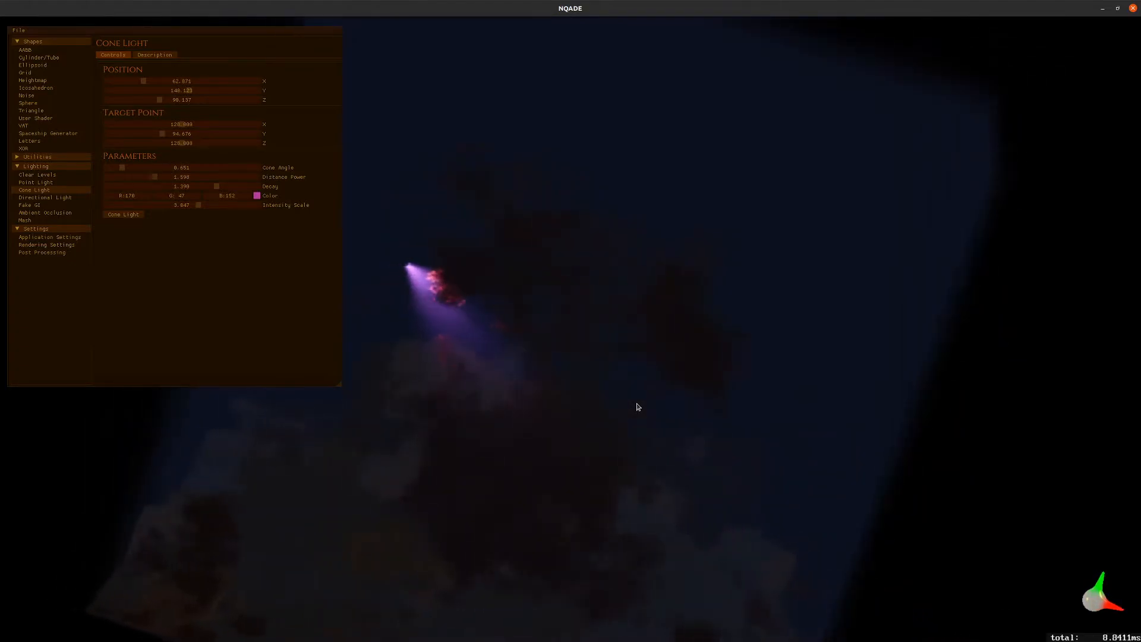
pyautogui.press('a')
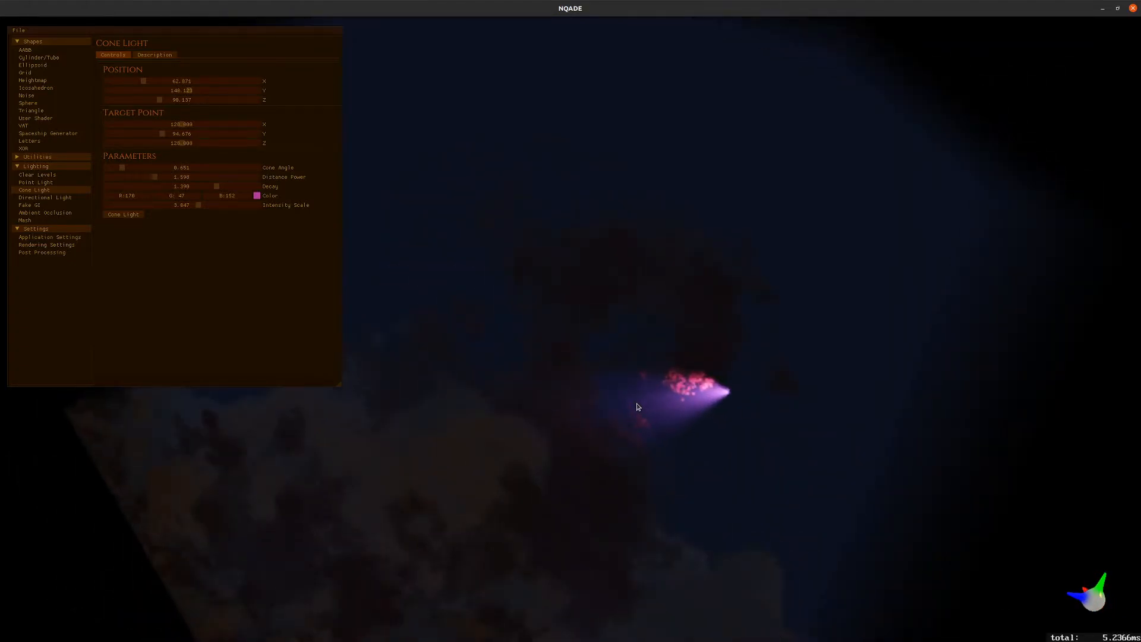
pyautogui.press('e')
pyautogui.press('e')
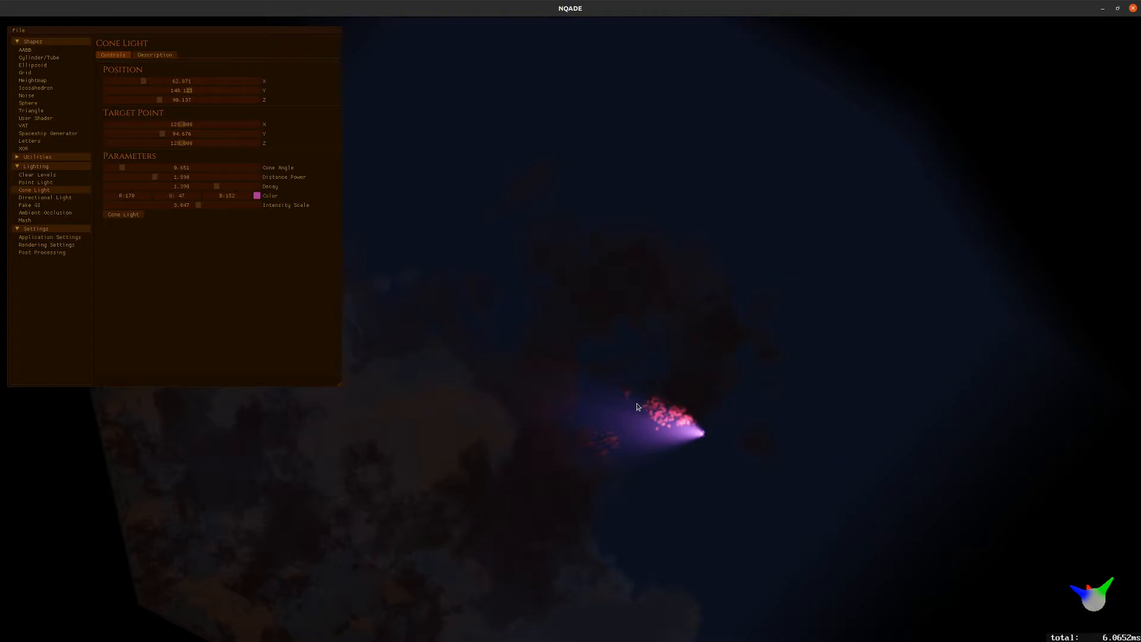
pyautogui.press('q')
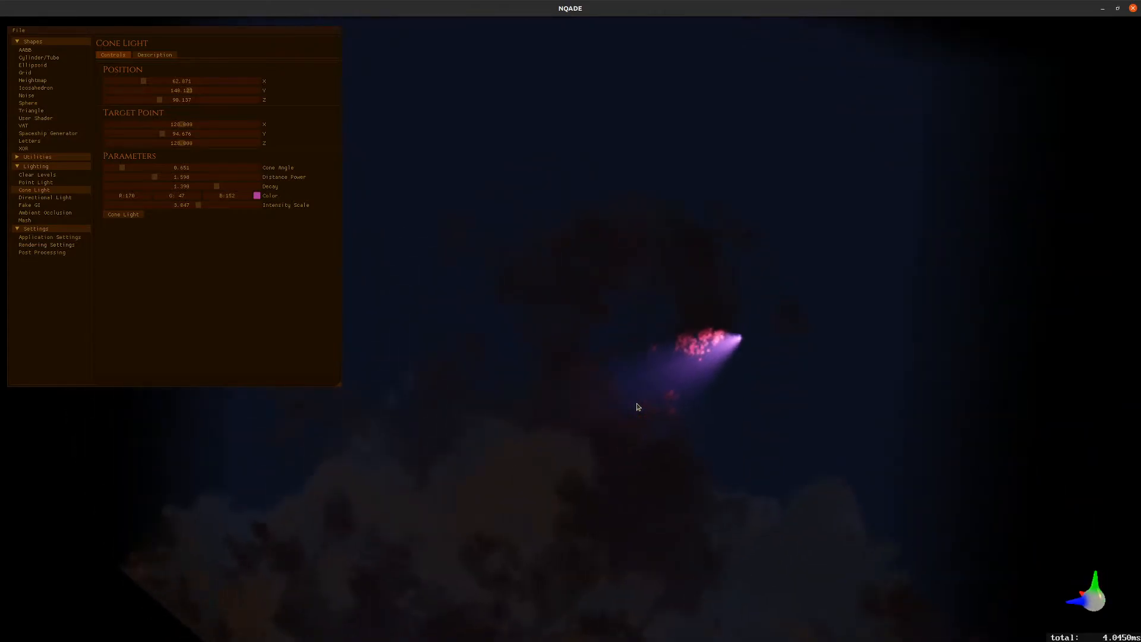
pyautogui.press('a')
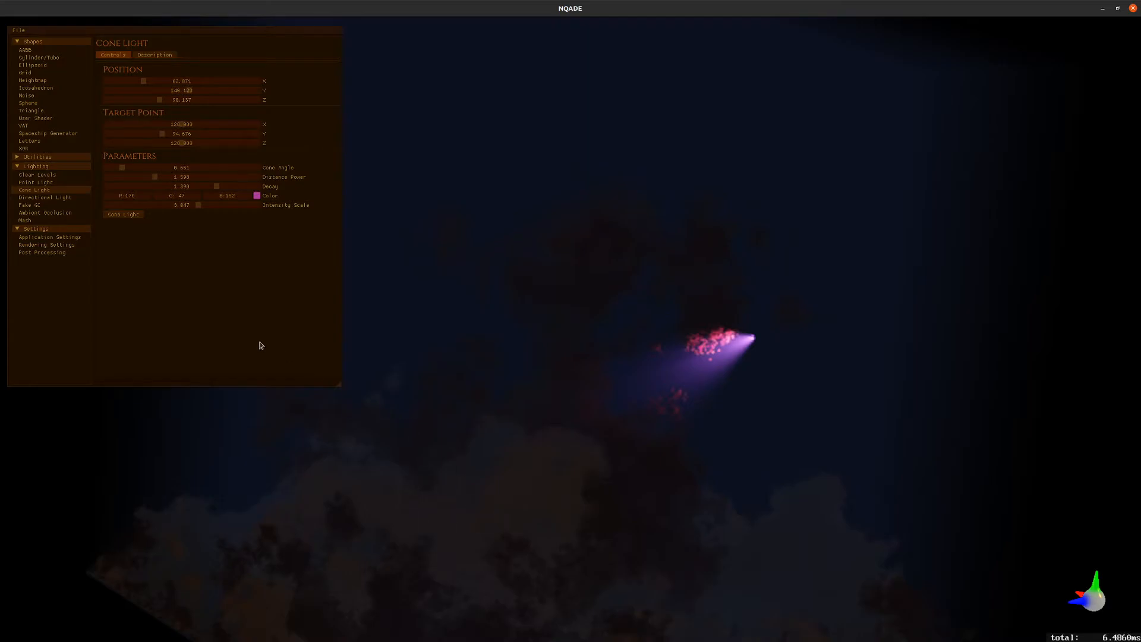
# - Apply a second cone light from the opposite side, positioned at about X 173, Z 168
pyautogui.click(209, 81)
pyautogui.click(205, 101)
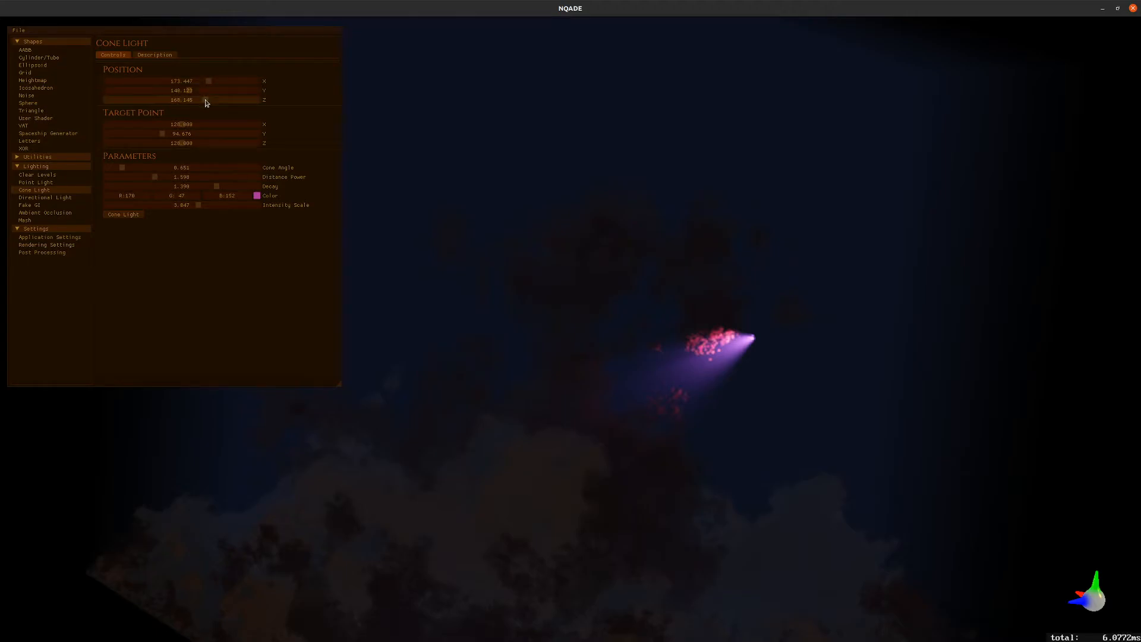
pyautogui.click(138, 215)
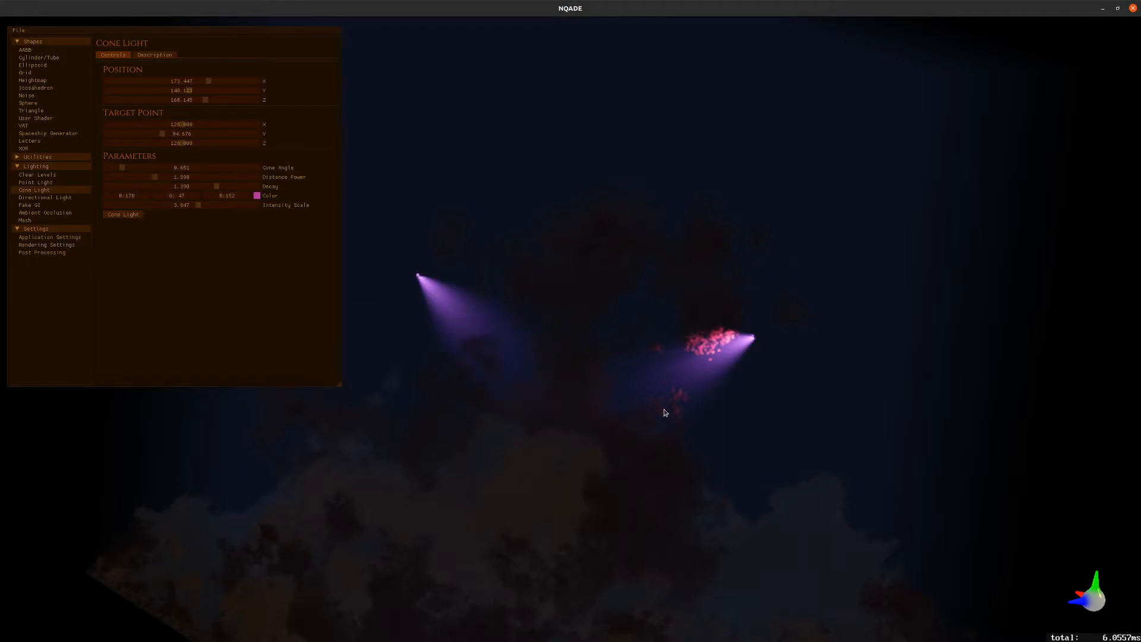
# - Inspect both cone lights' beams and shadows around the tree from all sides and at close range
pyautogui.press('Left')
pyautogui.press('Left')
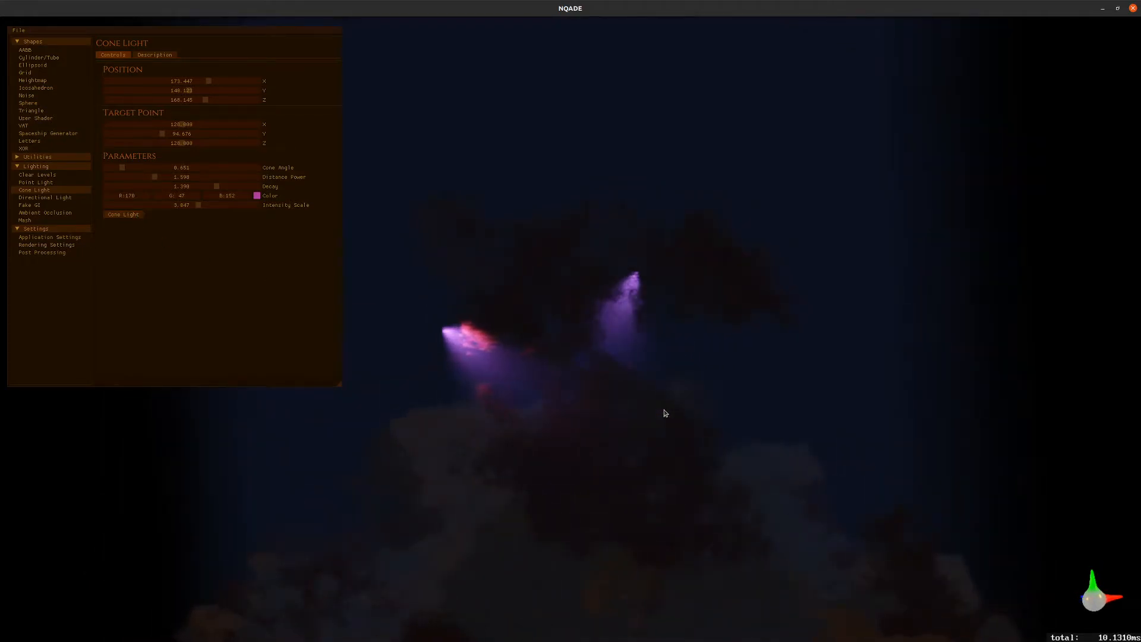
pyautogui.press('Left')
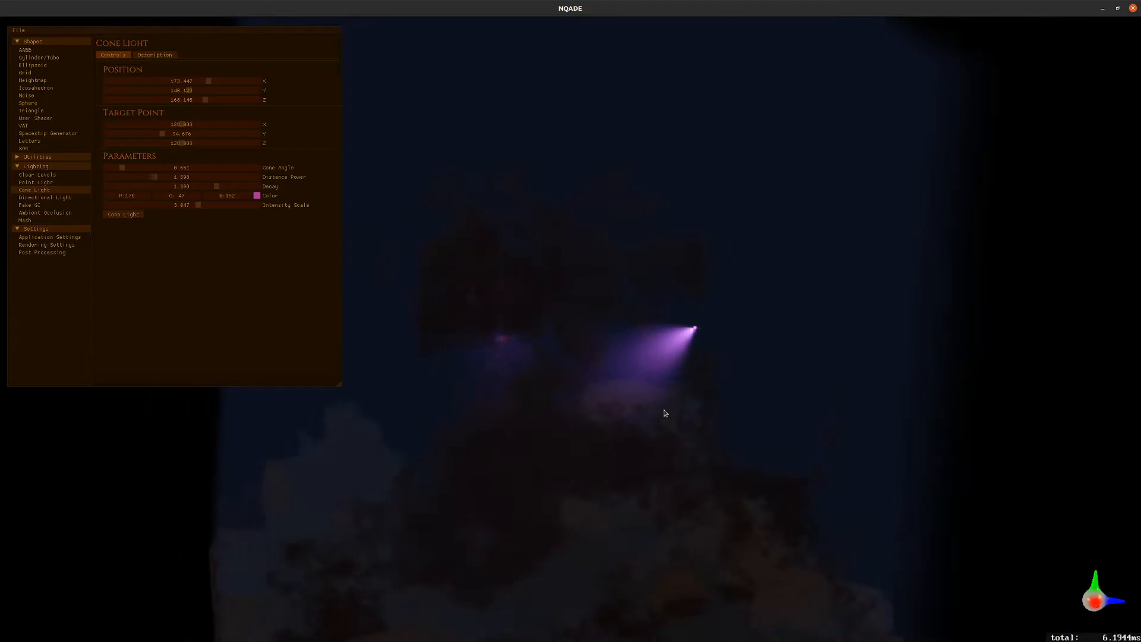
pyautogui.scroll(-3, 653, 390)
pyautogui.scroll(7, 654, 390)
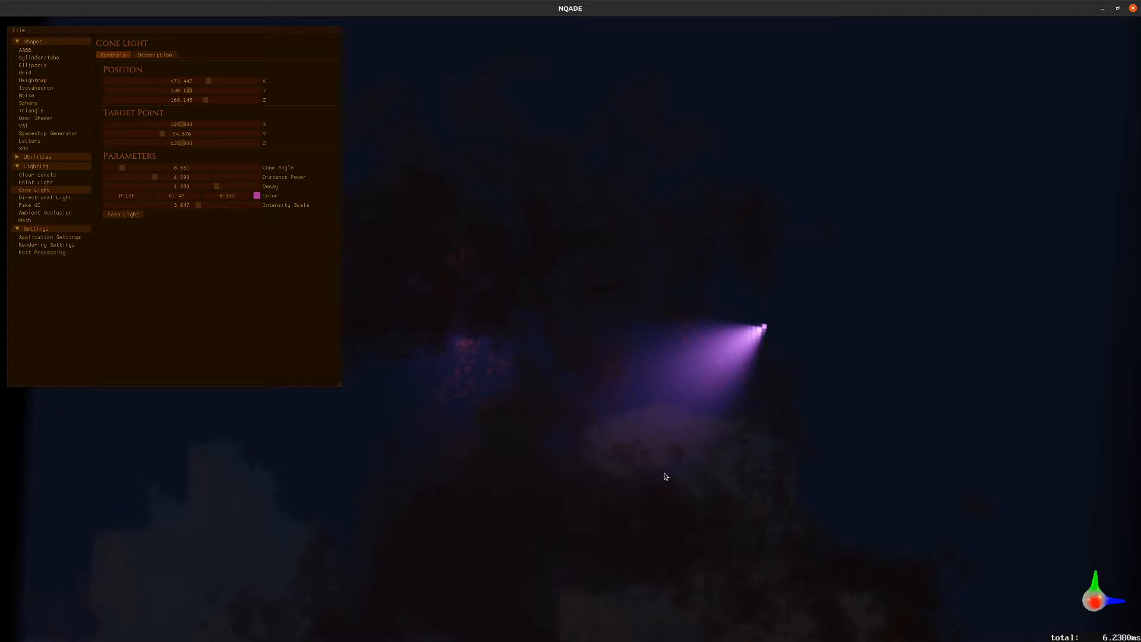
pyautogui.scroll(3, 677, 420)
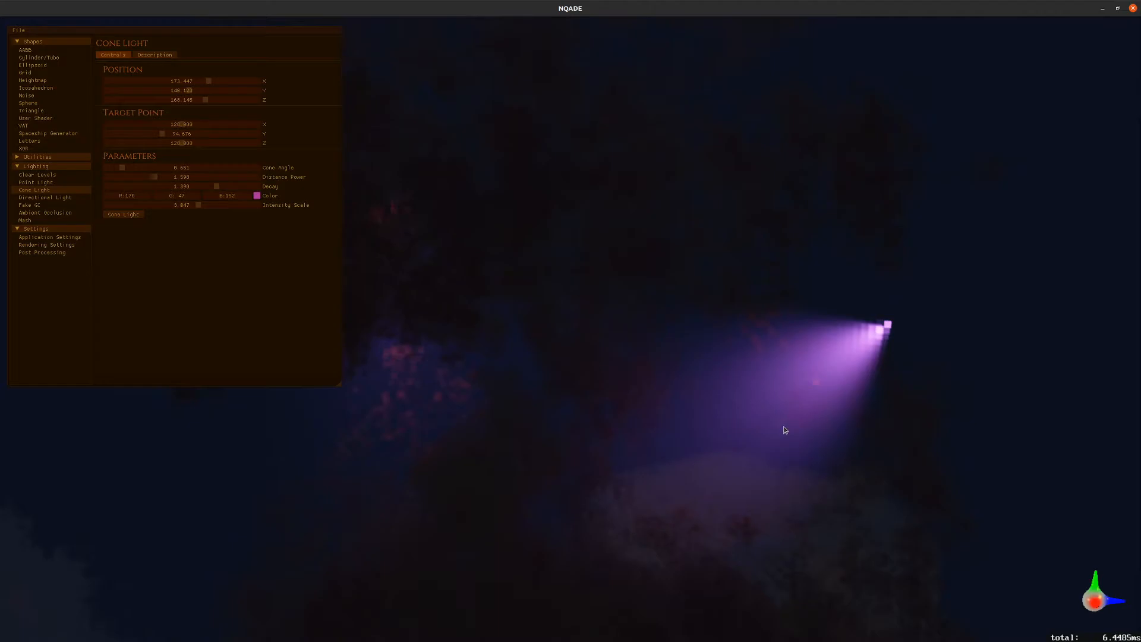
pyautogui.press('d')
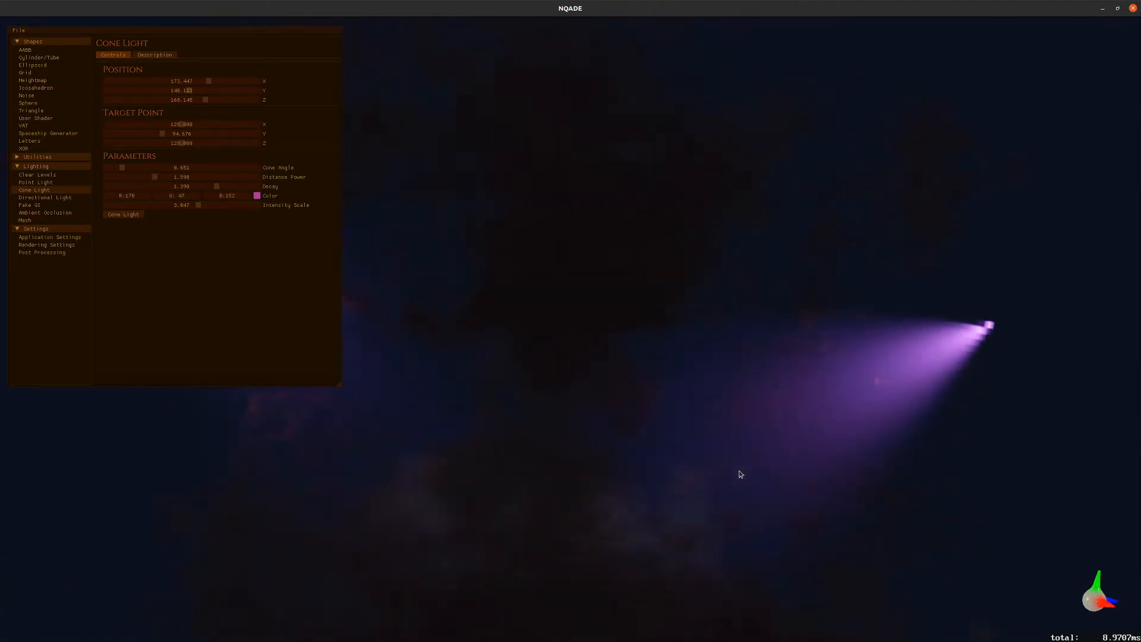
pyautogui.press('d')
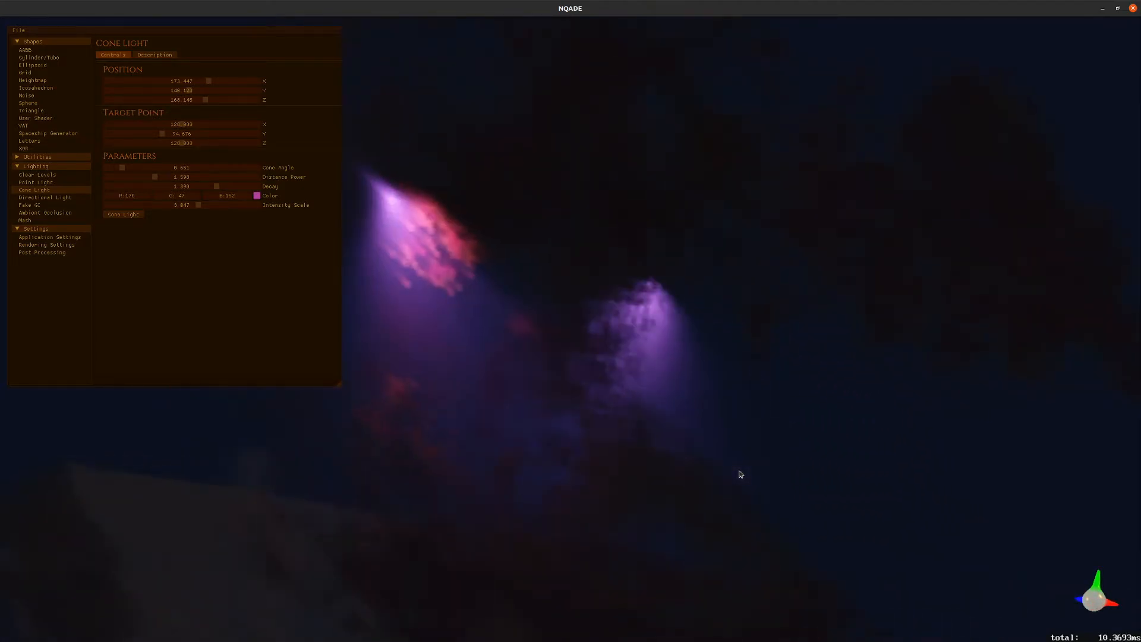
pyautogui.press('d')
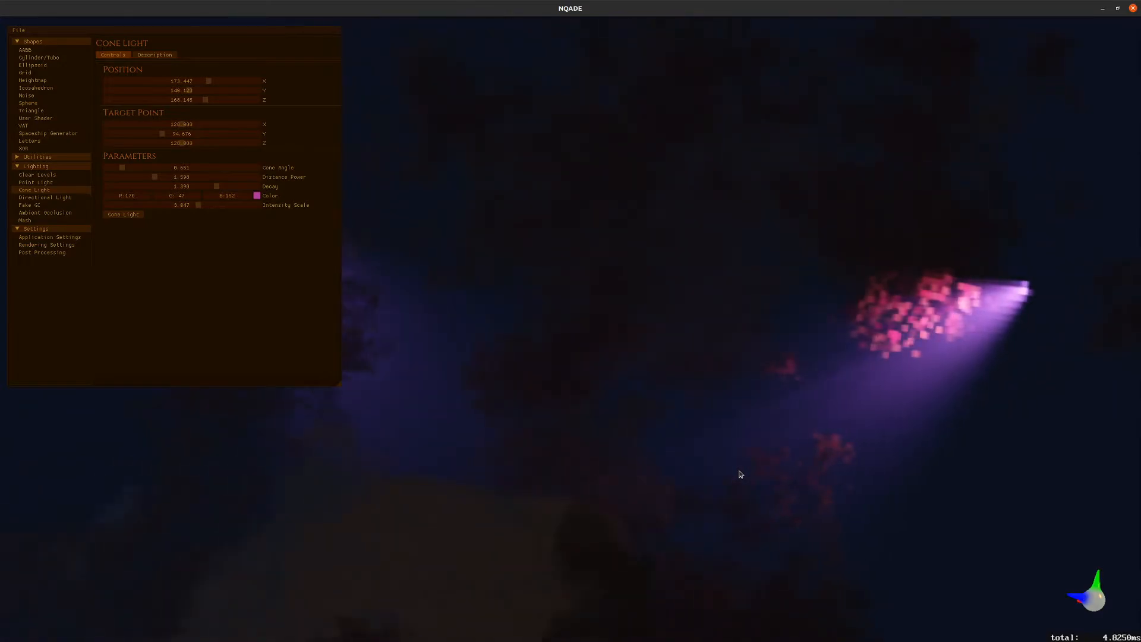
pyautogui.press('s')
pyautogui.press('s')
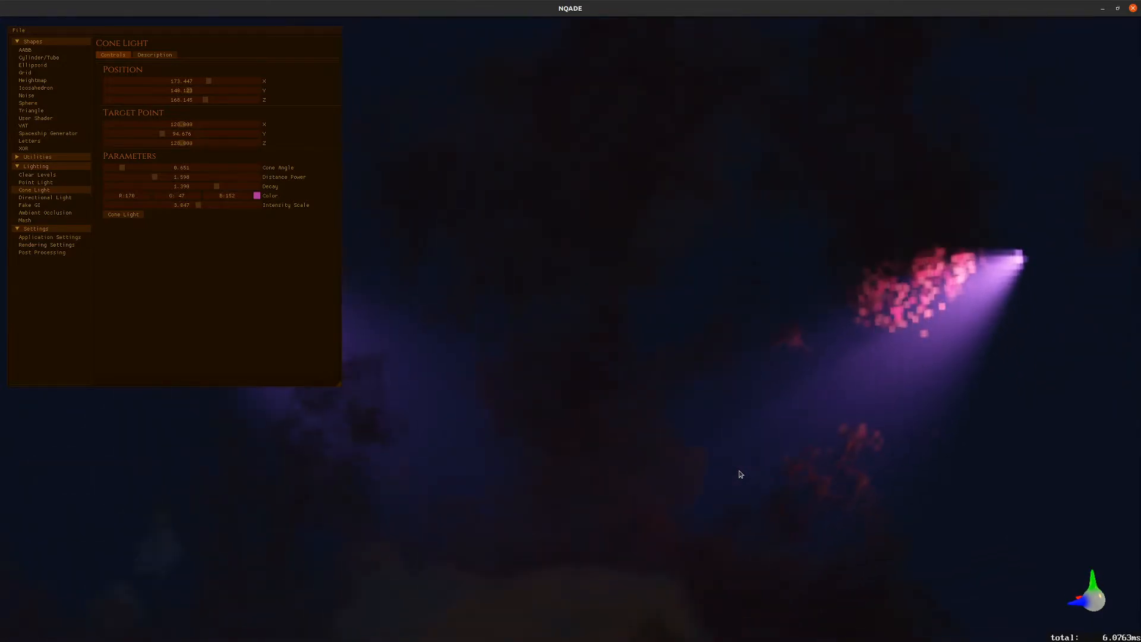
pyautogui.scroll(-5, 740, 474)
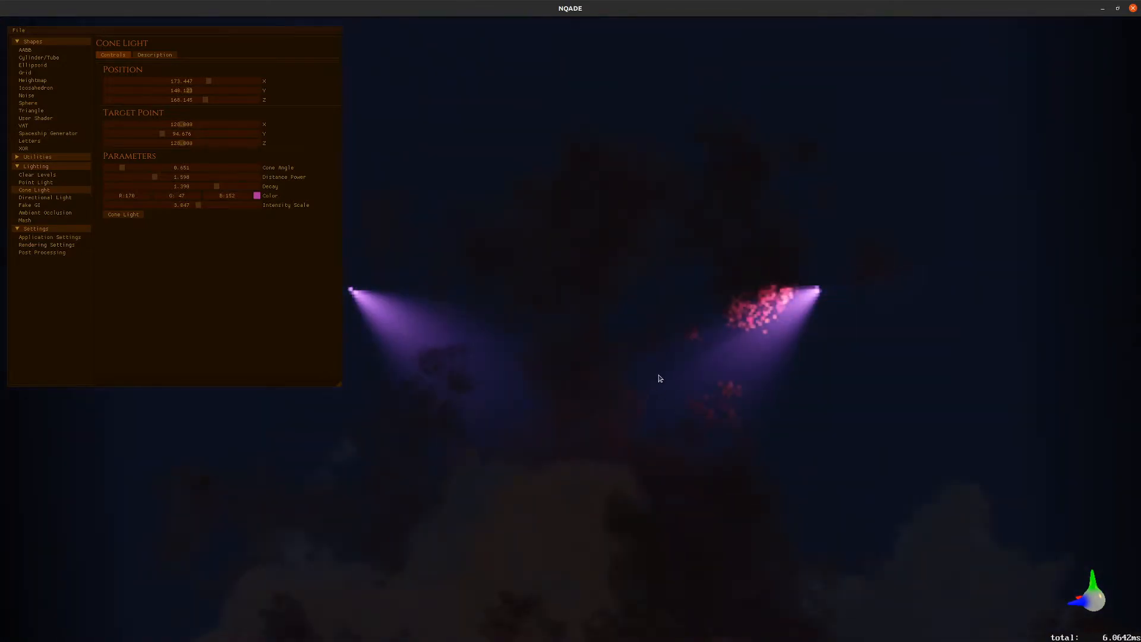
# - Set up a directional light with its direction at theta about 1.32 and phi about -0.45
pyautogui.scroll(-3, 796, 324)
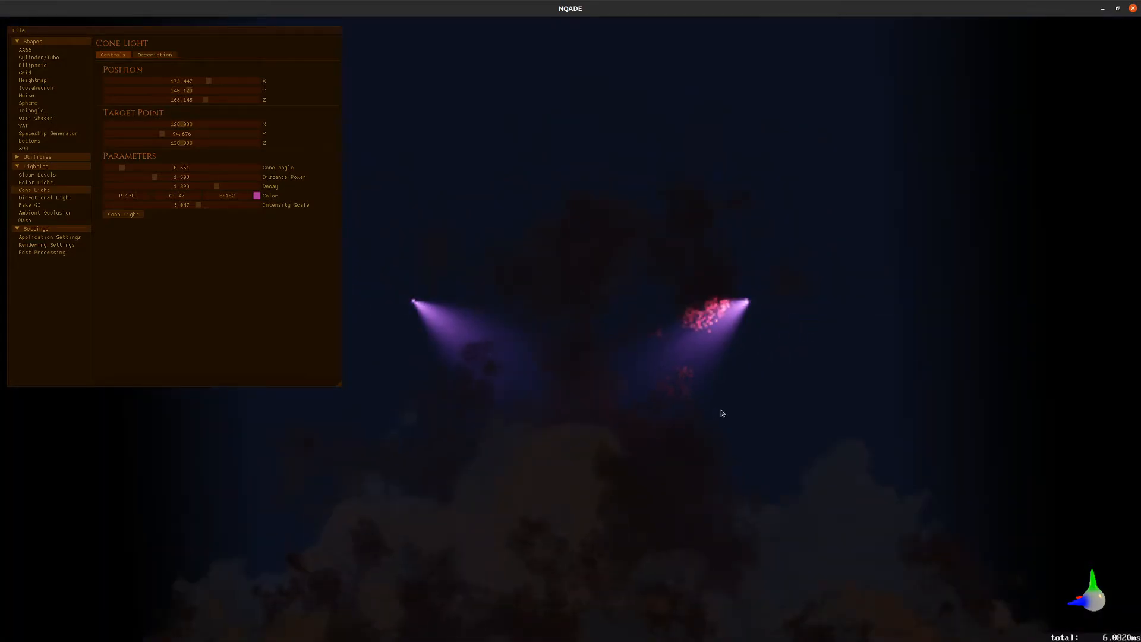
pyautogui.press('Left')
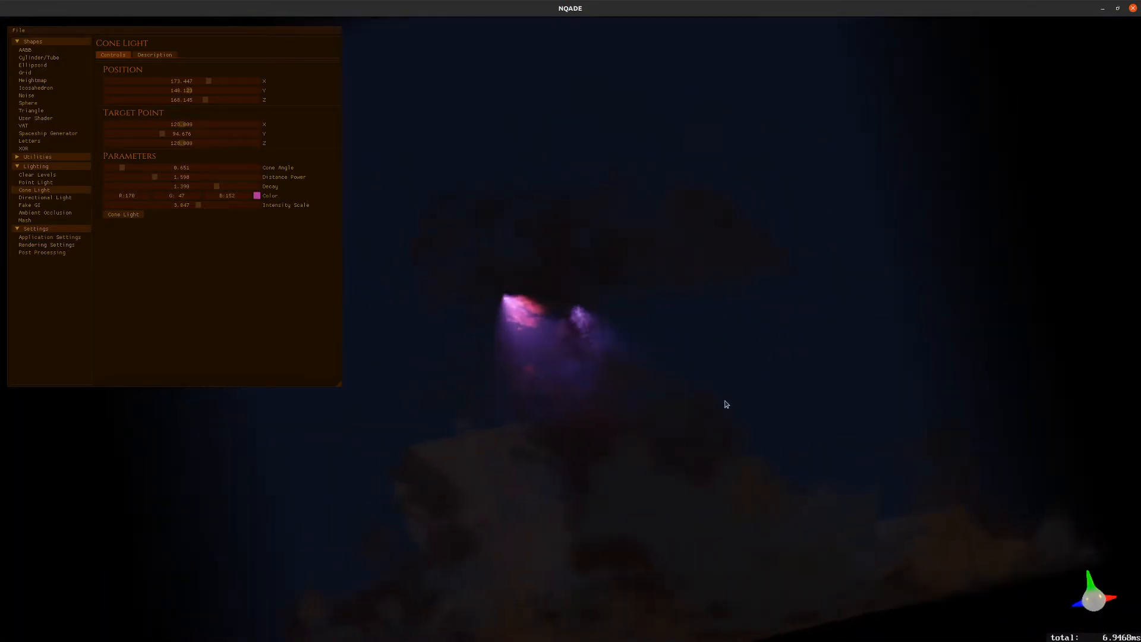
pyautogui.press('Left')
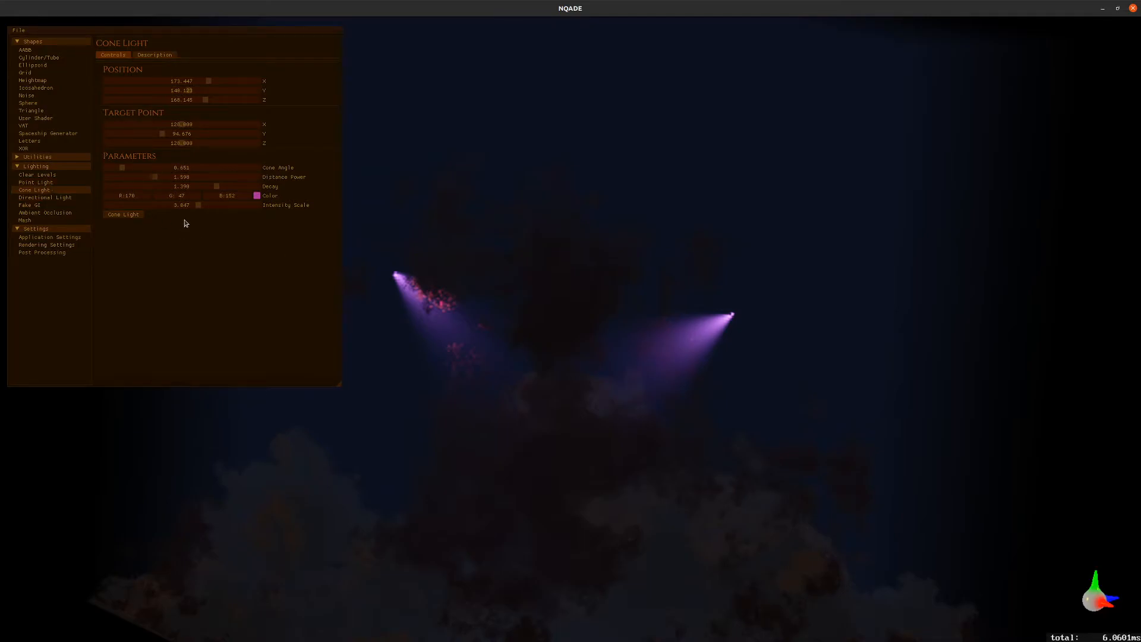
pyautogui.moveTo(257, 198)
pyautogui.click(45, 197)
pyautogui.click(212, 82)
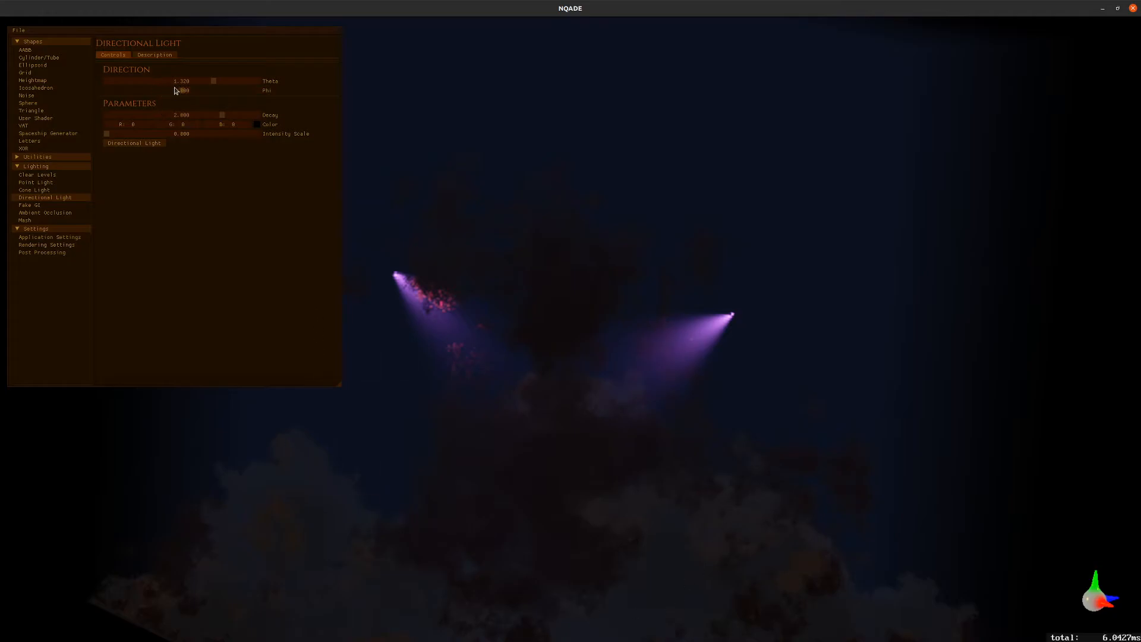
pyautogui.moveTo(182, 93); pyautogui.dragTo(170, 117)
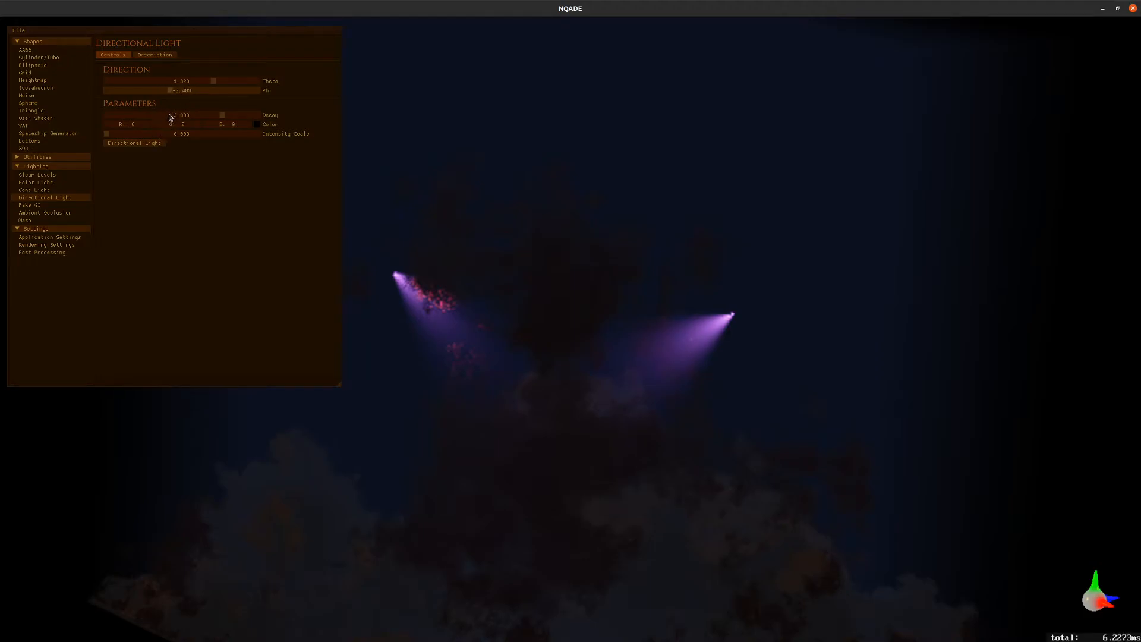
# - Set the directional light's color to light blue, R 81, G 154, B 173
pyautogui.click(256, 124)
pyautogui.moveTo(264, 166); pyautogui.dragTo(265, 177)
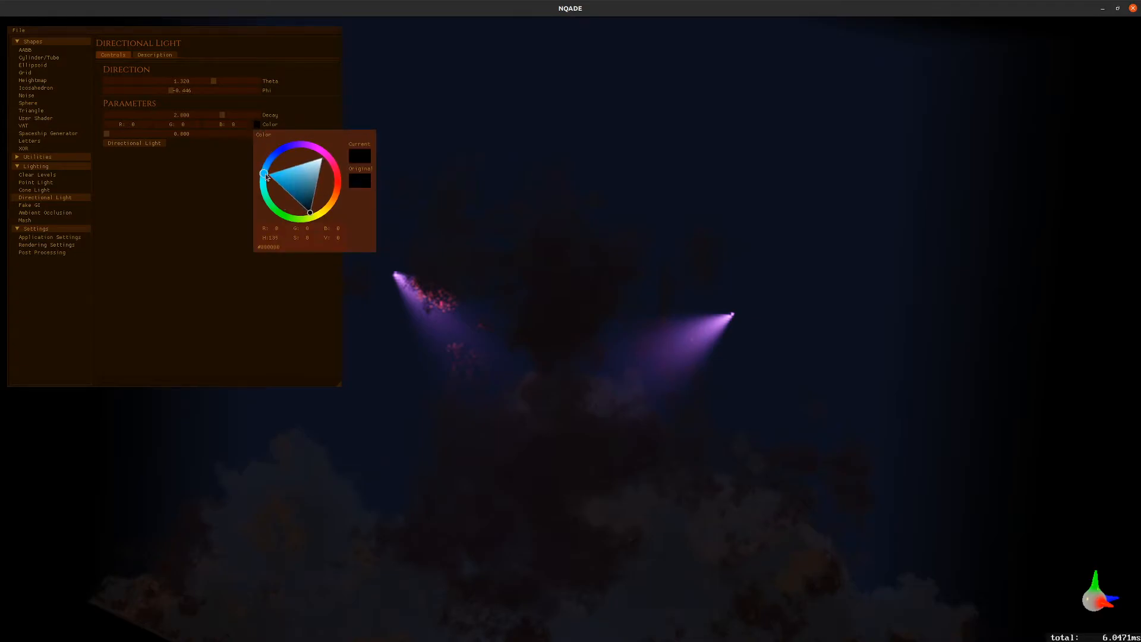
pyautogui.click(293, 183)
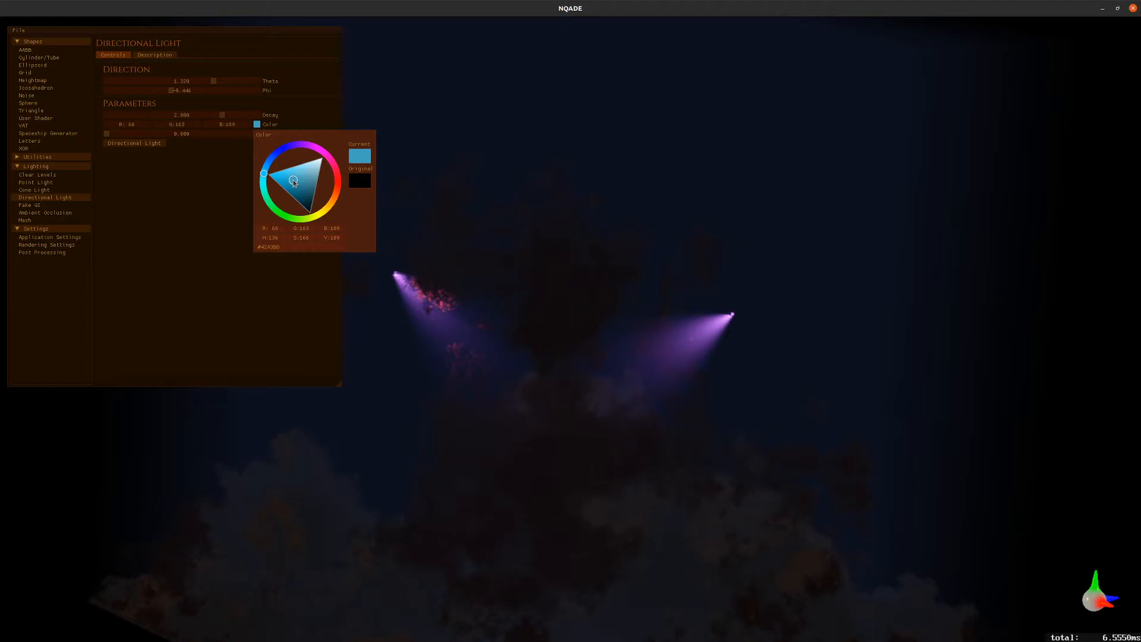
pyautogui.click(220, 163)
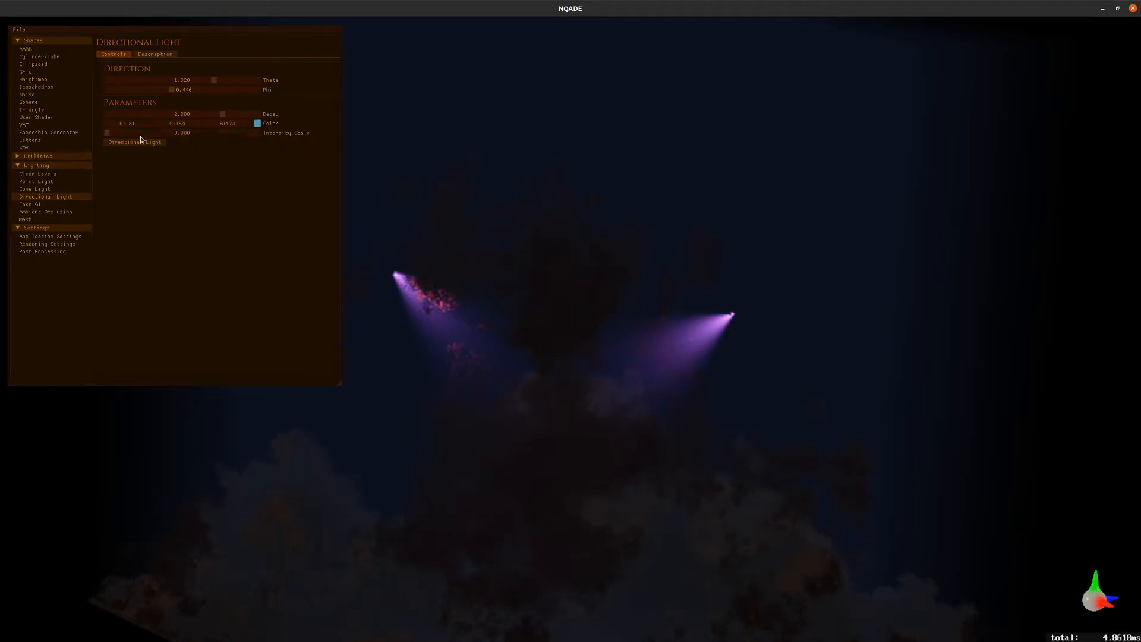
# - Set the directional light's decay to about 4 and its intensity scale to about 0.96, and apply the light
pyautogui.click(233, 114)
pyautogui.click(132, 134)
pyautogui.moveTo(132, 134); pyautogui.dragTo(136, 134)
pyautogui.click(134, 142)
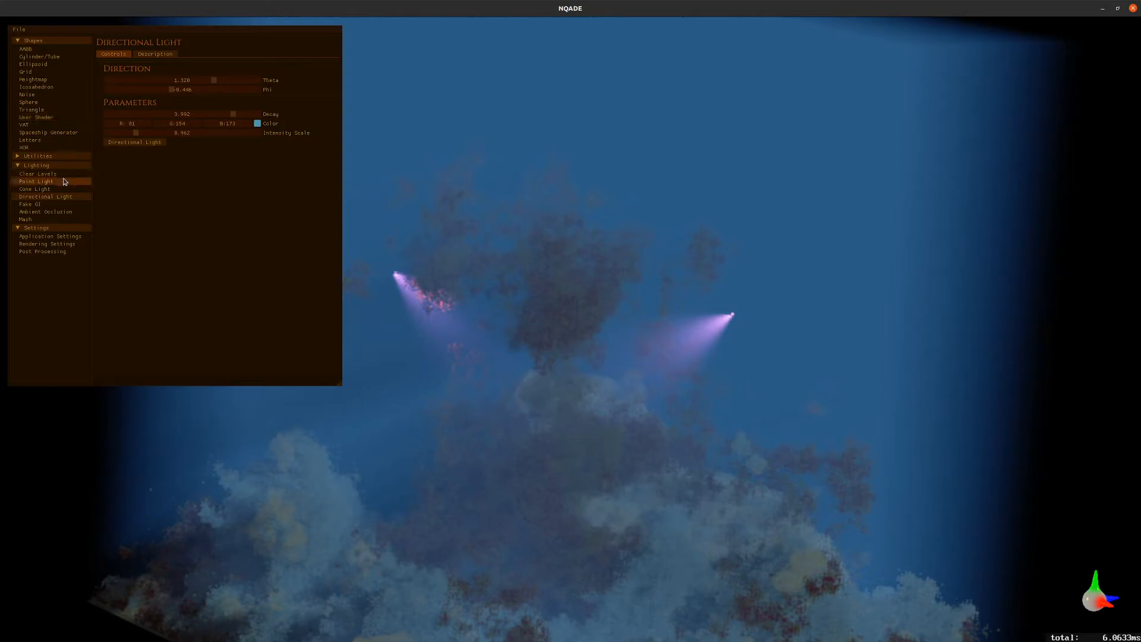
# - Lower the directional light's intensity scale to about 0.67 and slightly reduce its decay
pyautogui.click(128, 133)
pyautogui.moveTo(127, 134); pyautogui.dragTo(127, 134)
pyautogui.moveTo(232, 114); pyautogui.dragTo(230, 116)
# - Clear the light levels and reapply the dimmer blue directional light to the volume
pyautogui.click(36, 174)
pyautogui.click(125, 84)
pyautogui.click(46, 196)
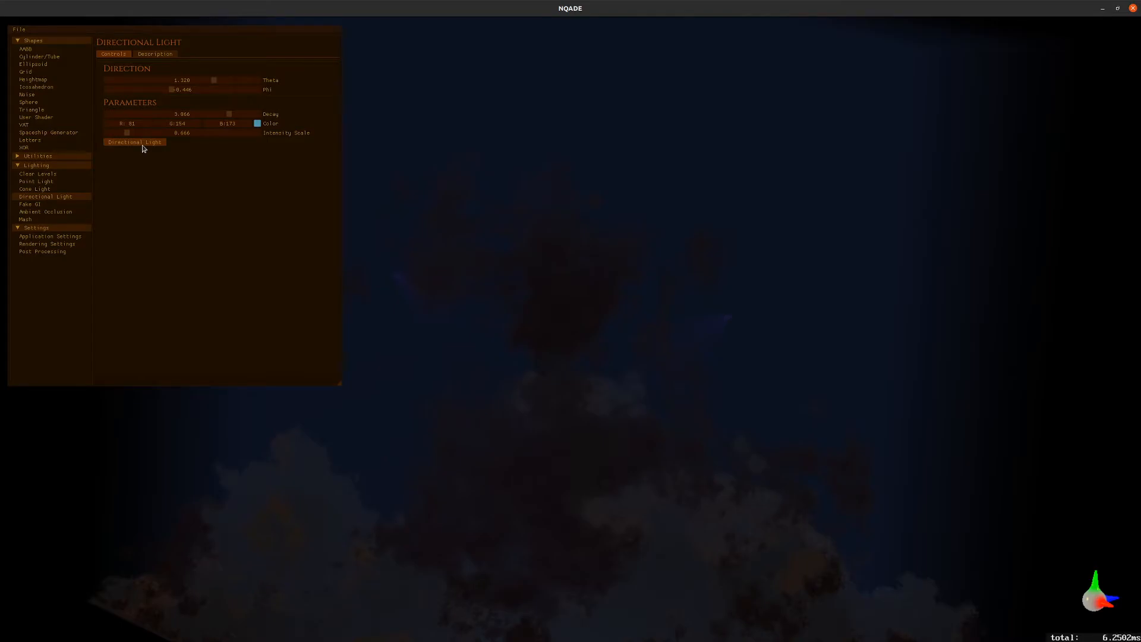
pyautogui.click(142, 146)
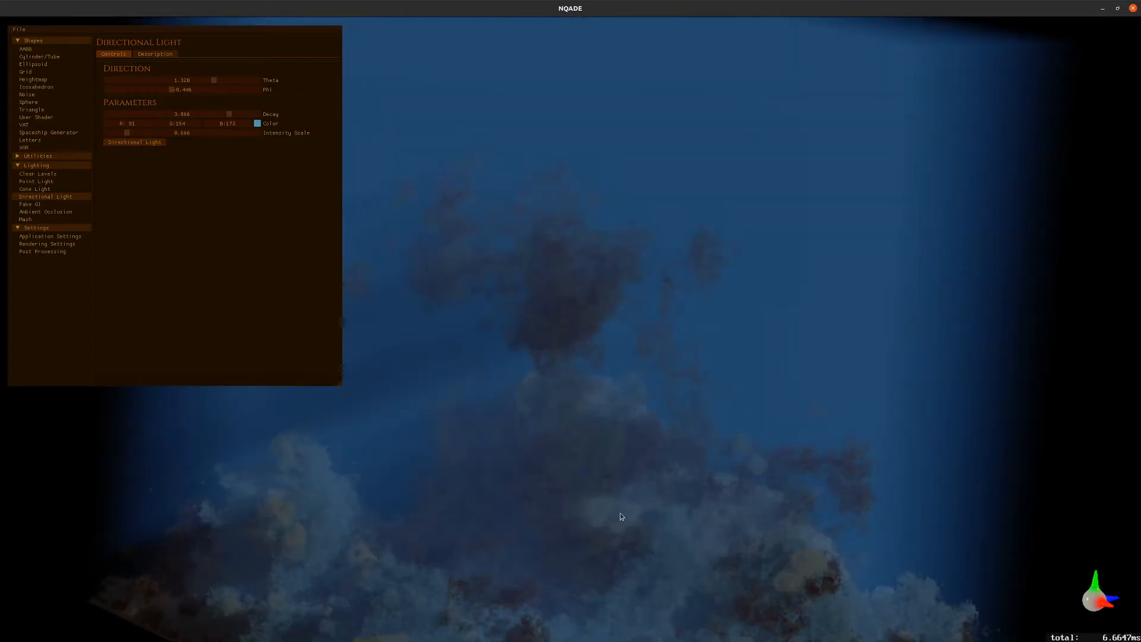
# - Change the directional light's theta to about -1.43 for a second light from a different direction
pyautogui.press('d')
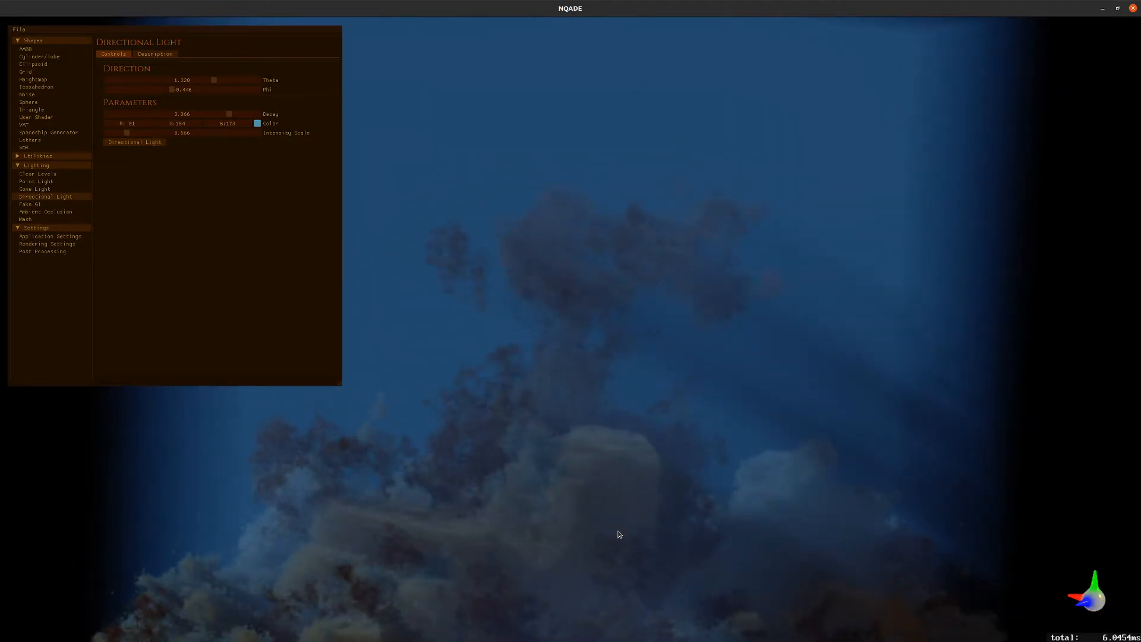
pyautogui.press('Up')
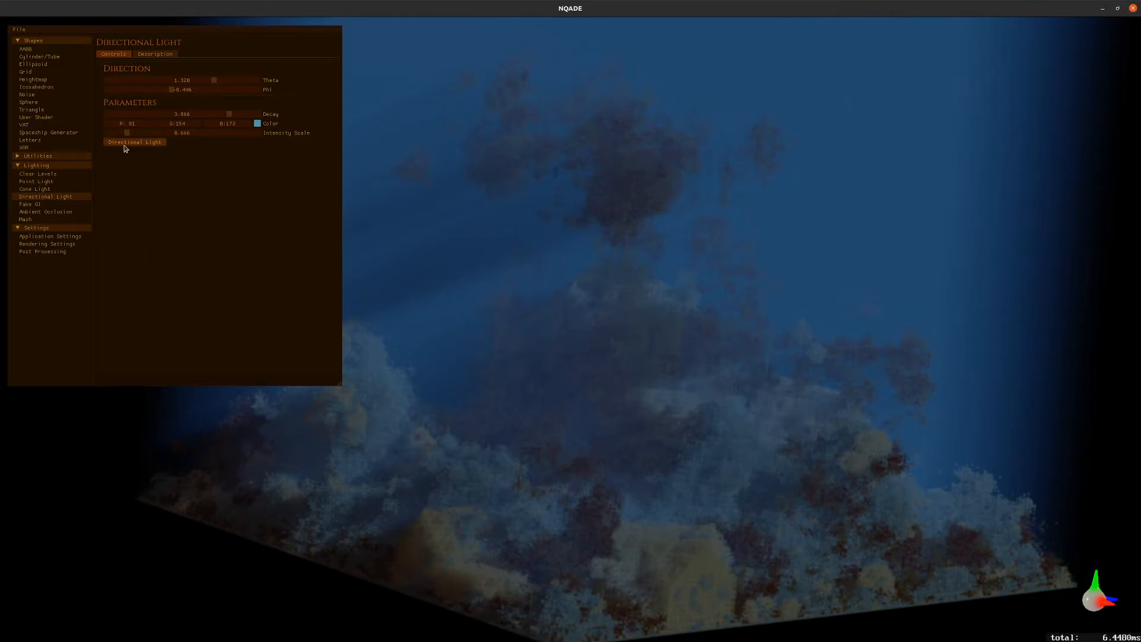
pyautogui.moveTo(203, 85); pyautogui.dragTo(173, 85)
pyautogui.moveTo(196, 193); pyautogui.dragTo(266, 203)
pyautogui.moveTo(254, 92); pyautogui.dragTo(189, 118)
# - Set the directional light's color to purple, R 127, G 81, B 173, and apply it on top of the blue light
pyautogui.click(298, 134)
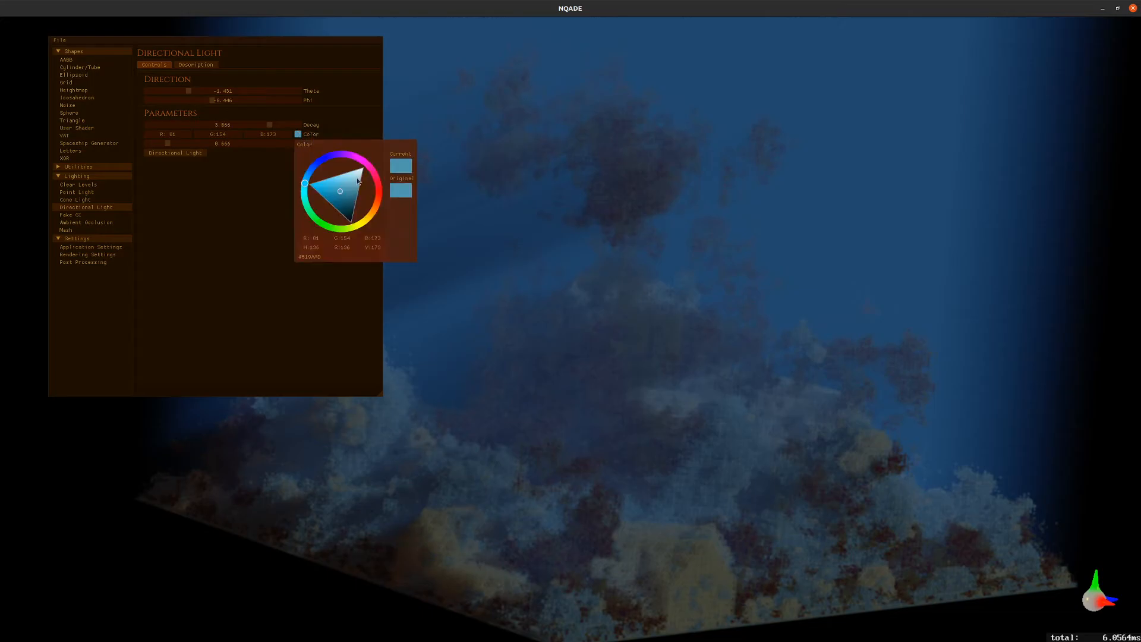
pyautogui.moveTo(349, 156); pyautogui.dragTo(341, 157)
pyautogui.moveTo(207, 181); pyautogui.dragTo(207, 178)
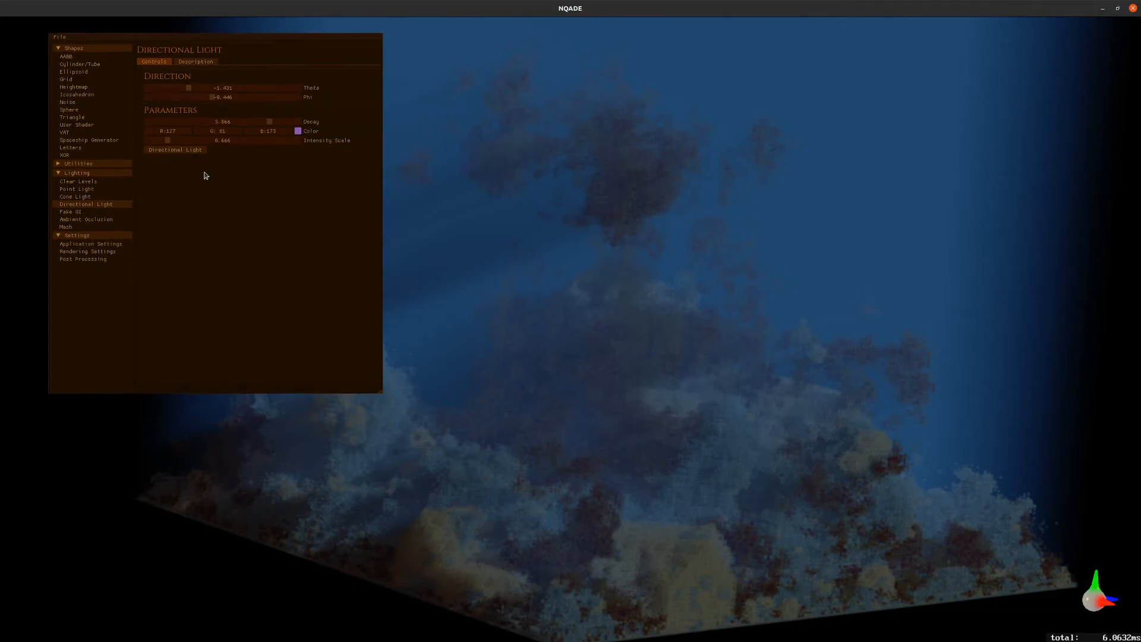
pyautogui.click(182, 151)
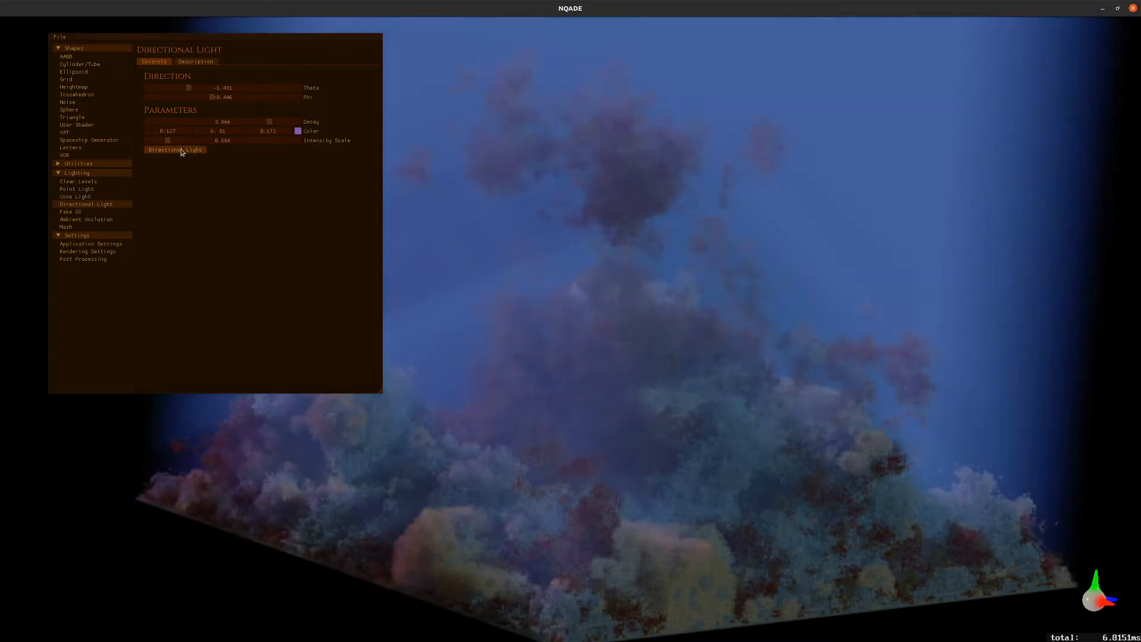
# - Examine the combined blue and purple directional lighting and the shadows around the tree from several sides
pyautogui.press('d')
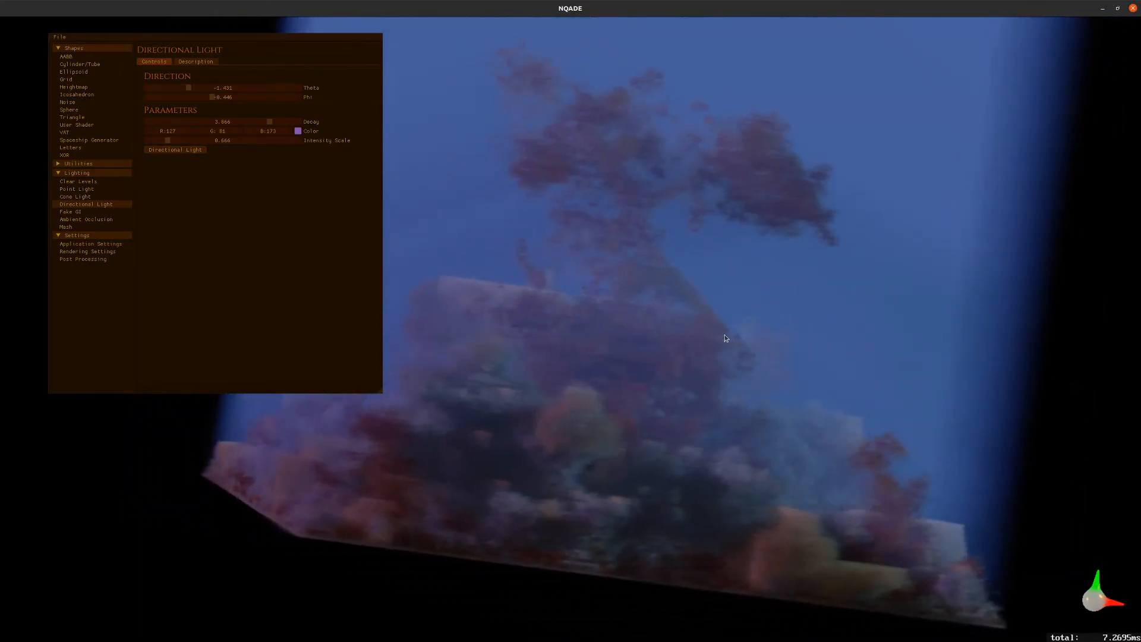
pyautogui.press('a')
pyautogui.hotkey('shift', 'd')
pyautogui.press('d')
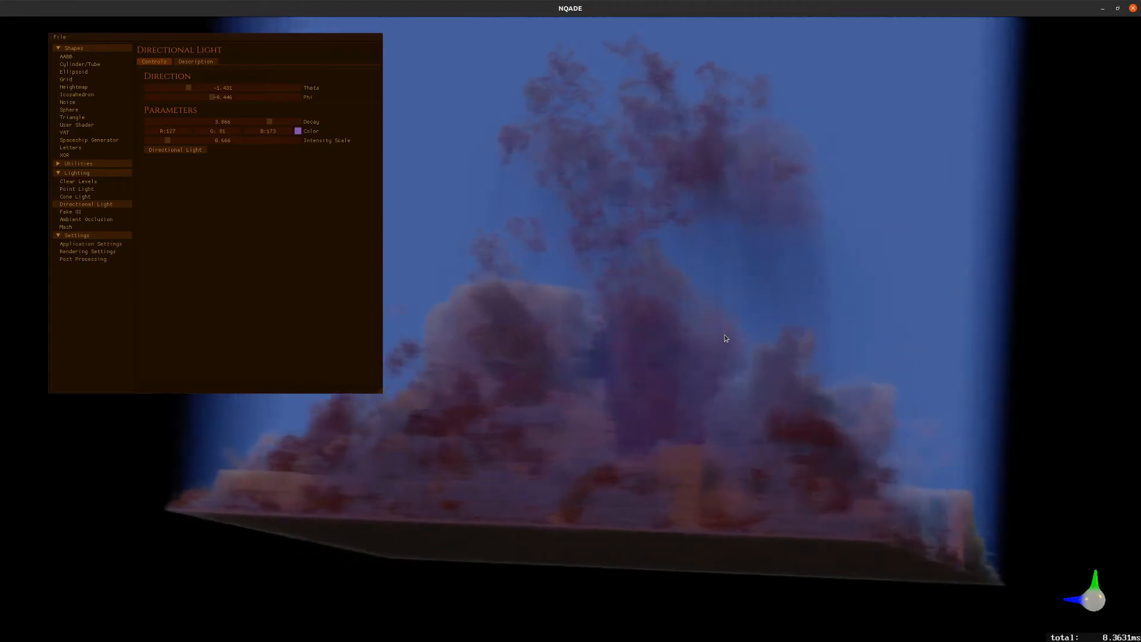
pyautogui.press('w')
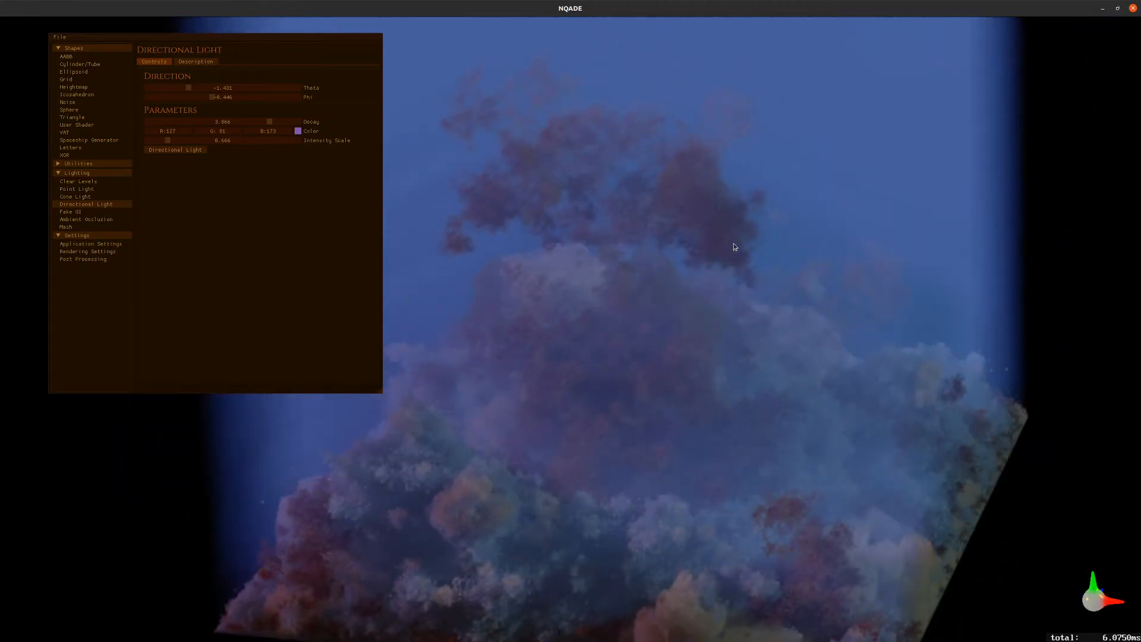
pyautogui.scroll(-3, 758, 319)
# - Clear the light levels and bring up the fake global illumination settings
pyautogui.click(83, 182)
pyautogui.click(174, 93)
pyautogui.click(91, 211)
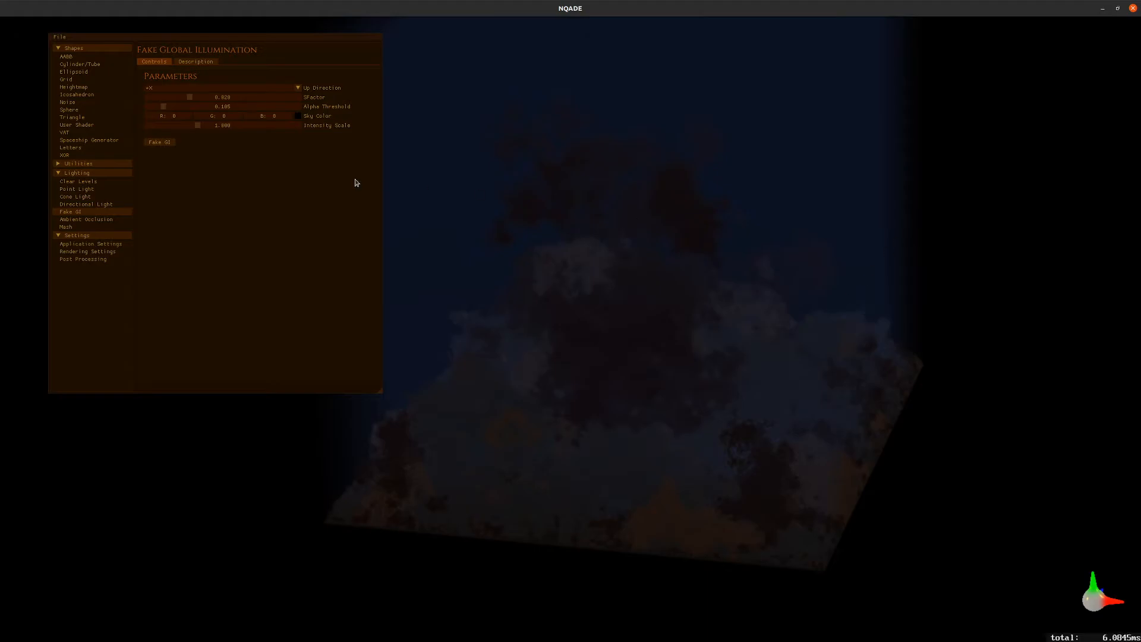
pyautogui.scroll(-2, 780, 227)
pyautogui.scroll(-2, 778, 226)
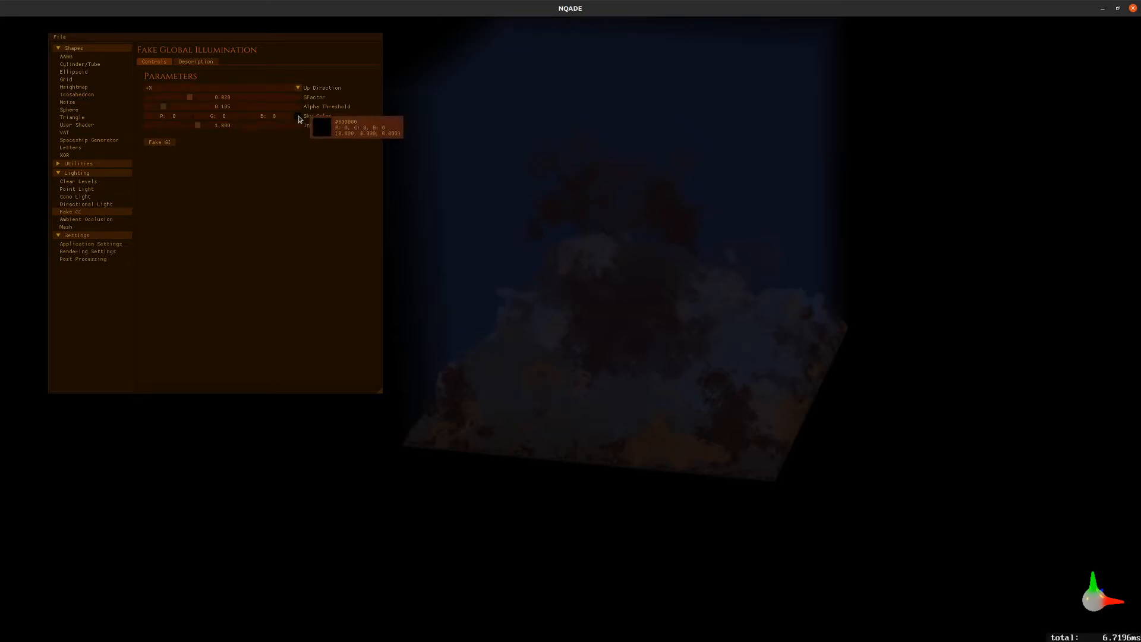
# - Set the sky color to purple, R 89, G 51, B 145, and apply fake global illumination with up direction +X
pyautogui.click(299, 117)
pyautogui.click(337, 137)
pyautogui.click(334, 171)
pyautogui.click(267, 165)
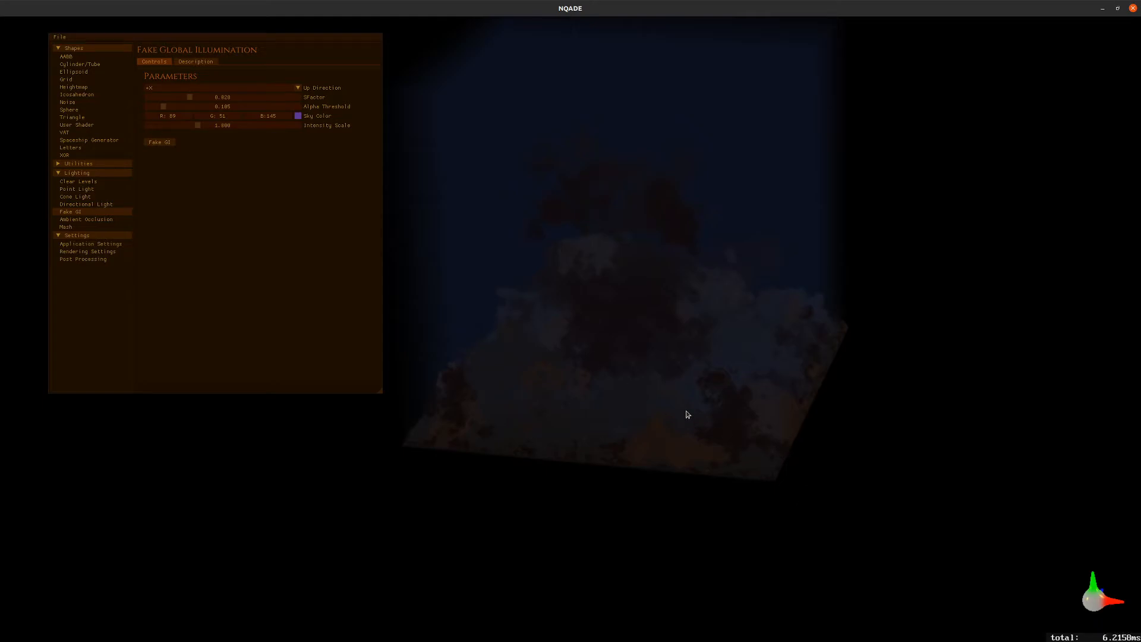
pyautogui.click(160, 142)
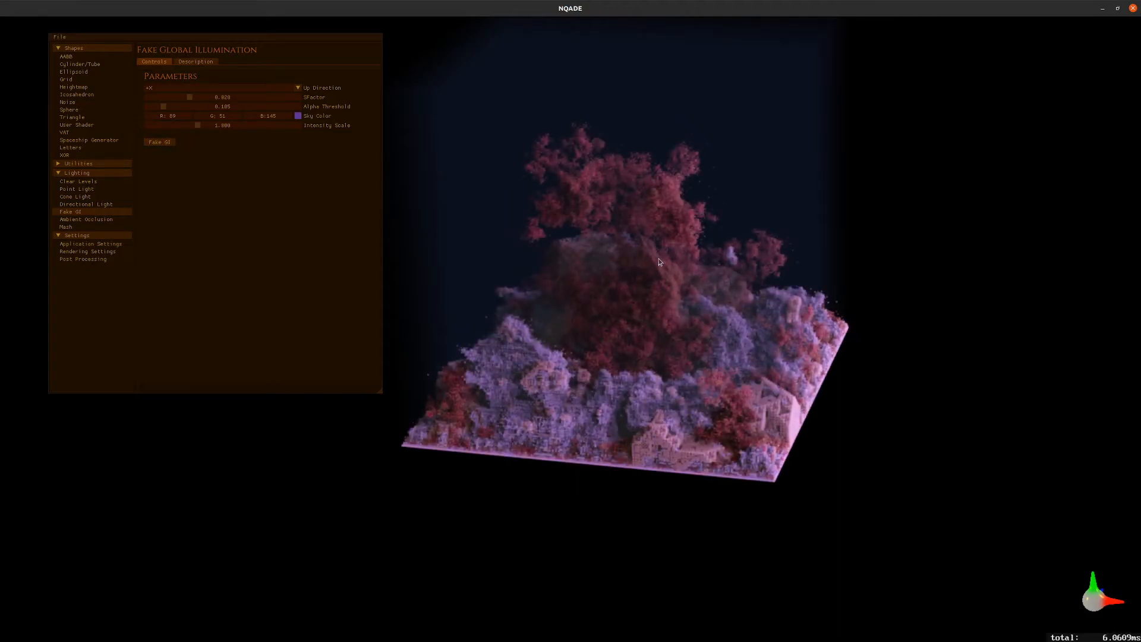
# - Change the fake global illumination's up direction to +Y
pyautogui.press('a')
pyautogui.press('e')
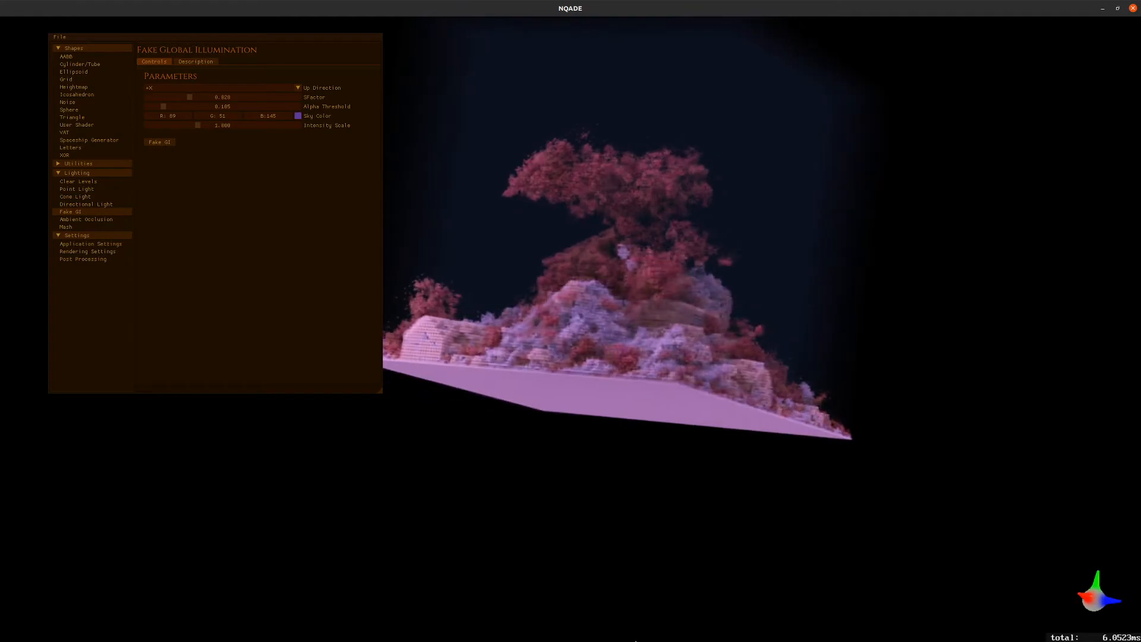
pyautogui.press('w')
pyautogui.press('a')
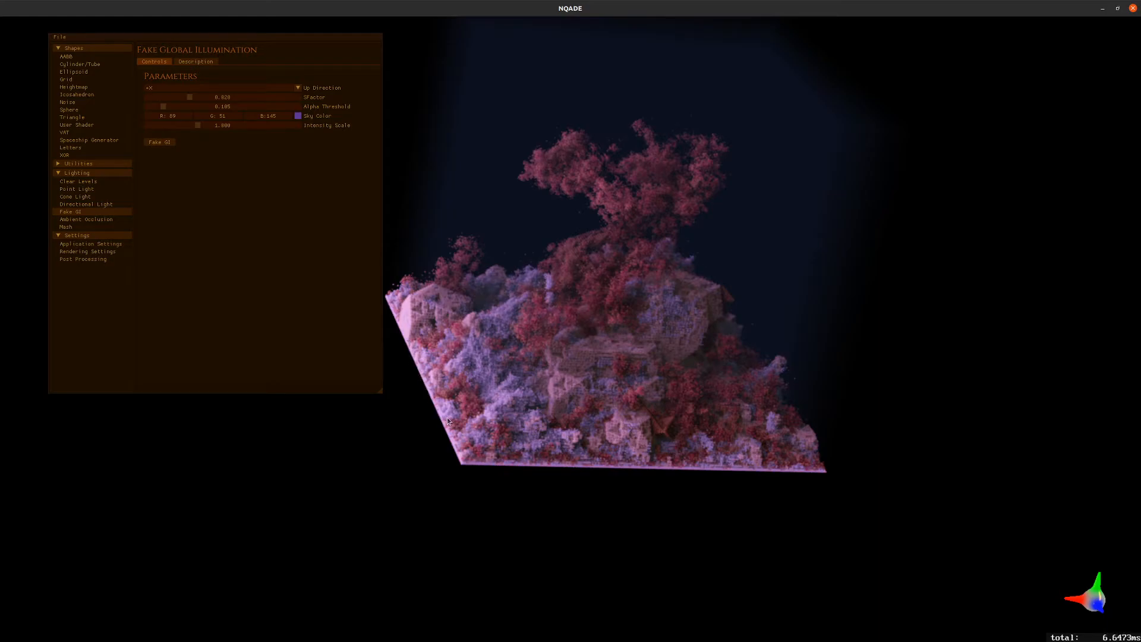
pyautogui.click(195, 88)
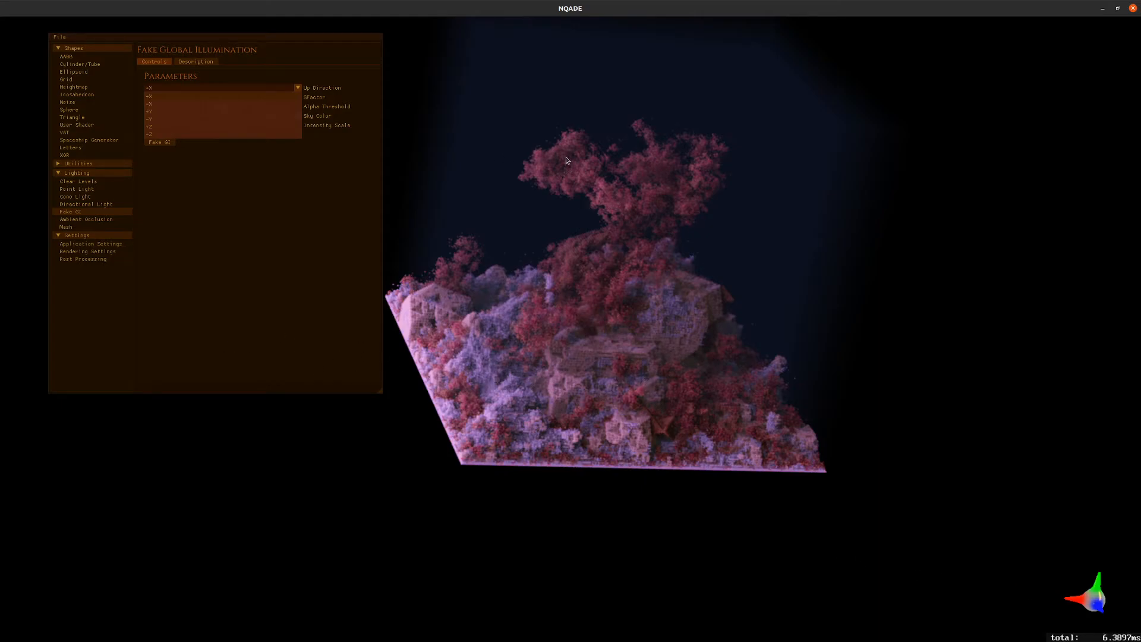
pyautogui.press('Left')
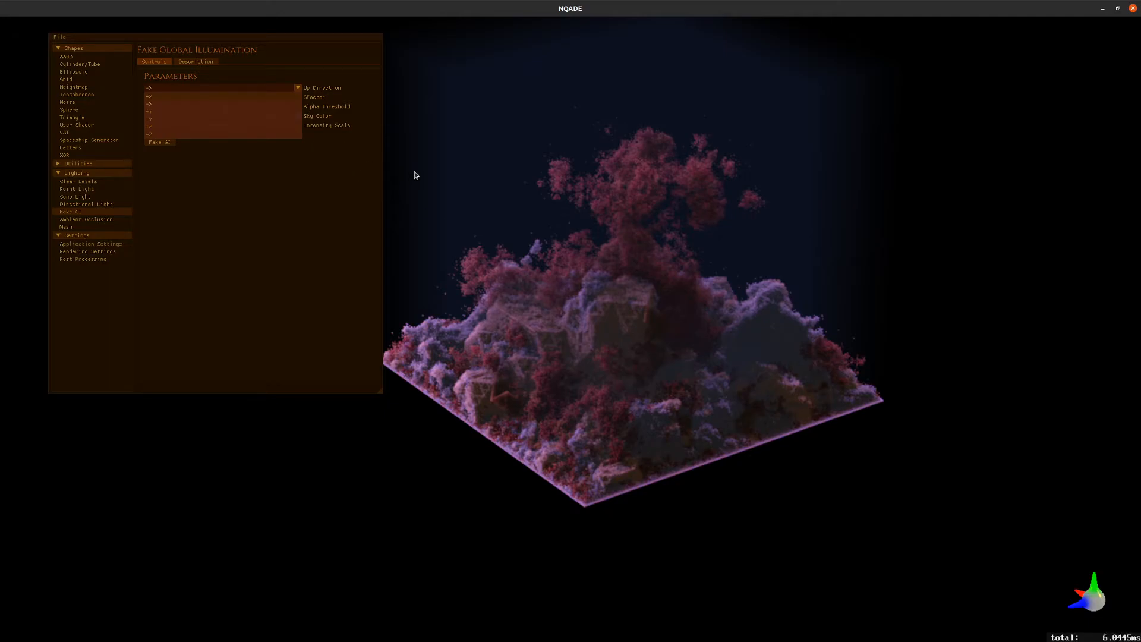
pyautogui.click(155, 113)
# - Set the sky color to orange and apply the fake global illumination along the new up direction
pyautogui.click(297, 115)
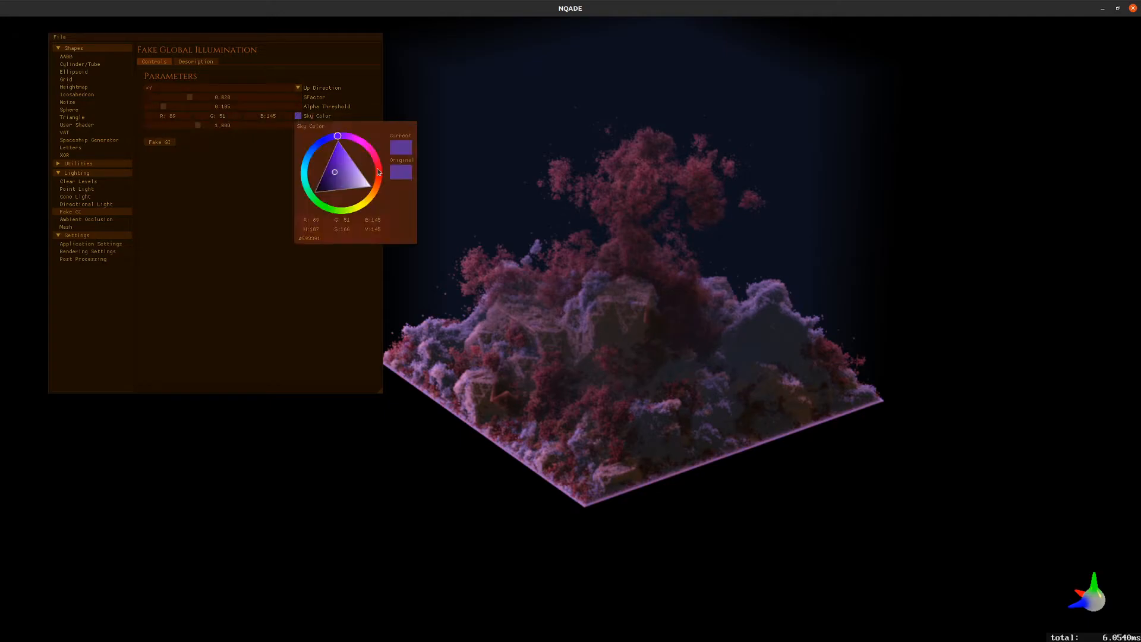
pyautogui.click(375, 189)
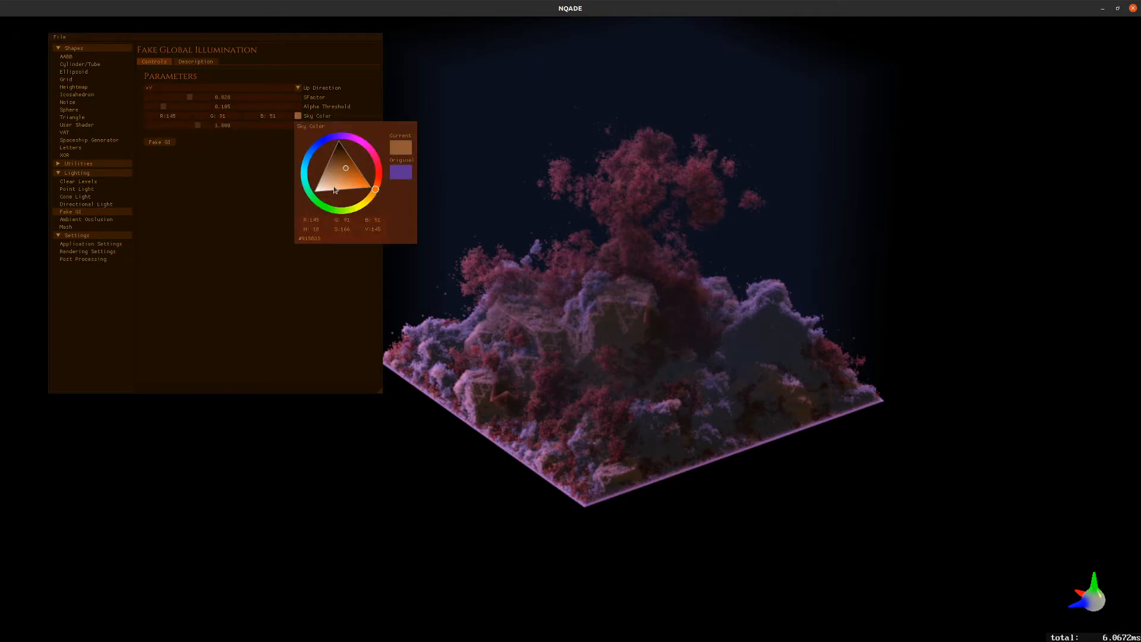
pyautogui.click(355, 174)
pyautogui.click(377, 186)
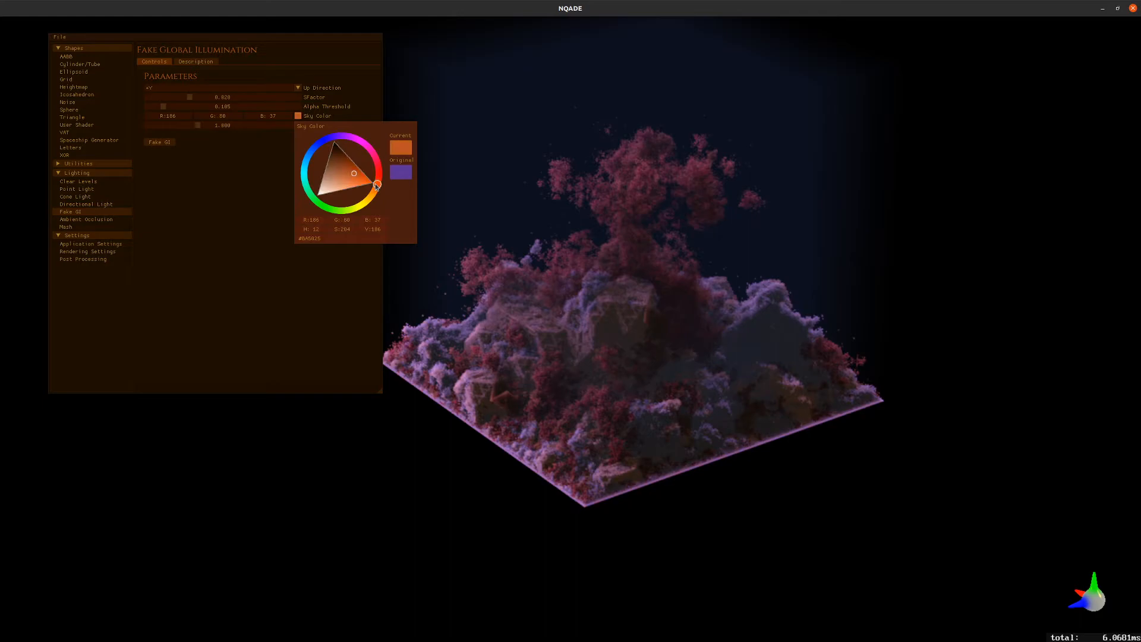
pyautogui.click(278, 196)
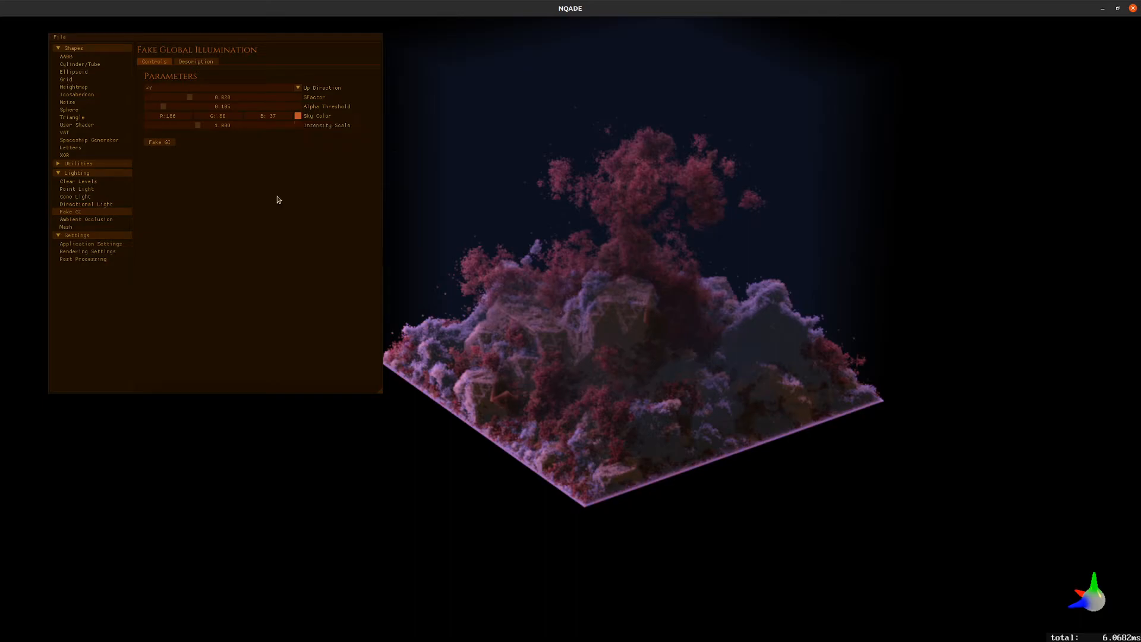
pyautogui.click(159, 143)
# - Bring up the ambient occlusion settings for the orange-lit tree volume and set the radius to 5
pyautogui.press('F1')
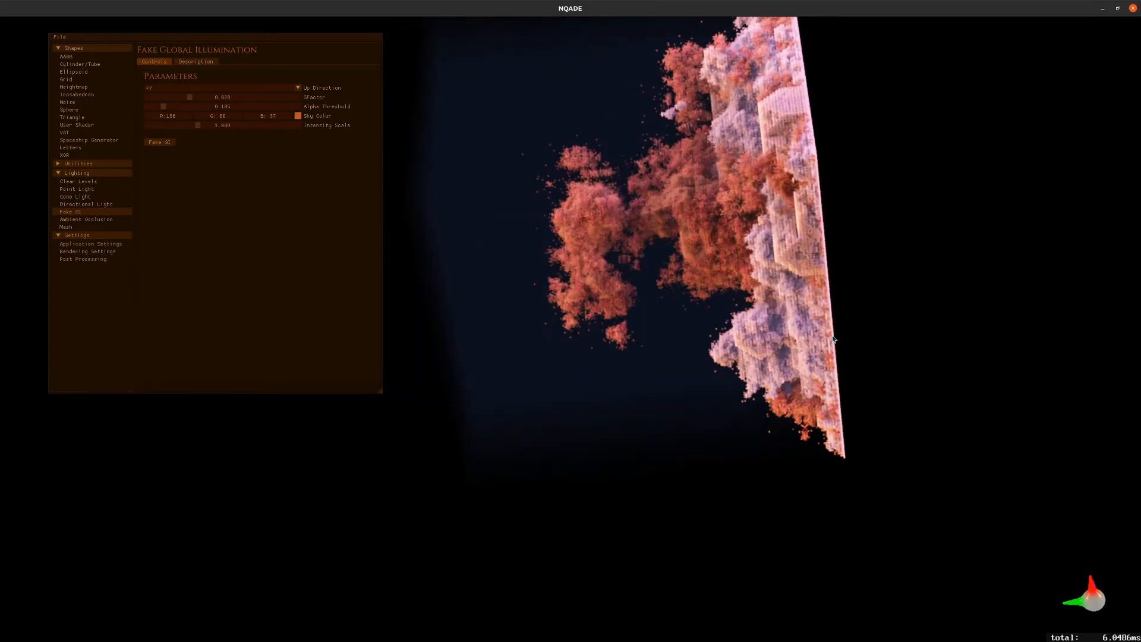
pyautogui.press('pagedown')
pyautogui.press('pagedown')
pyautogui.press('Down')
pyautogui.press('Left')
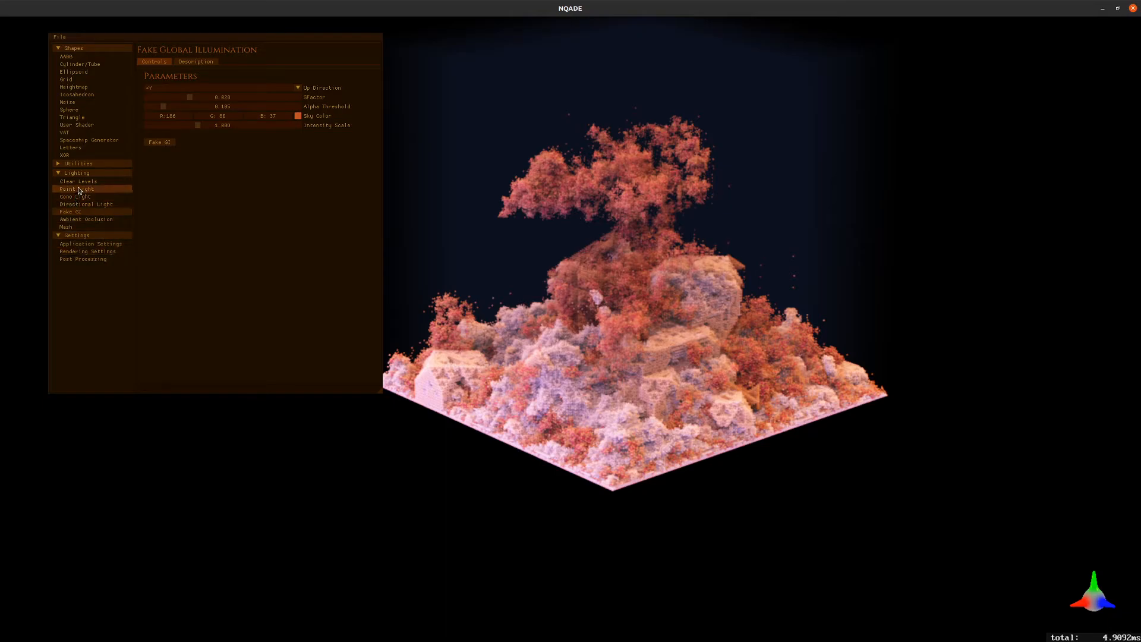
pyautogui.click(83, 220)
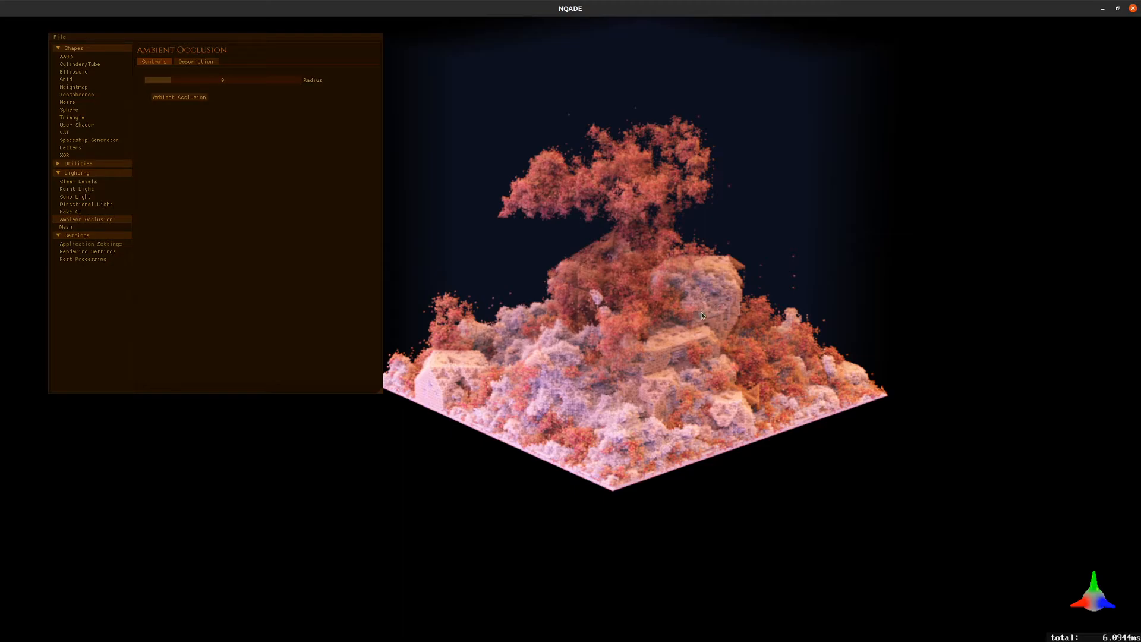
pyautogui.moveTo(158, 80); pyautogui.dragTo(201, 86)
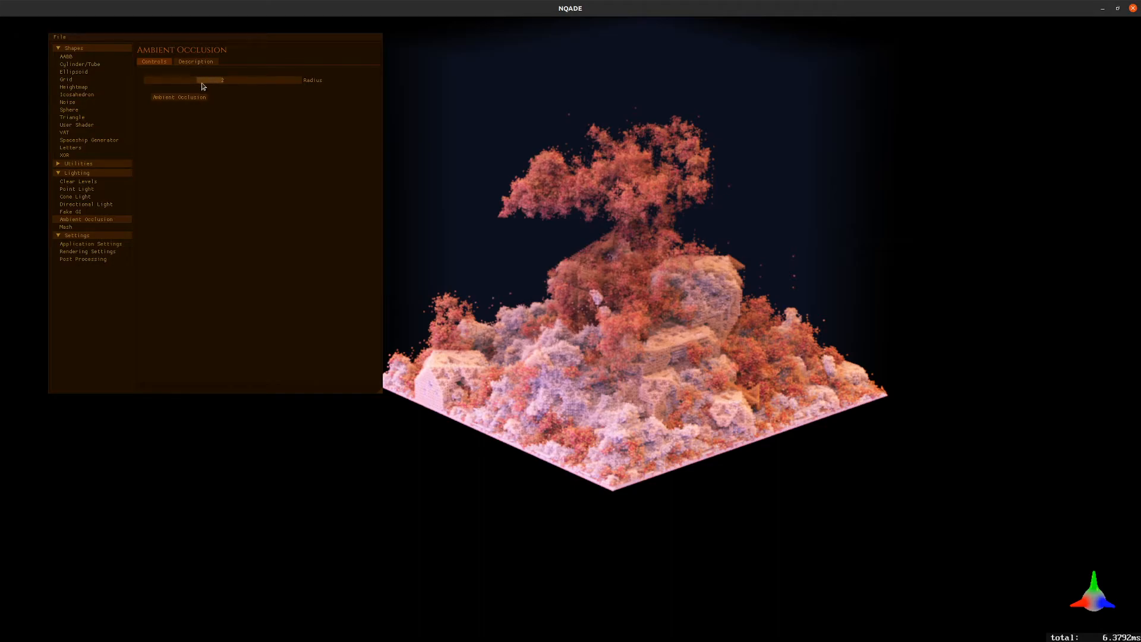
pyautogui.click(174, 98)
pyautogui.click(276, 82)
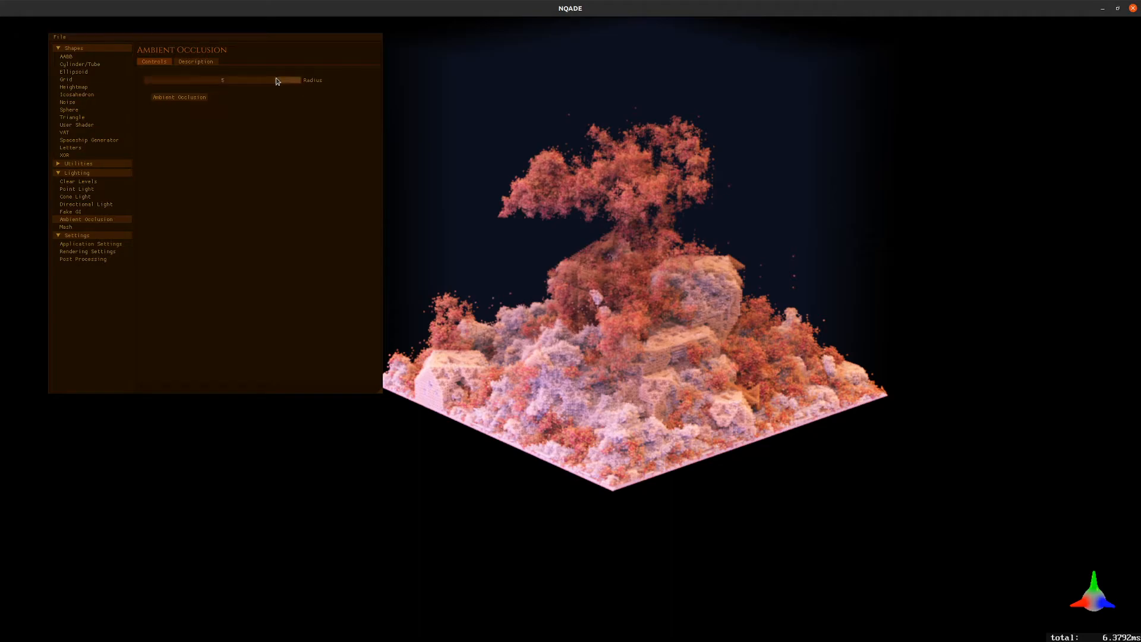
pyautogui.click(171, 97)
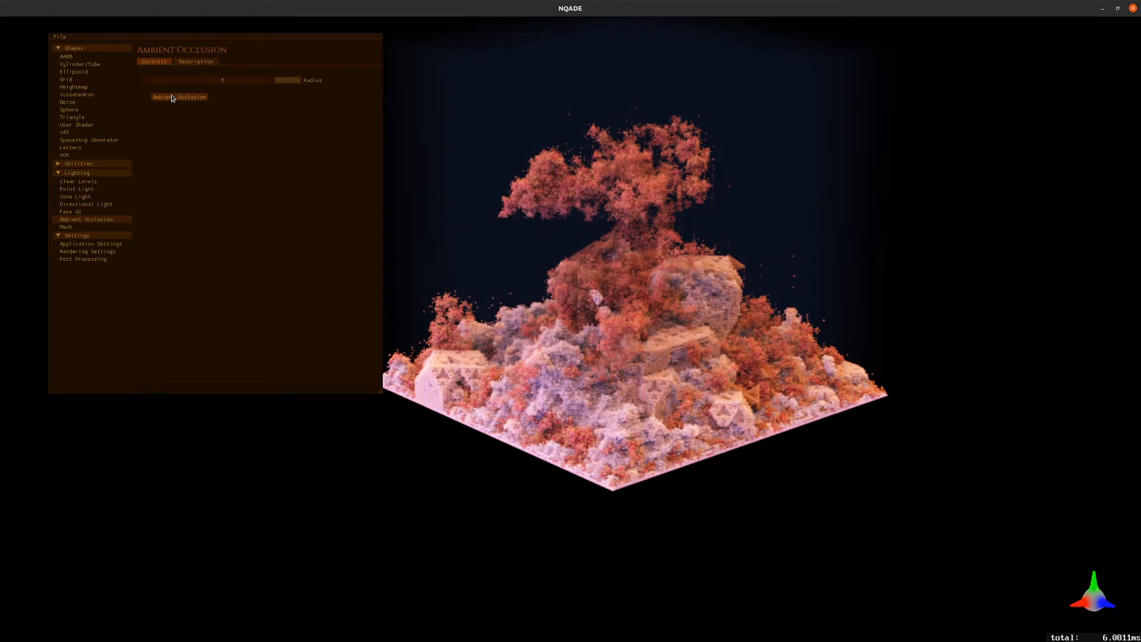
# - Lower the ambient occlusion radius to 0 and apply the ambient occlusion to the volume
pyautogui.click(160, 79)
pyautogui.click(283, 81)
pyautogui.click(157, 79)
pyautogui.click(193, 97)
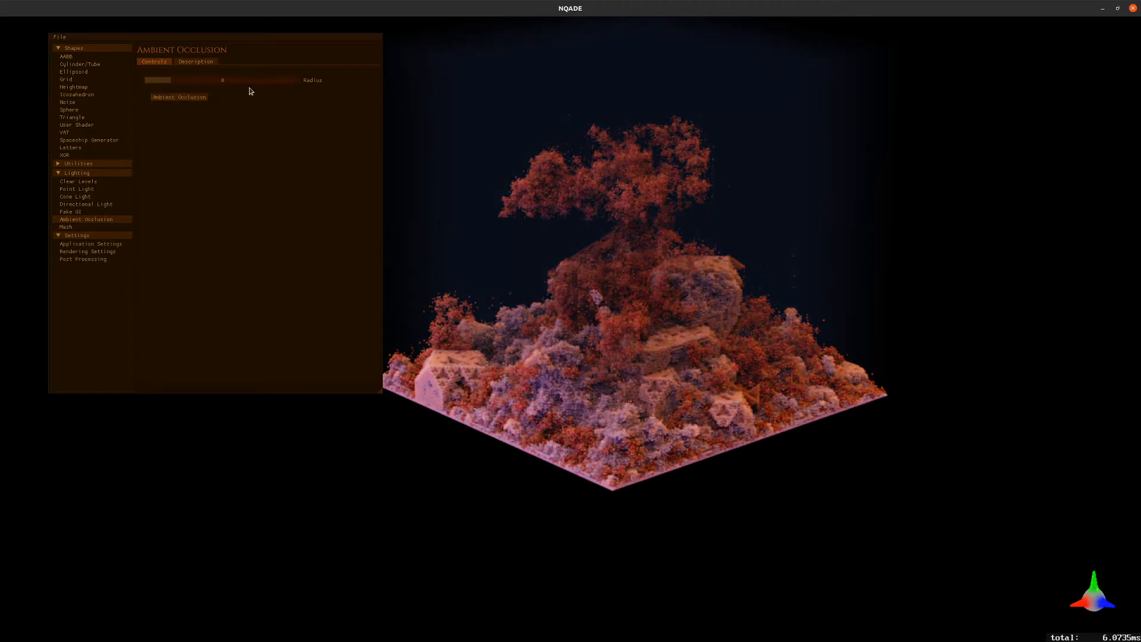
# - Raise the ambient occlusion radius to 5 and apply the operation again
pyautogui.scroll(2, 736, 374)
pyautogui.scroll(2, 736, 370)
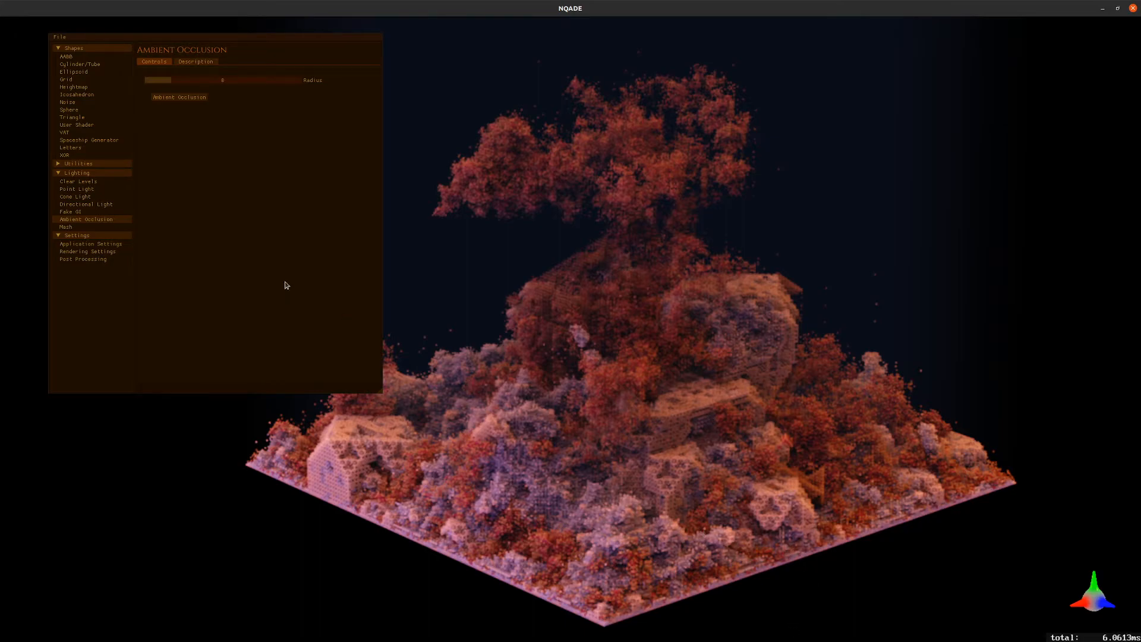
pyautogui.click(298, 79)
pyautogui.click(182, 97)
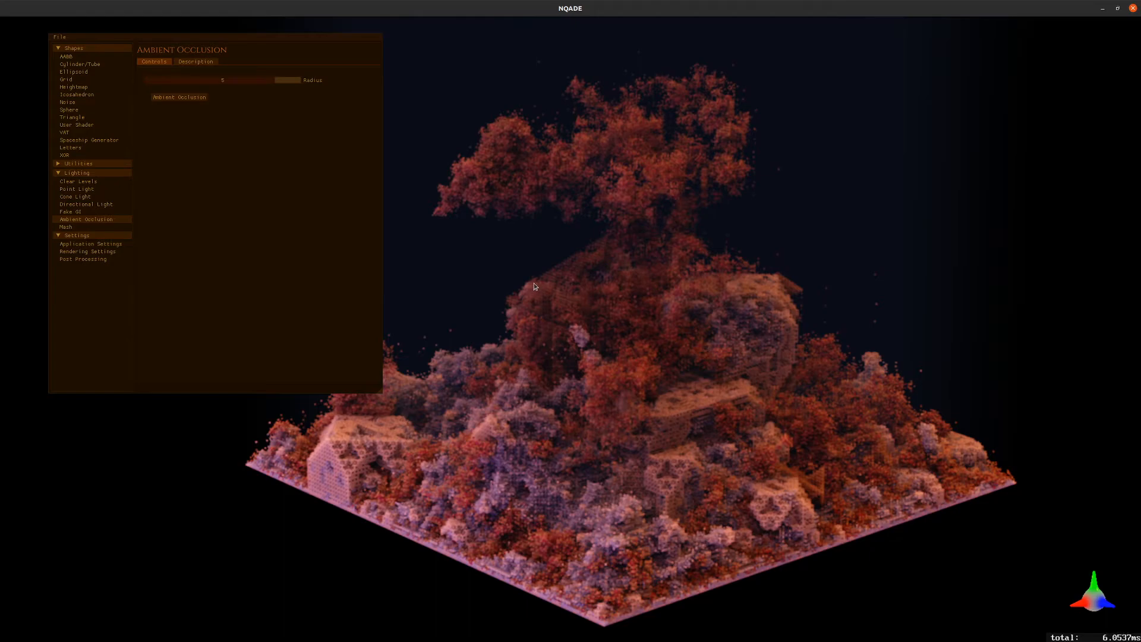
# - Examine the ambient occlusion shading across the foliage and rocks at different distances and viewing heights
pyautogui.scroll(-3, 600, 233)
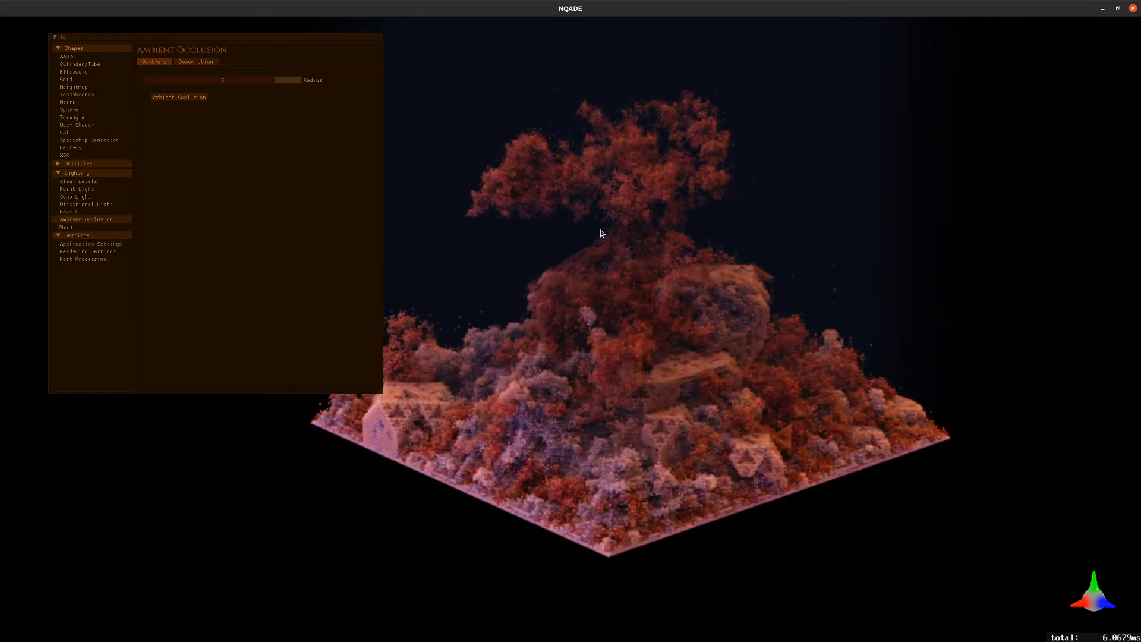
pyautogui.scroll(2, 603, 219)
pyautogui.press('Up')
pyautogui.press('Up')
pyautogui.press('Up')
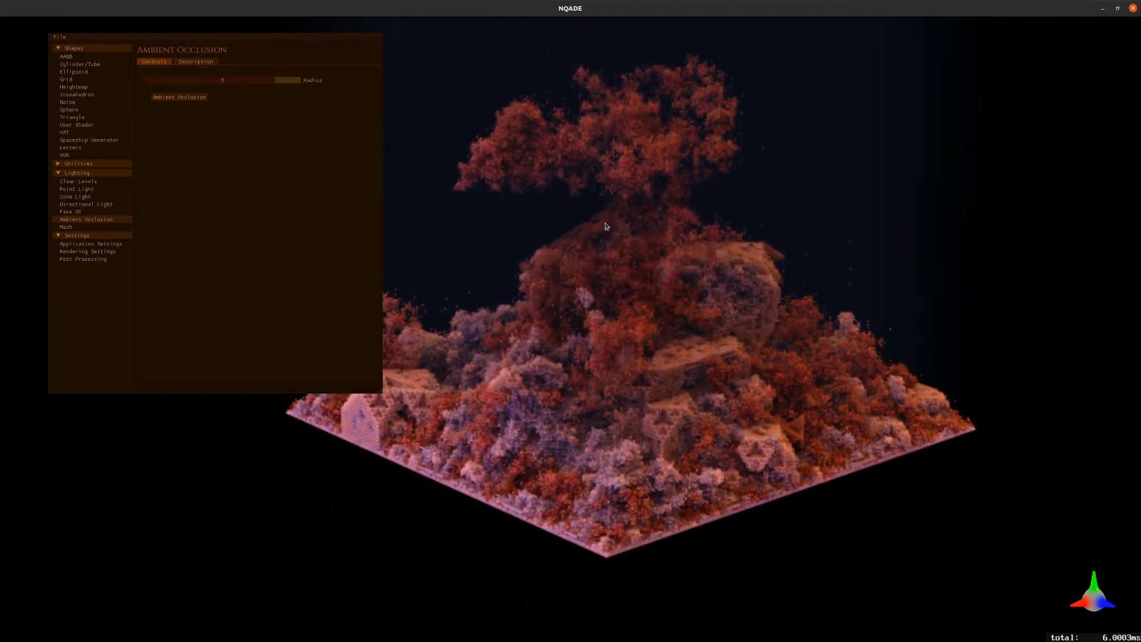
pyautogui.press('Down')
pyautogui.press('Down')
pyautogui.press('Down')
pyautogui.press('Down')
pyautogui.press('Down')
pyautogui.press('Down')
pyautogui.press('Down')
pyautogui.press('Down')
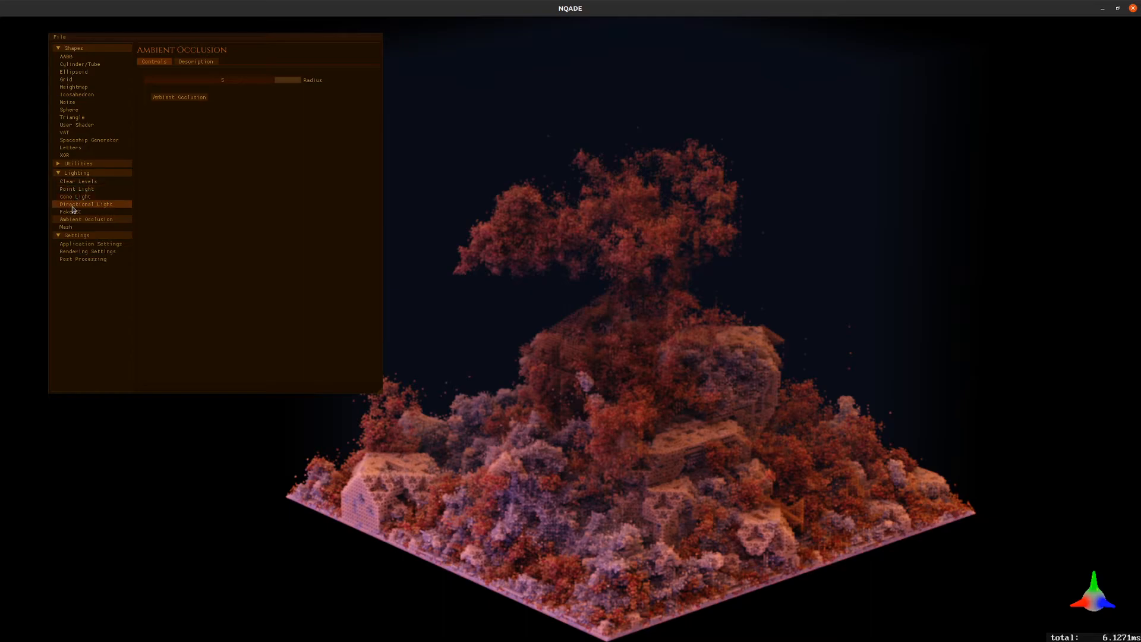
# - Apply the purple cone light, raising its intensity scale to 4.246, its cone angle to 1.264 and setting distance power to 1.346
pyautogui.click(83, 197)
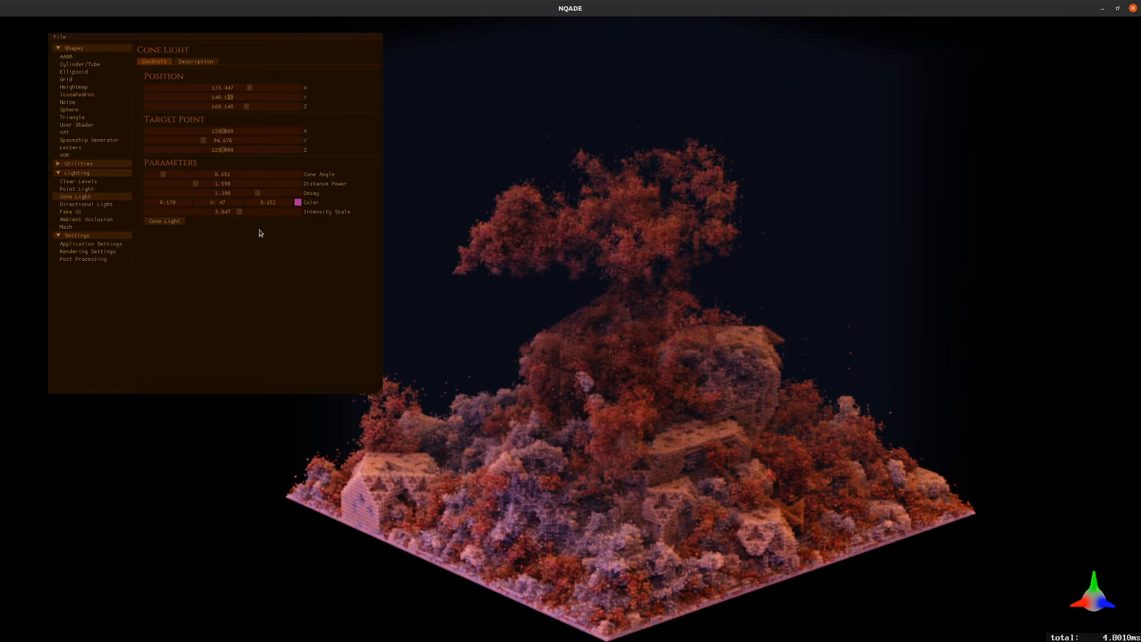
pyautogui.click(163, 221)
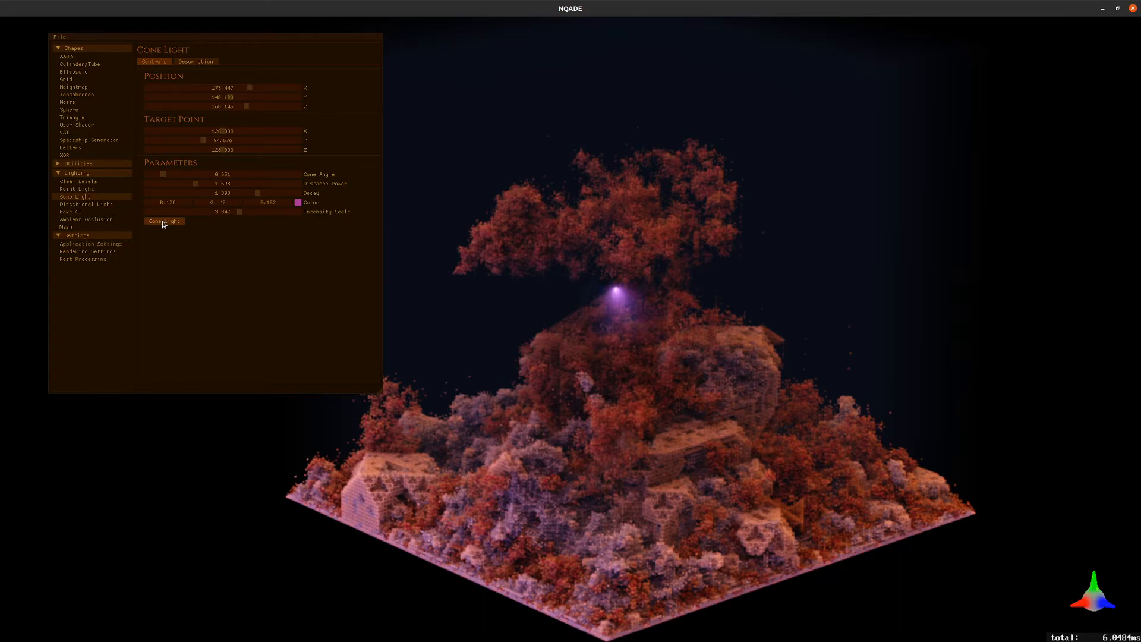
pyautogui.moveTo(232, 216); pyautogui.dragTo(275, 212)
pyautogui.click(164, 221)
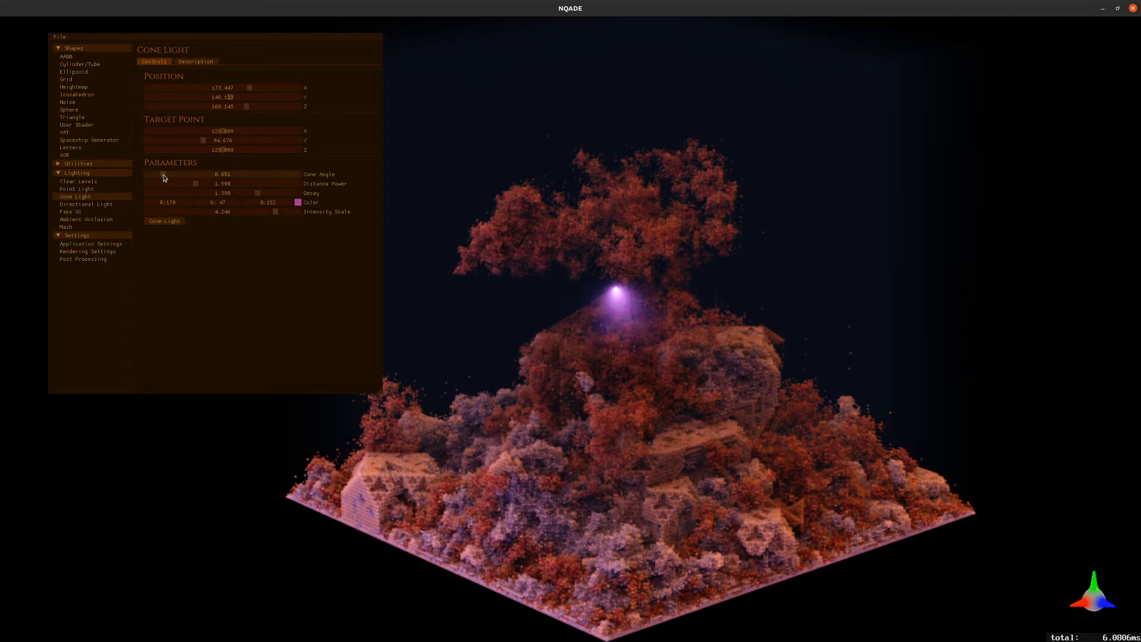
pyautogui.moveTo(164, 176); pyautogui.dragTo(188, 194)
pyautogui.click(175, 221)
# - Apply a second cone light on the tree's opposite side, with its position at about X 82 and Z 85
pyautogui.press('Left')
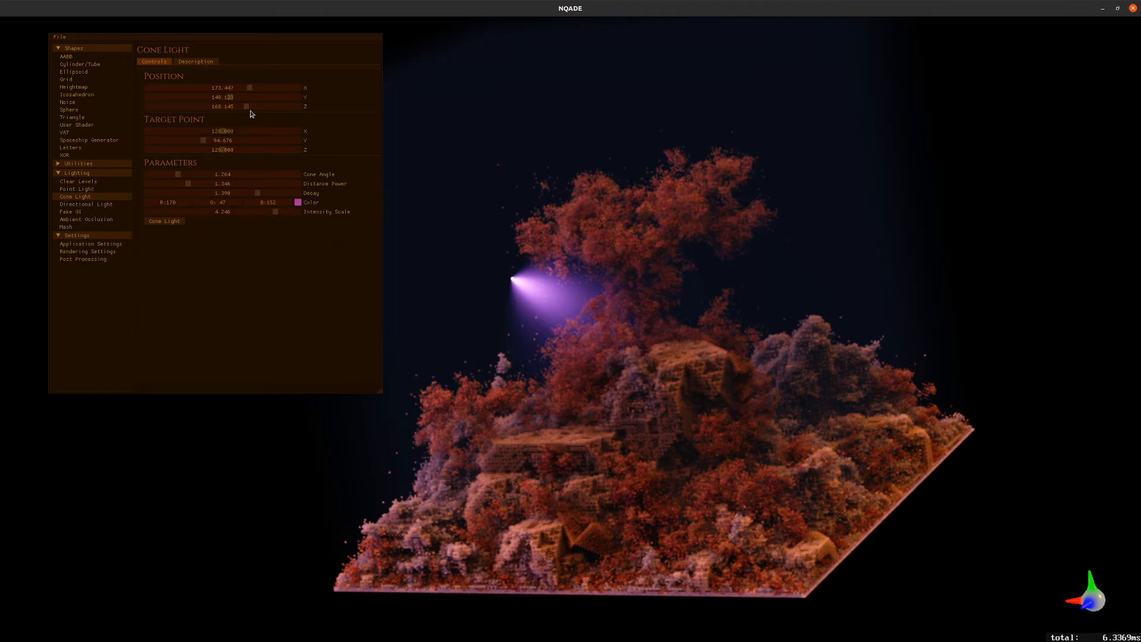
pyautogui.click(197, 106)
pyautogui.click(195, 88)
pyautogui.click(164, 222)
# - Examine the two cone lights around the tree from all sides and at close range
pyautogui.press('w')
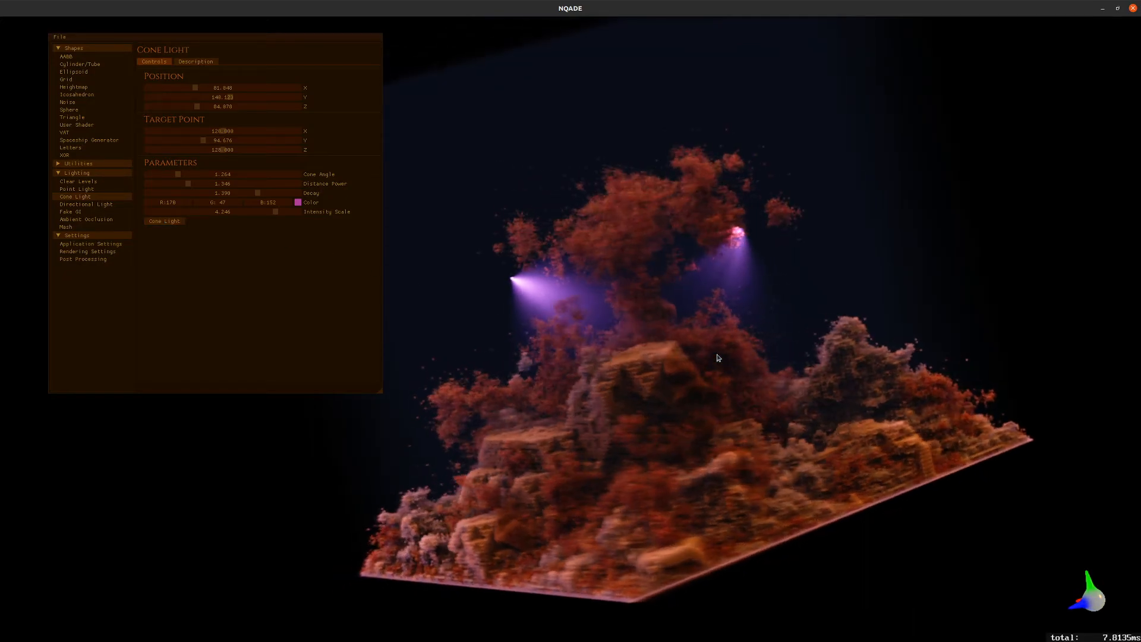
pyautogui.press('q')
pyautogui.press('s')
pyautogui.press('q')
pyautogui.press('e')
pyautogui.press('s')
pyautogui.press('a')
pyautogui.press('w')
pyautogui.press('a')
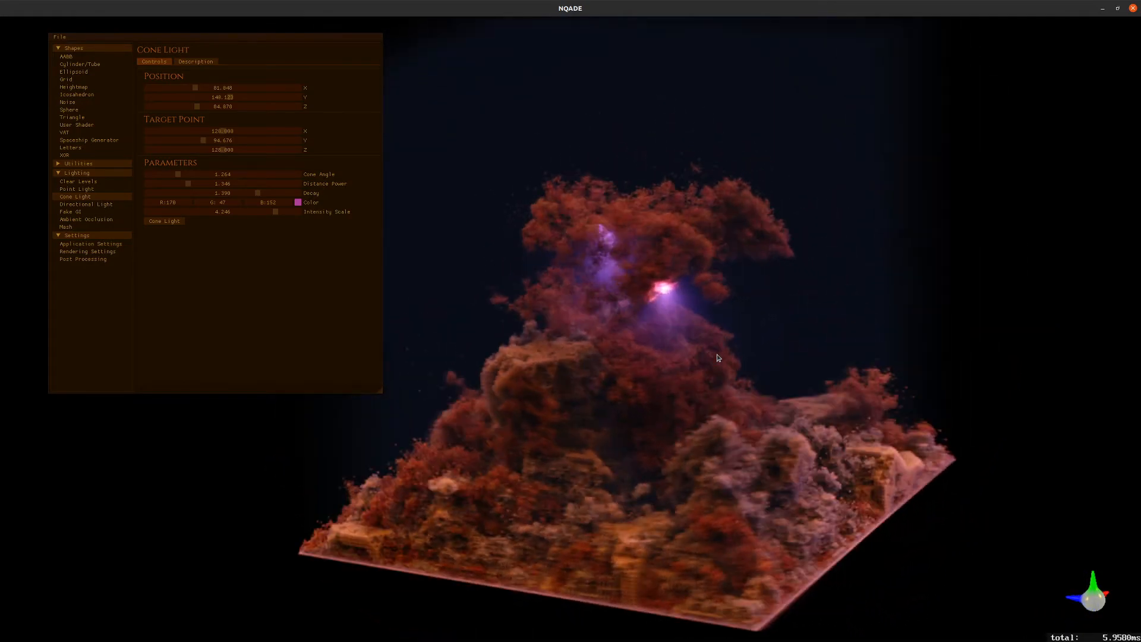
pyautogui.press('d')
pyautogui.press('e')
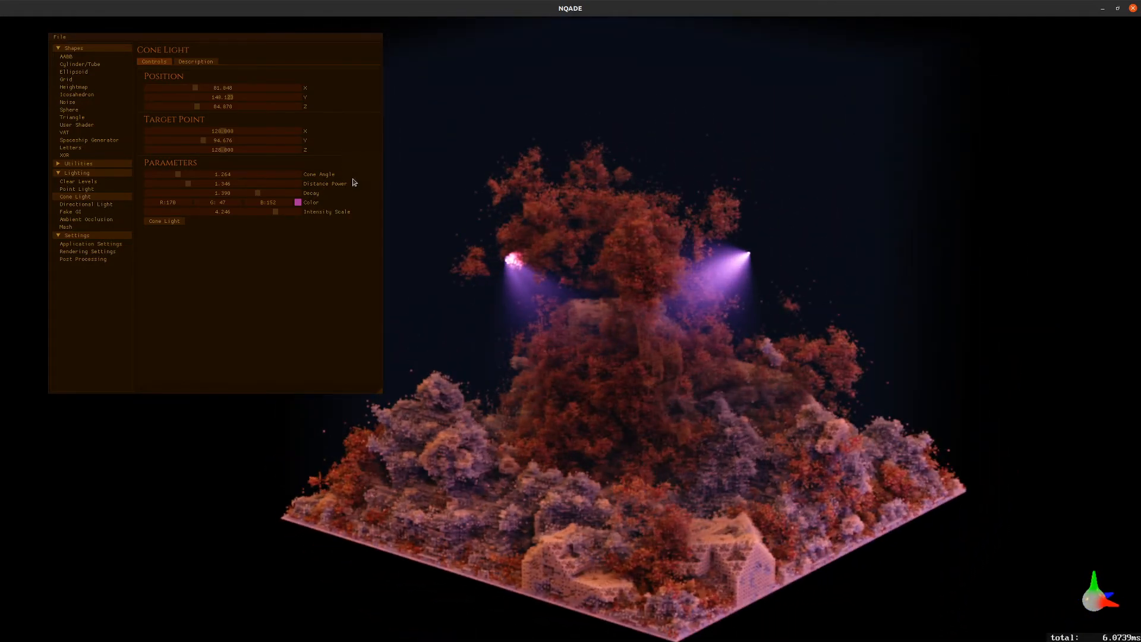
pyautogui.scroll(5, 790, 332)
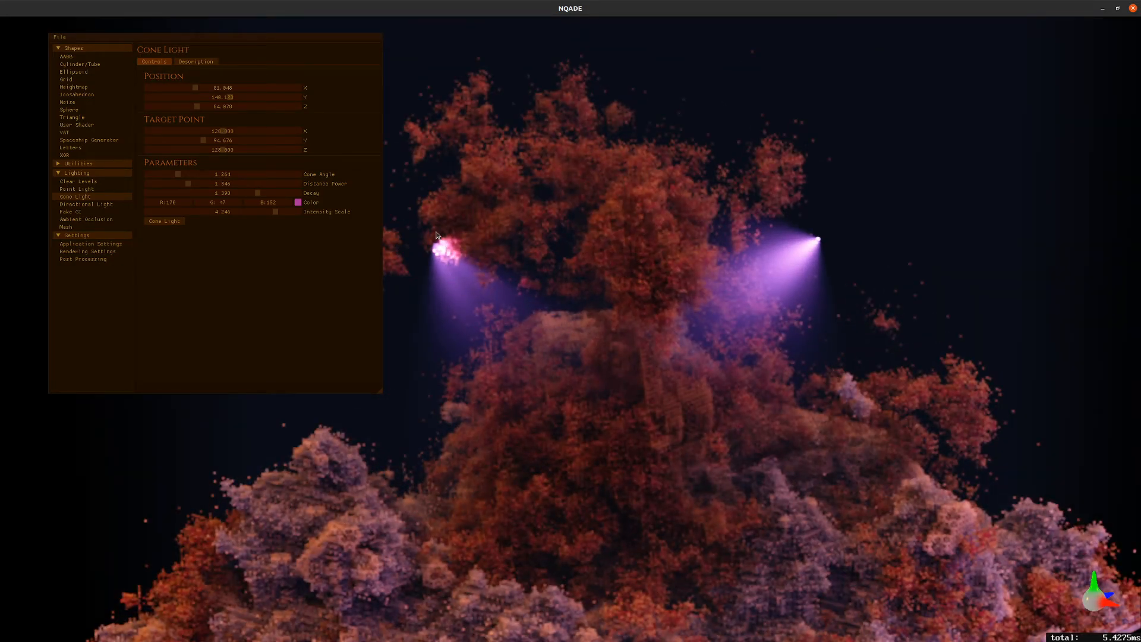
pyautogui.scroll(-5, 623, 410)
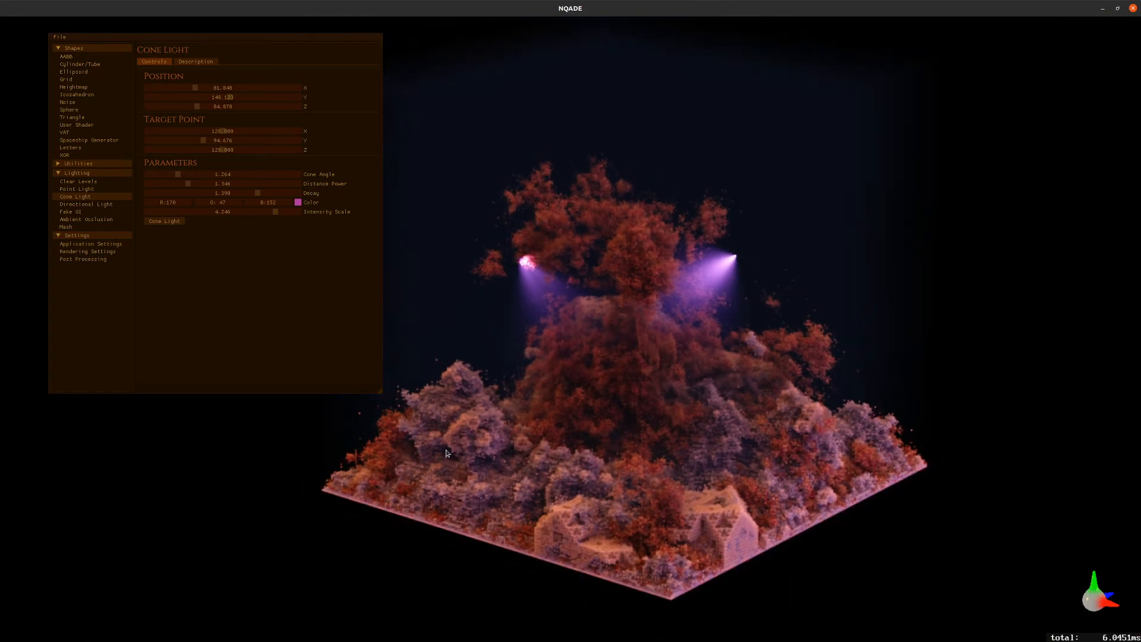
# - Apply the orange point light to the volume with its current position and parameters
pyautogui.click(77, 189)
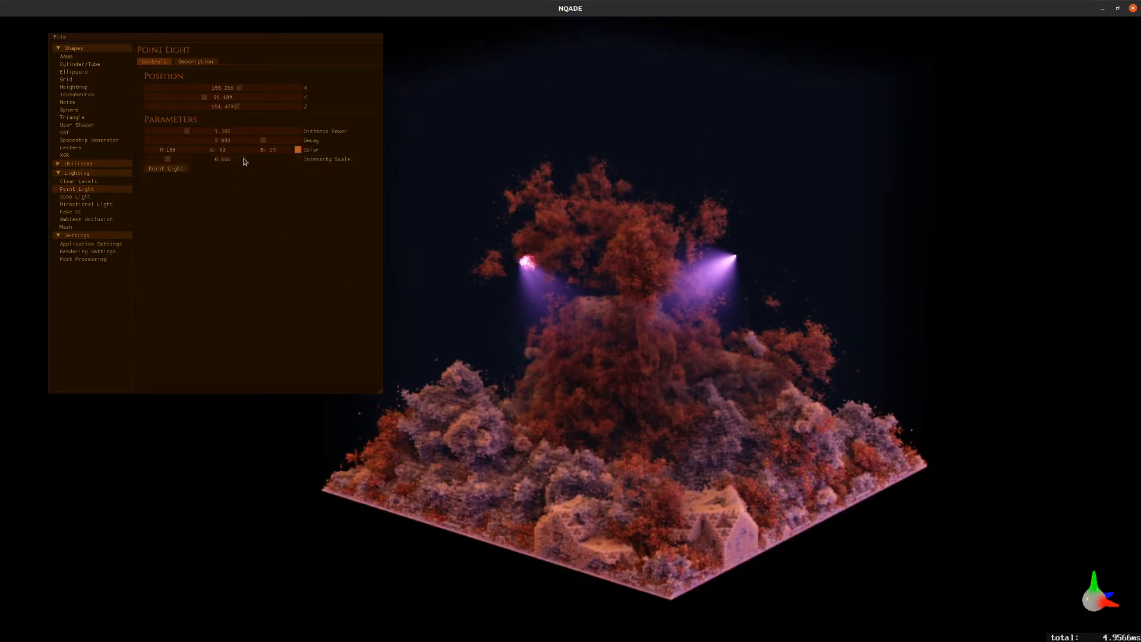
pyautogui.click(161, 168)
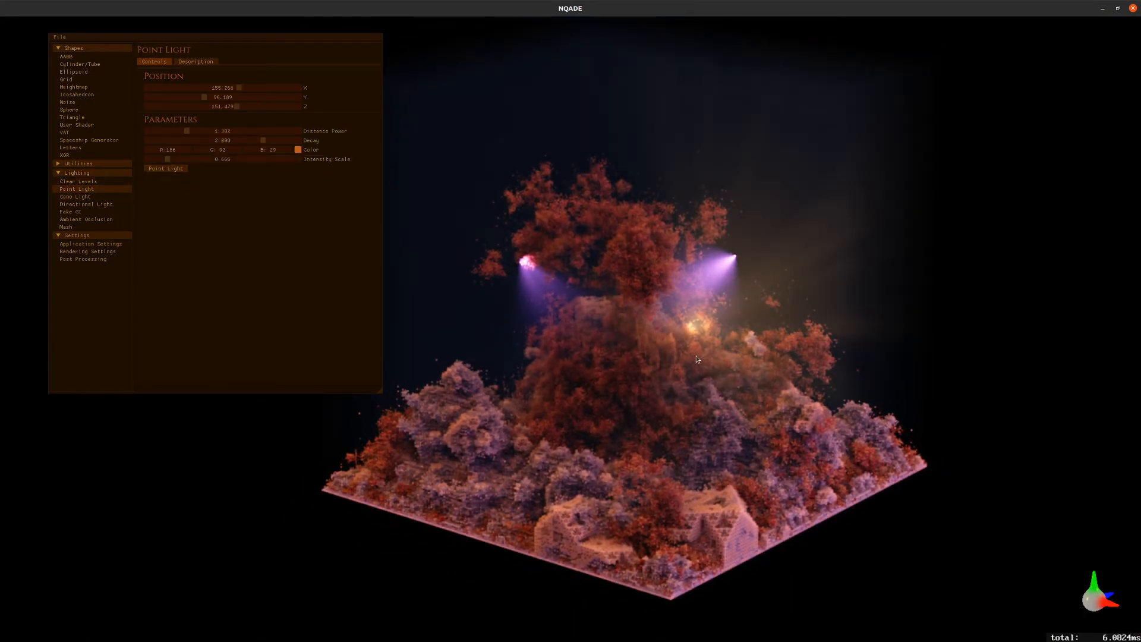
pyautogui.press('Left')
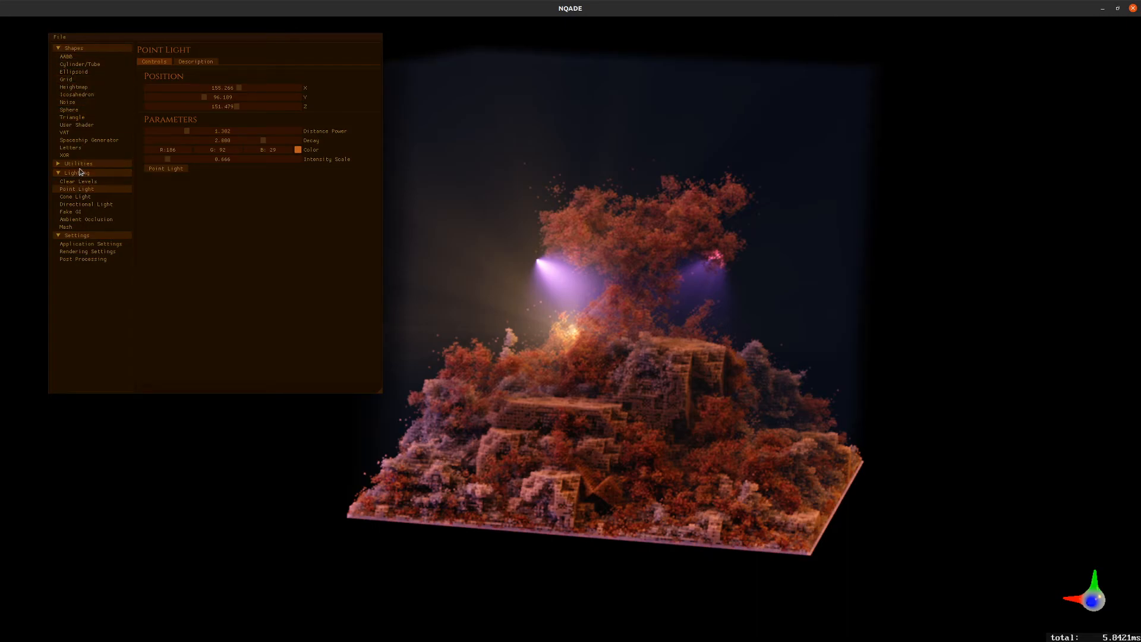
# - Adjust the gamma and color temperature in the post-processing settings and browse the tonemapping modes
pyautogui.click(91, 259)
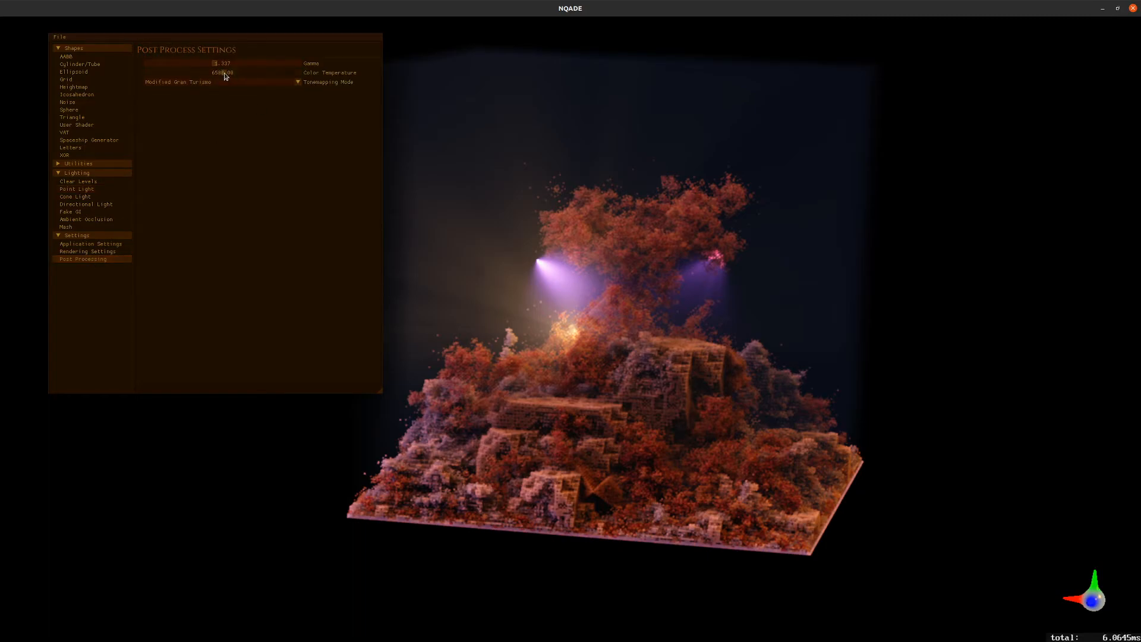
pyautogui.moveTo(196, 61); pyautogui.dragTo(223, 72)
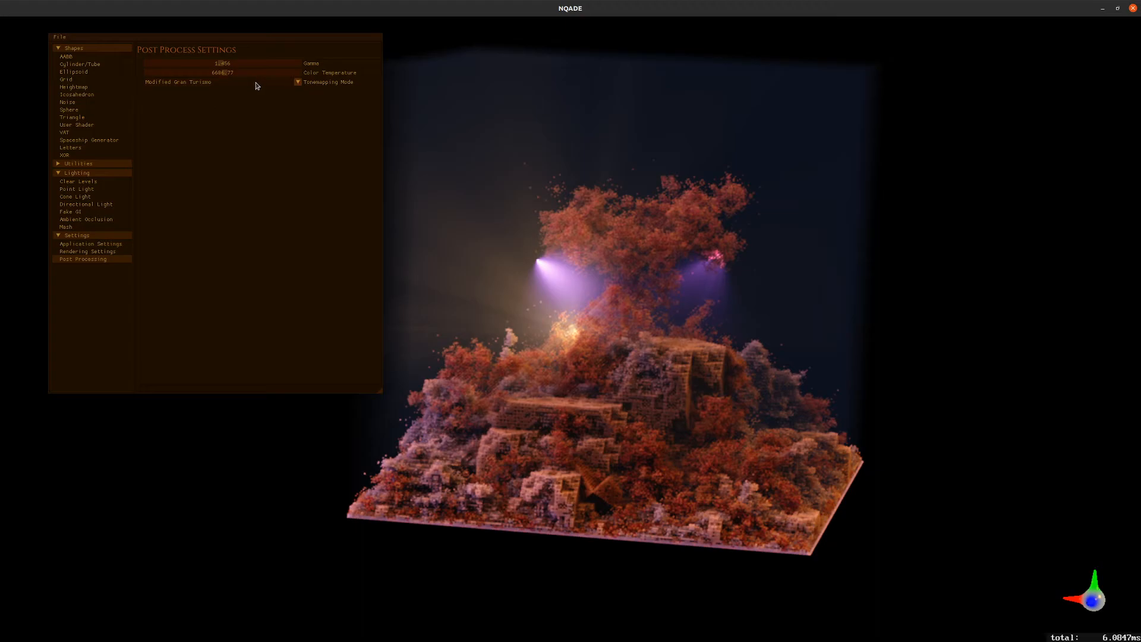
pyautogui.click(256, 83)
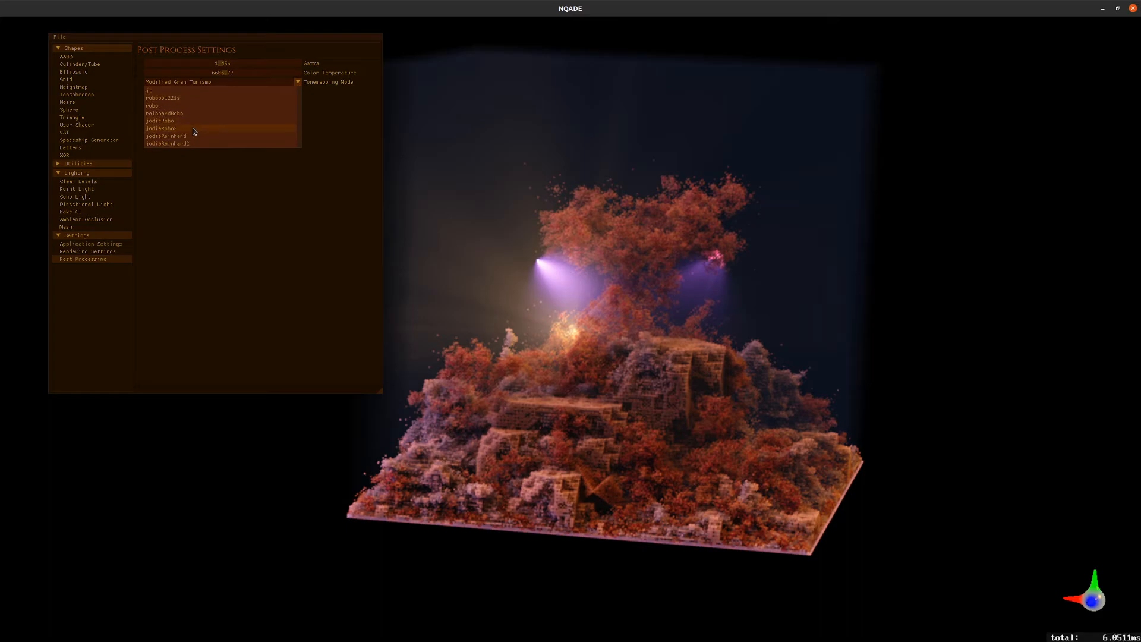
pyautogui.click(196, 136)
# - In the rendering settings, sweep the alpha correction power down to 0 and back up to about 2
pyautogui.click(86, 251)
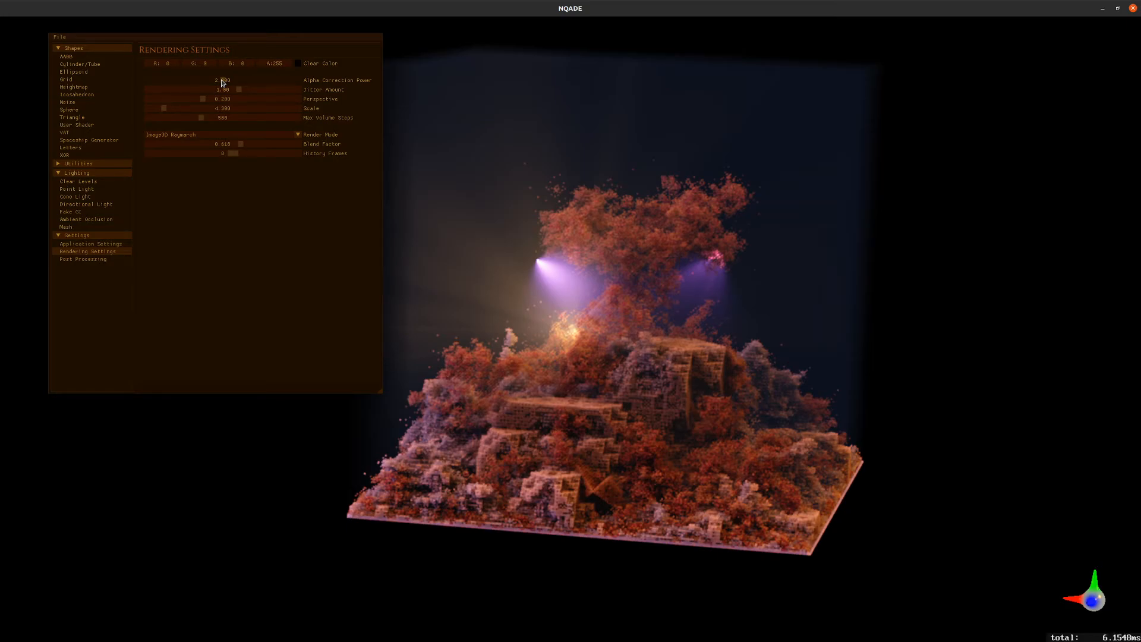
pyautogui.moveTo(222, 83); pyautogui.dragTo(130, 133)
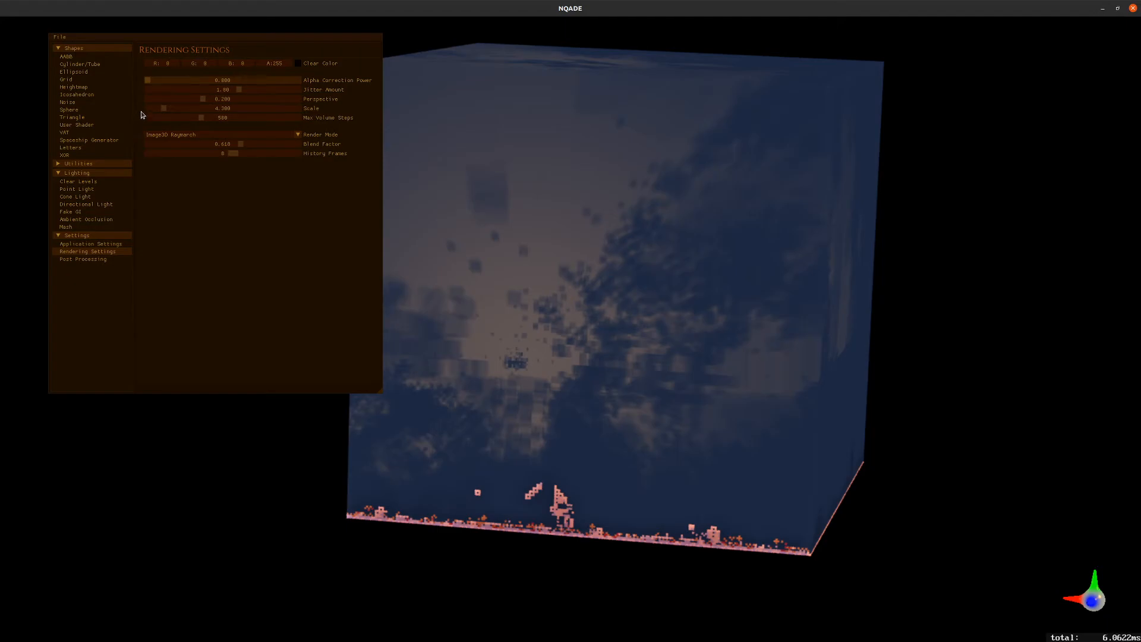
pyautogui.click(151, 79)
pyautogui.moveTo(151, 79); pyautogui.dragTo(222, 89)
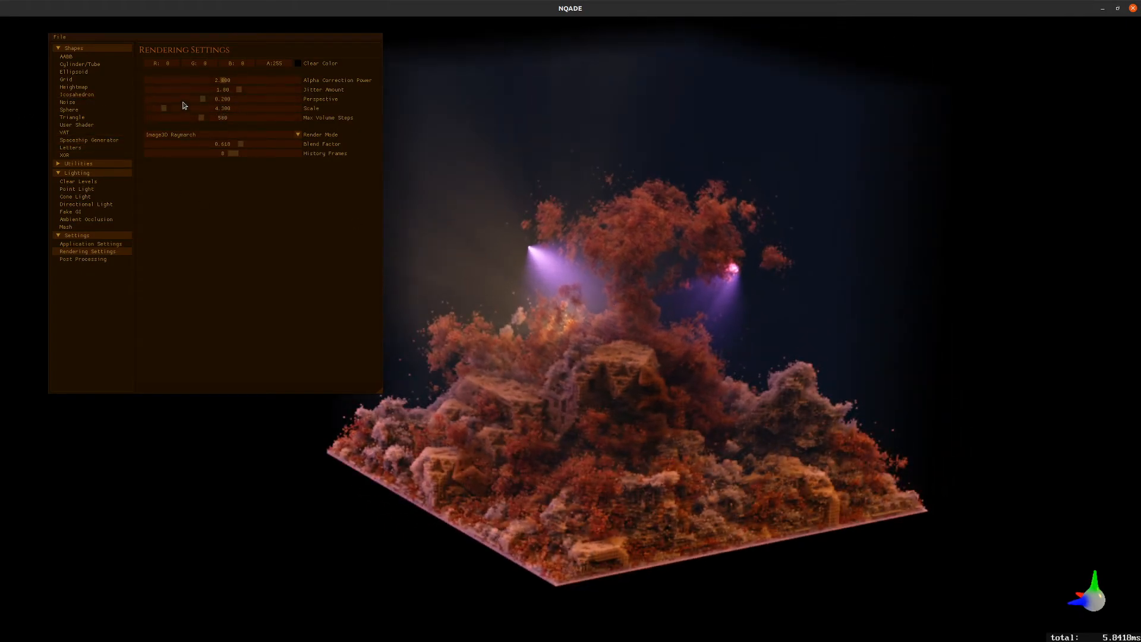
# - Raise the jitter amount to its maximum and return it to about 1.9
pyautogui.moveTo(236, 89); pyautogui.dragTo(300, 90)
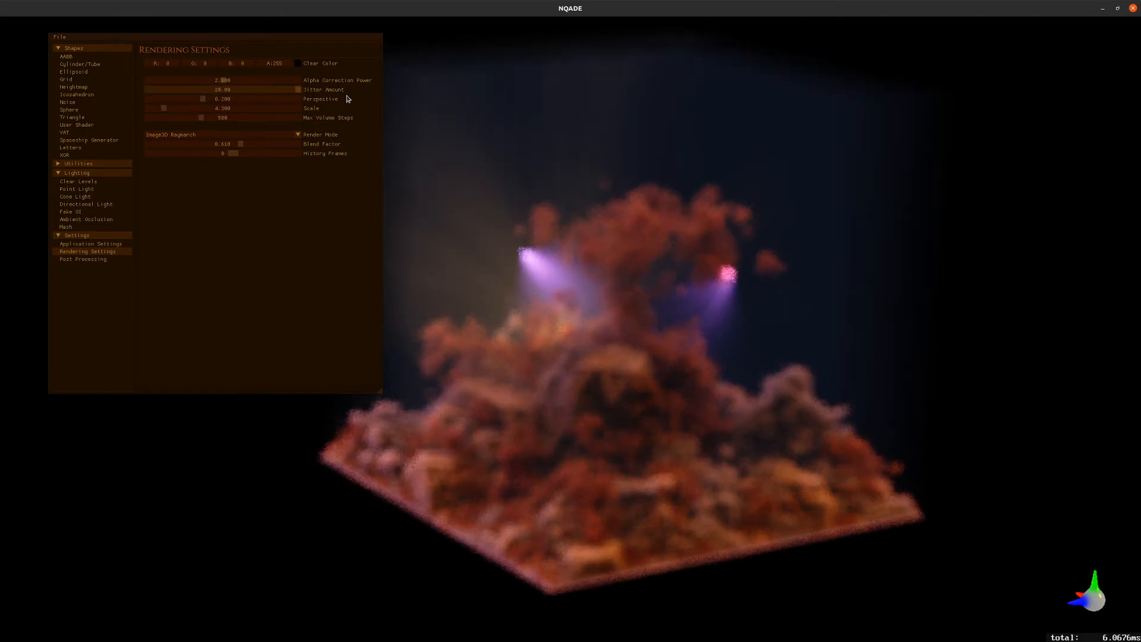
pyautogui.moveTo(297, 90); pyautogui.dragTo(534, 138)
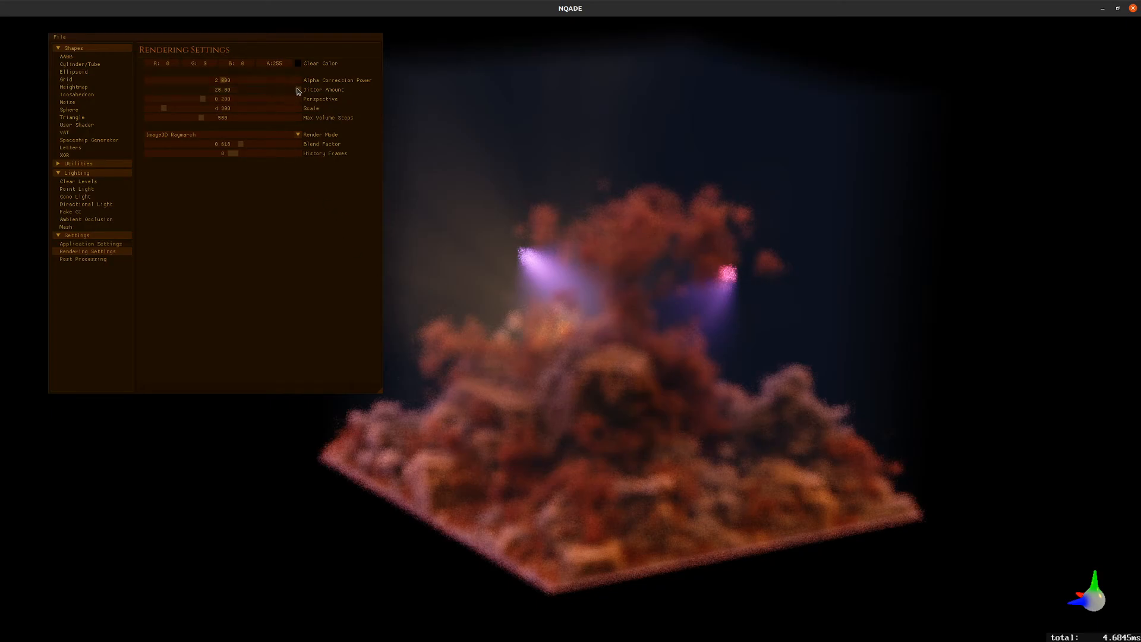
pyautogui.moveTo(295, 90); pyautogui.dragTo(237, 89)
pyautogui.moveTo(238, 159)
pyautogui.mouseDown()
pyautogui.moveTo(230, 168)
pyautogui.moveTo(238, 138)
pyautogui.mouseUp()
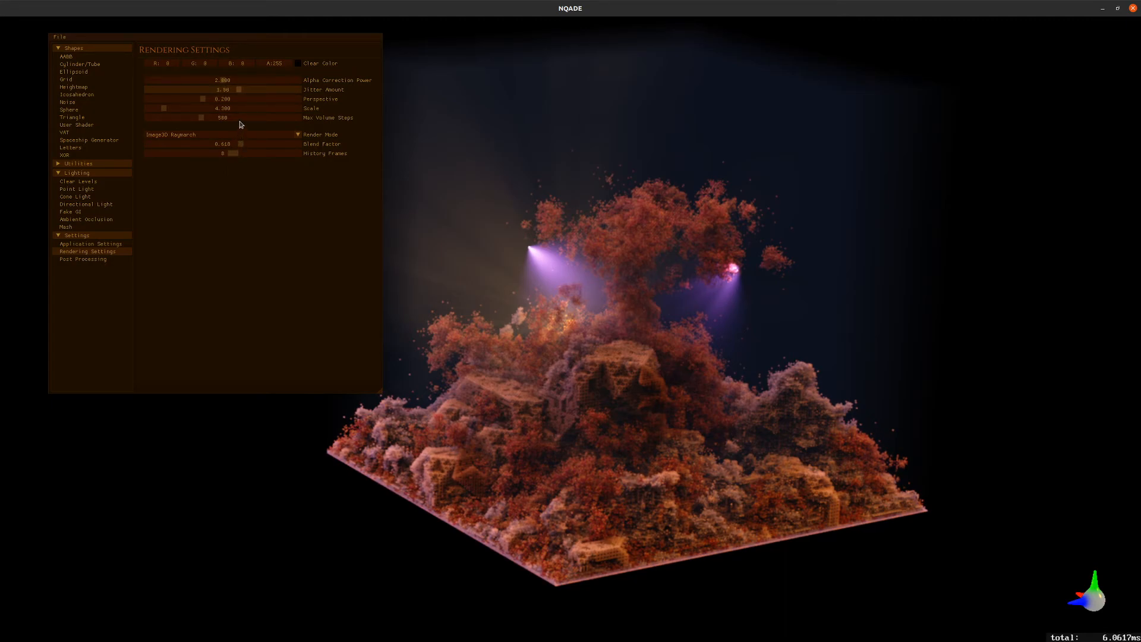
pyautogui.moveTo(240, 125); pyautogui.dragTo(240, 122)
# - Push the jitter amount to its maximum again and view the blurred volume from another angle
pyautogui.moveTo(238, 91); pyautogui.dragTo(365, 105)
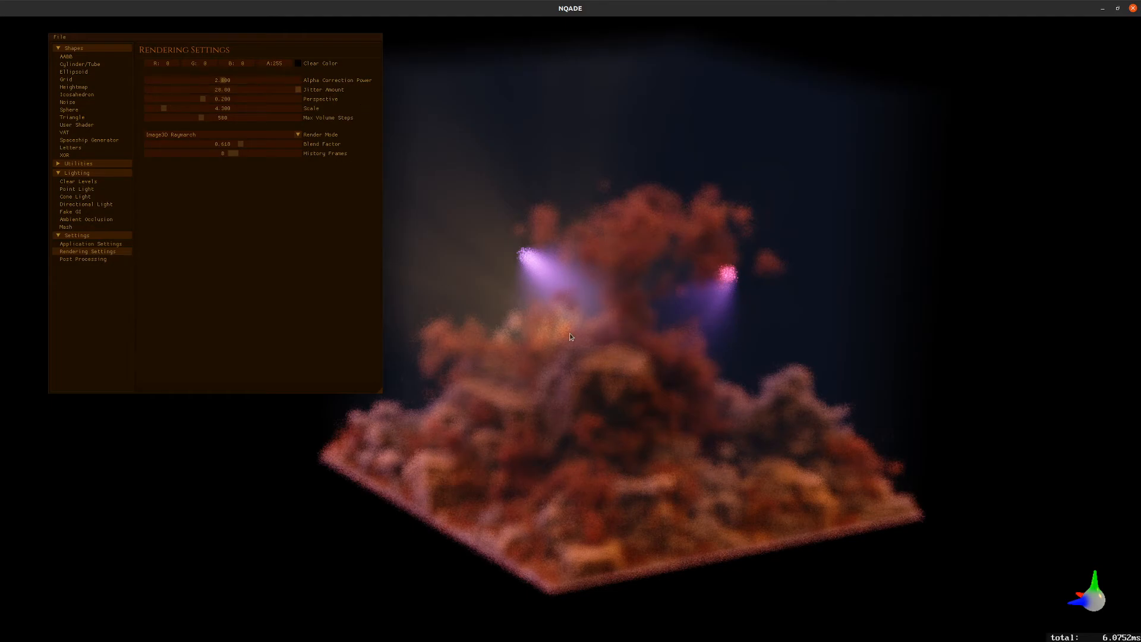
pyautogui.press('Left')
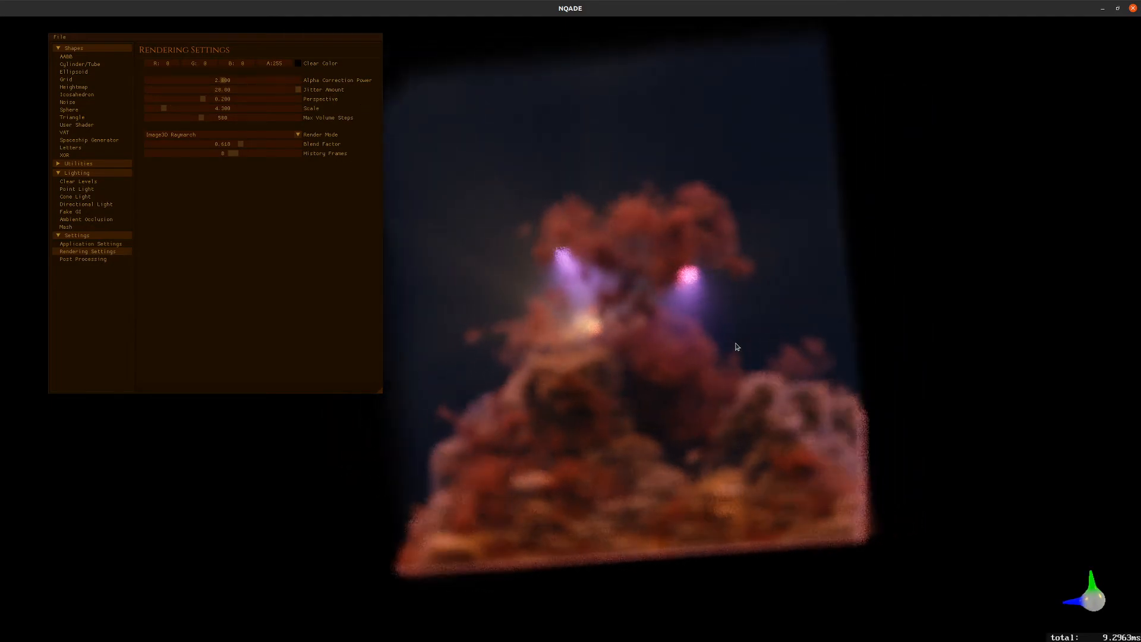
# - Inspect the blurred volume from several sides and set the jitter amount back to about 1.87
pyautogui.press('Left')
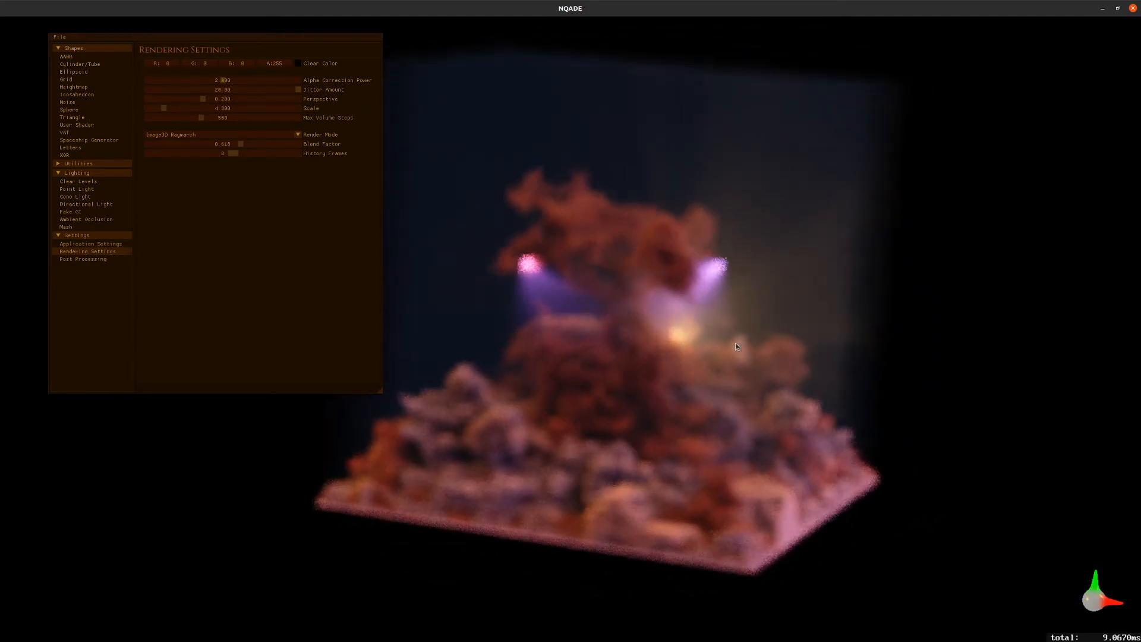
pyautogui.press('Left')
pyautogui.press('Up')
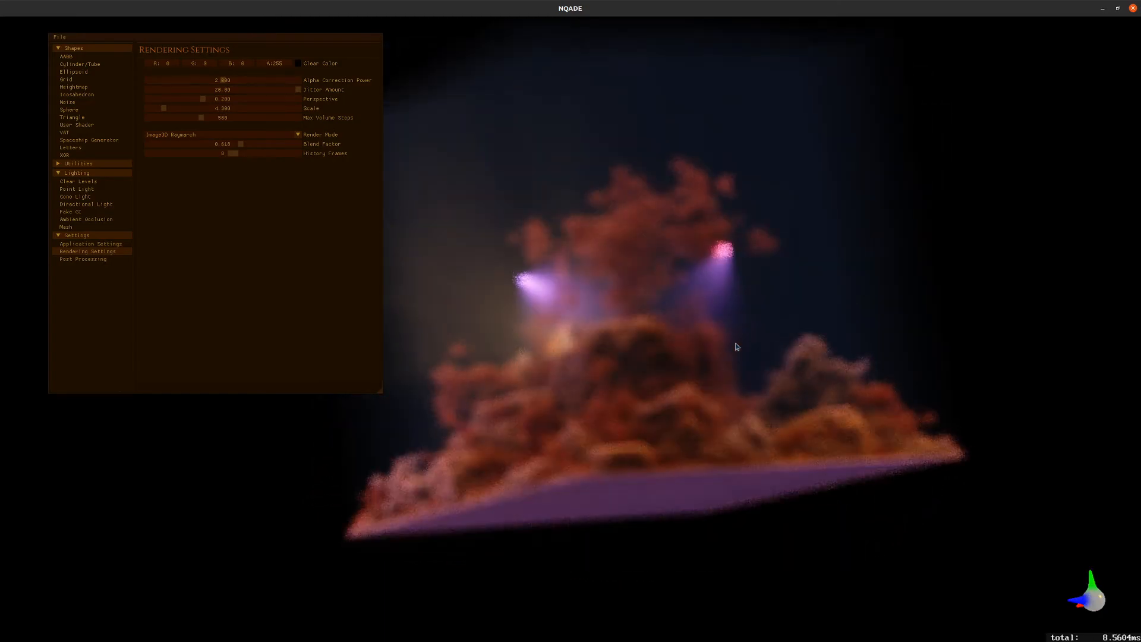
pyautogui.press('Down')
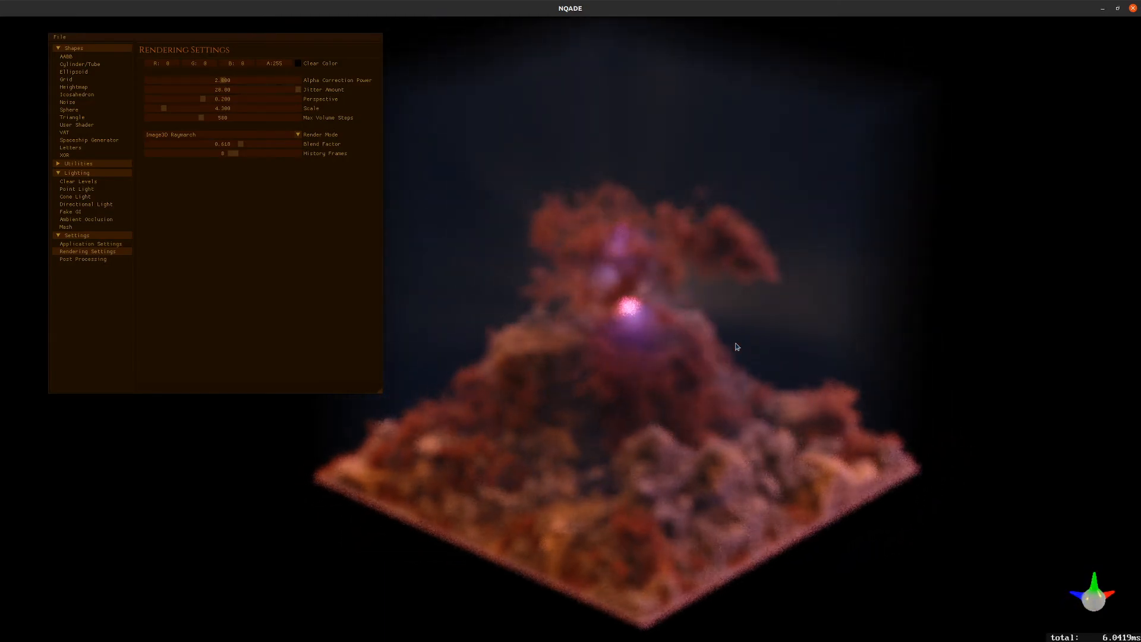
pyautogui.click(237, 89)
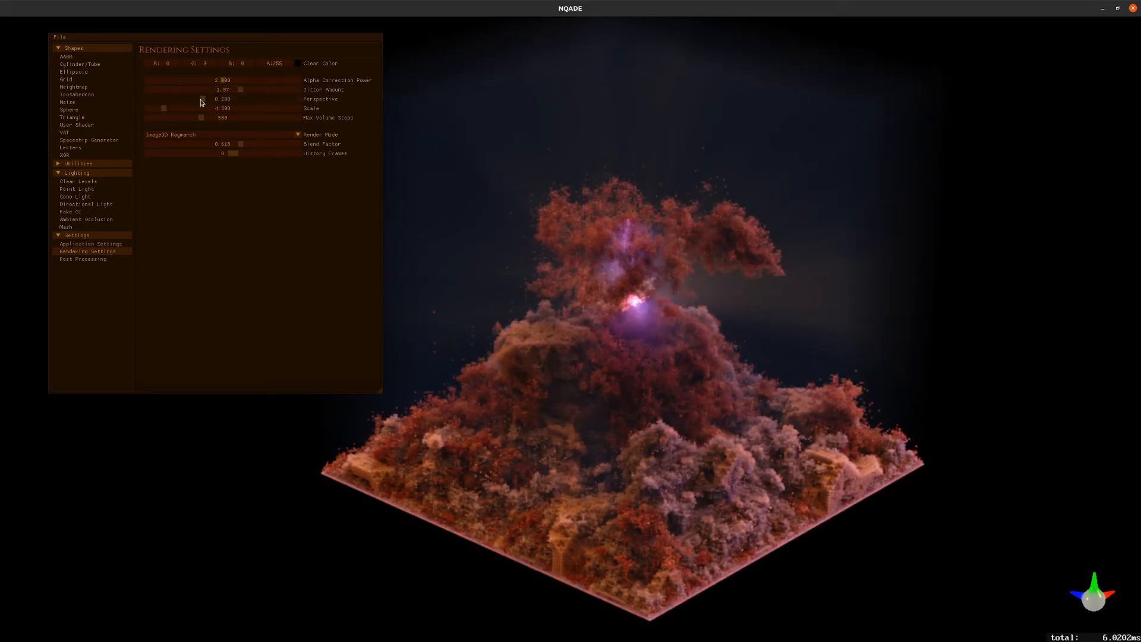
# - Raise the perspective to its maximum of 4.000, reduce the scale to about 1.3, and examine the distorted volume from several sides
pyautogui.moveTo(202, 100); pyautogui.dragTo(316, 112)
pyautogui.scroll(3, 657, 347)
pyautogui.scroll(8, 657, 350)
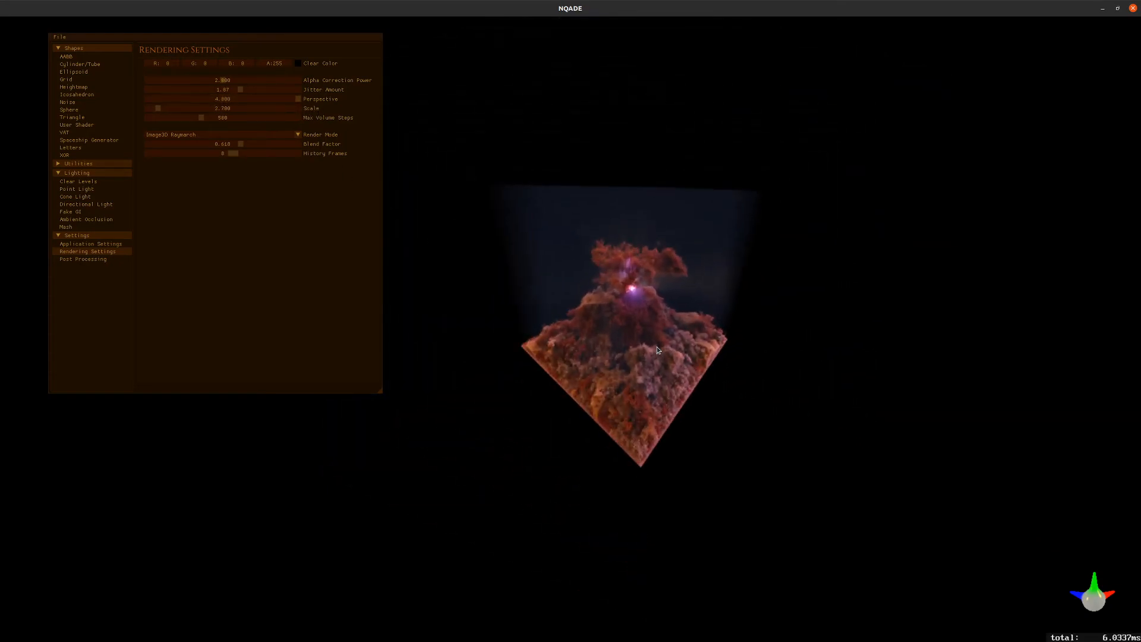
pyautogui.press('Left')
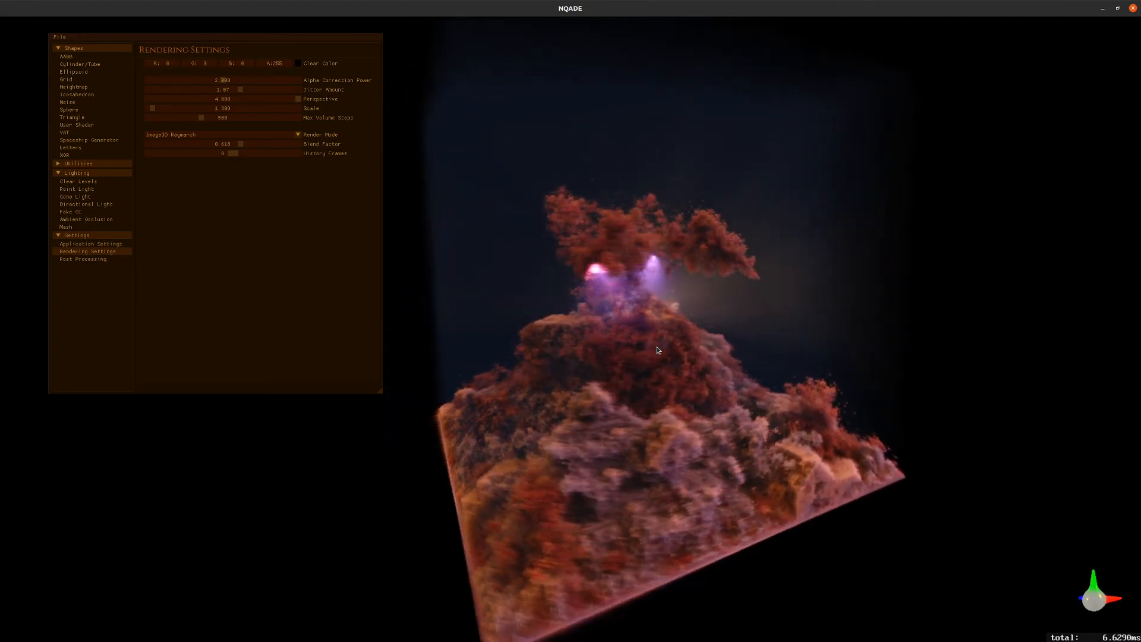
pyautogui.press('Left')
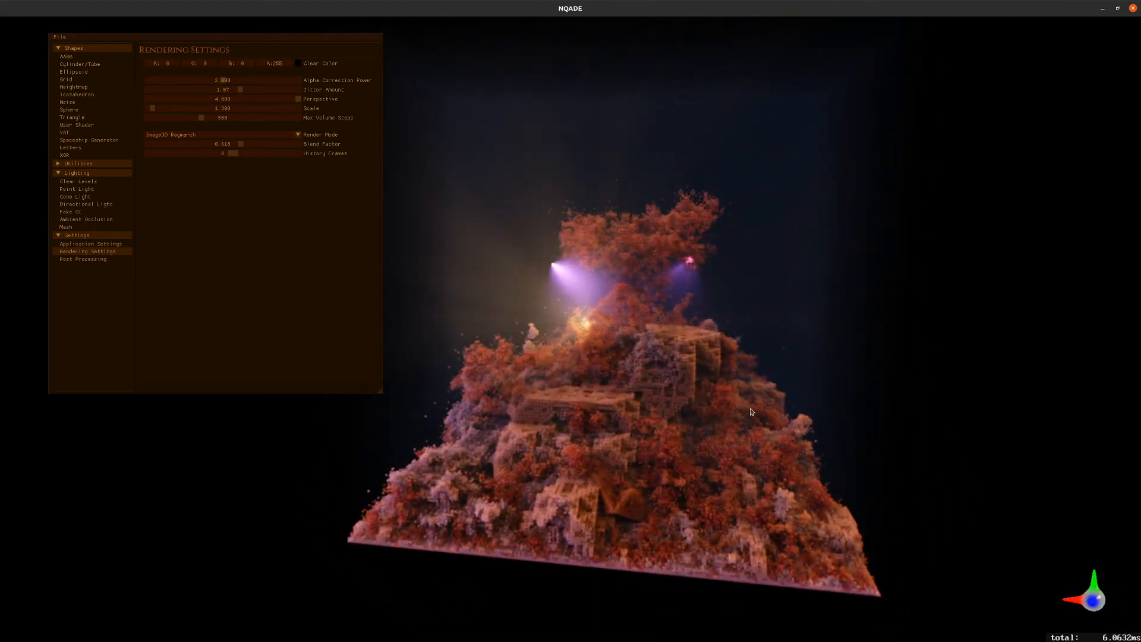
pyautogui.press('Left')
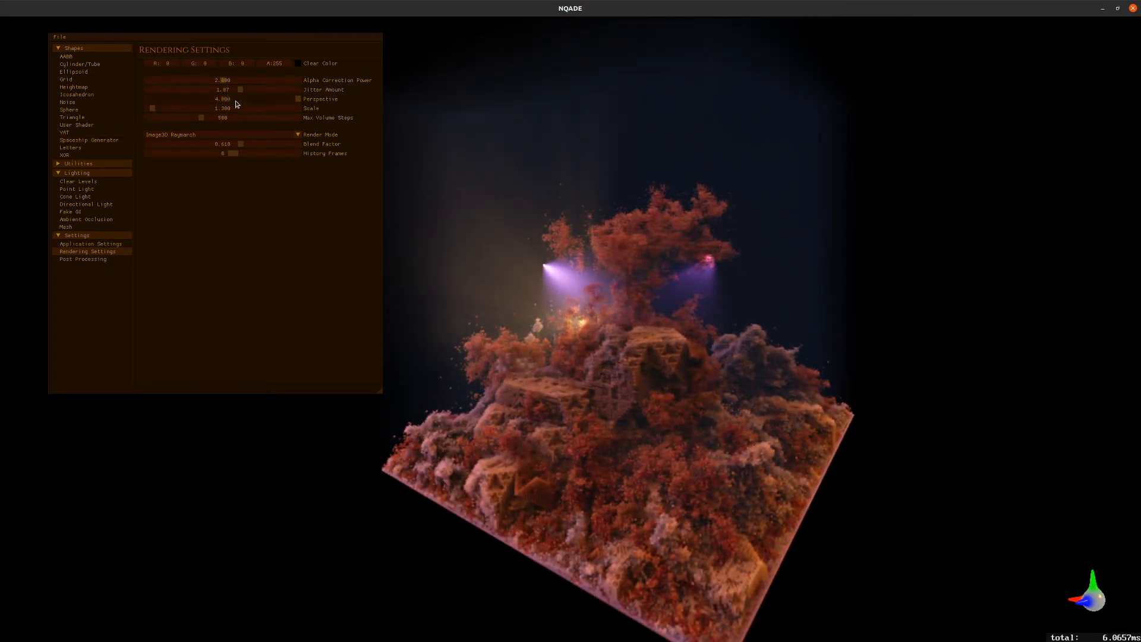
# - Set the perspective to about -0.61 and the scale to about 6.6, and examine the tree and its lights
pyautogui.moveTo(295, 100); pyautogui.dragTo(181, 141)
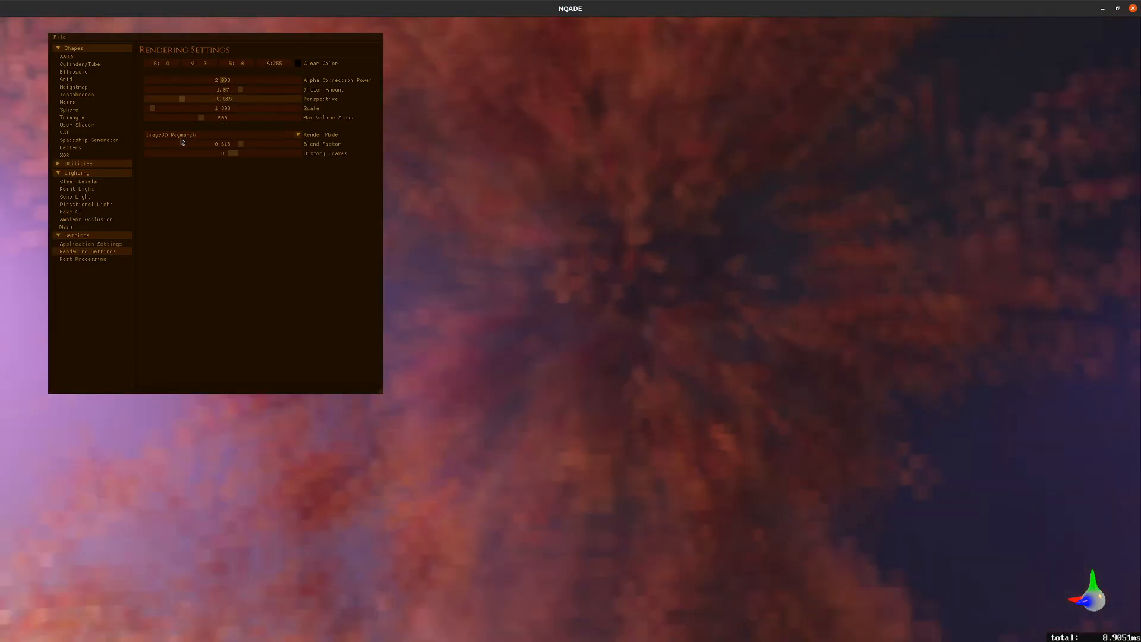
pyautogui.scroll(-10, 596, 293)
pyautogui.scroll(-8, 596, 295)
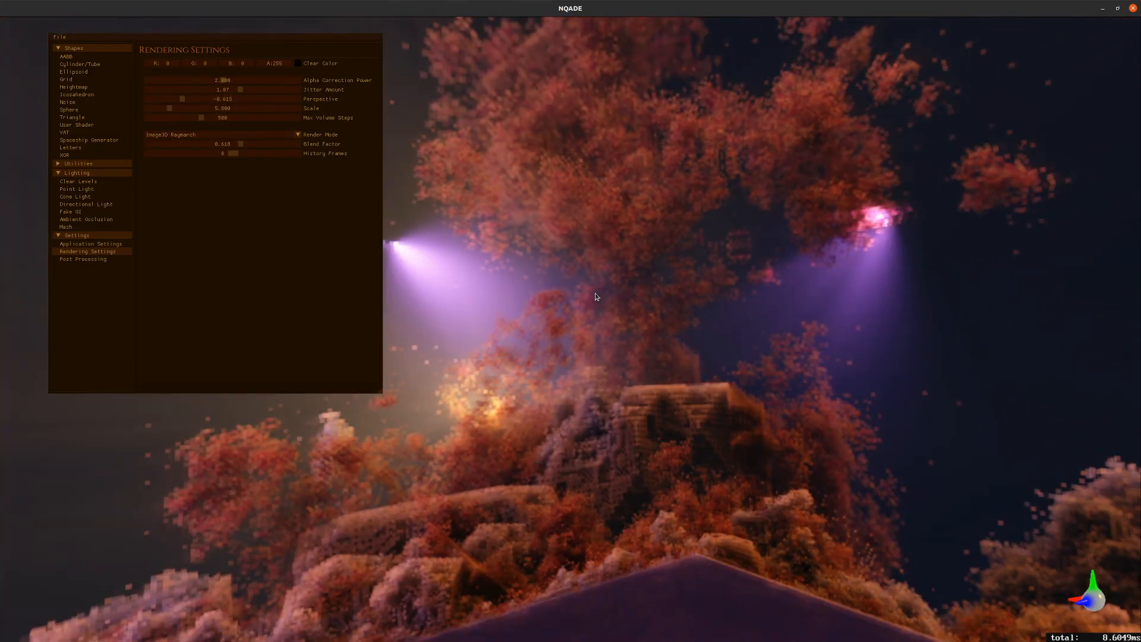
pyautogui.press('w')
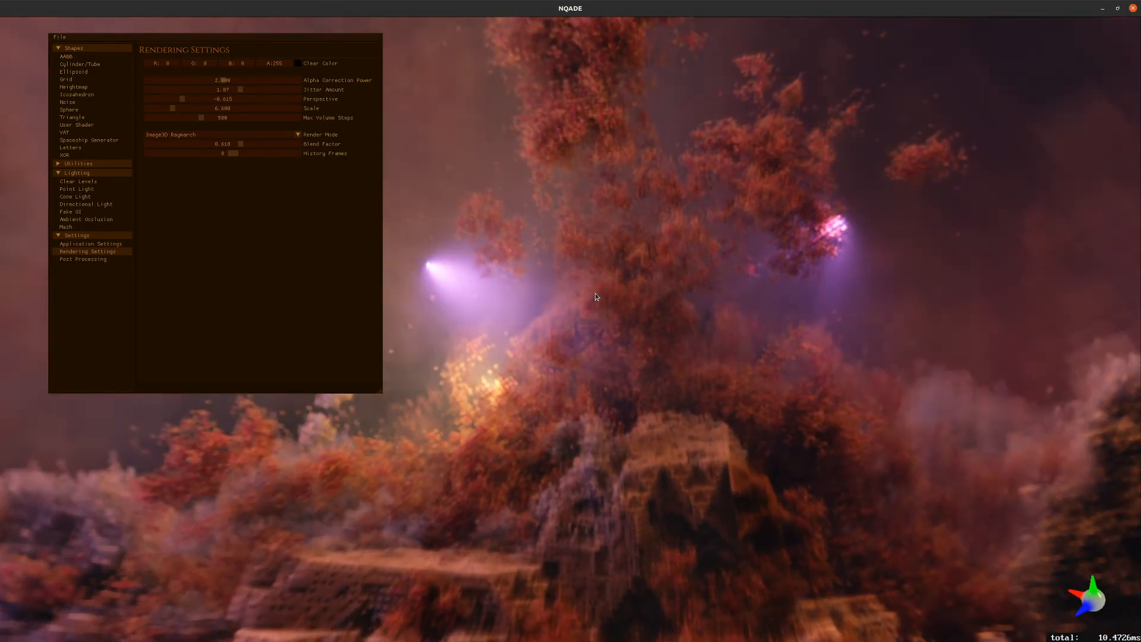
pyautogui.press('a')
pyautogui.press('d')
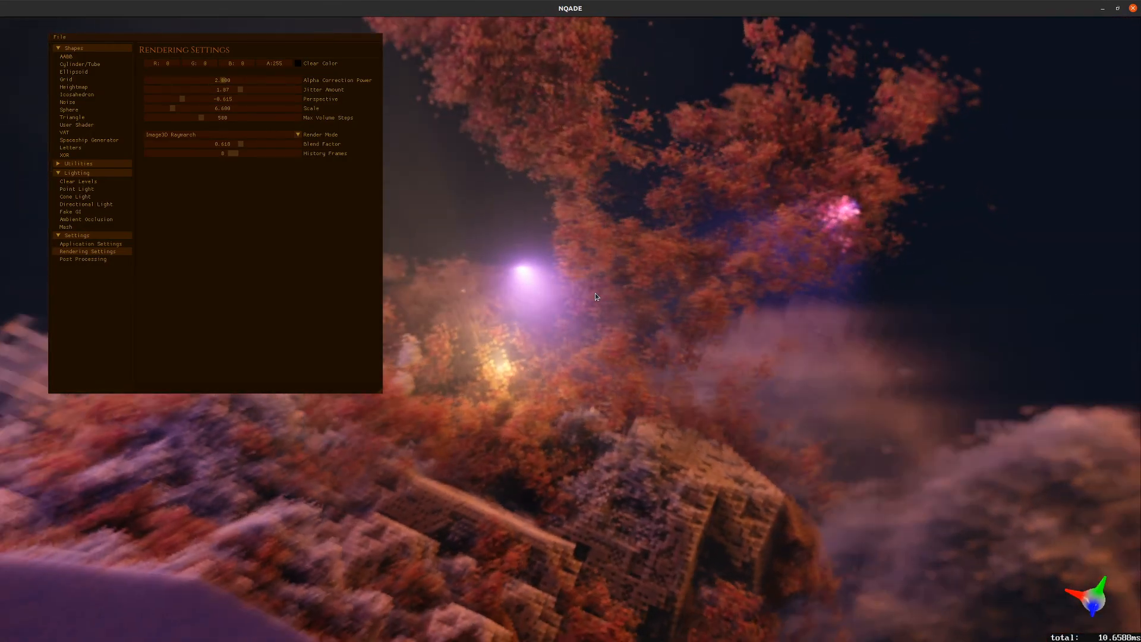
pyautogui.press('q')
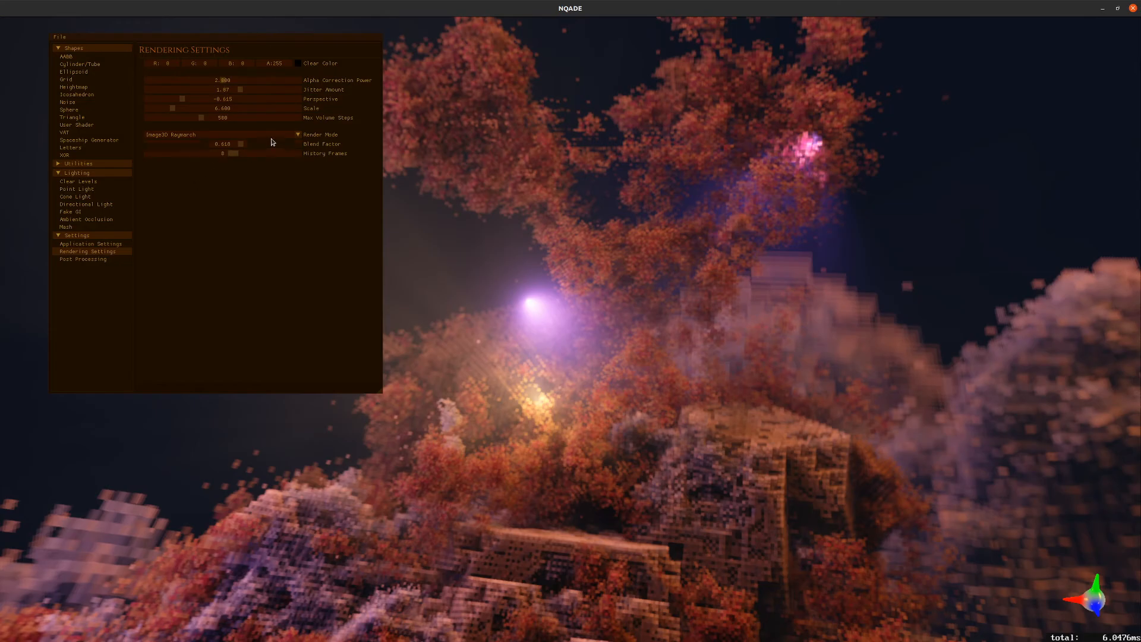
# - Raise the max volume steps to just over 700 and the scale to about 9.4, and check the volume from nearby angles
pyautogui.click(225, 117)
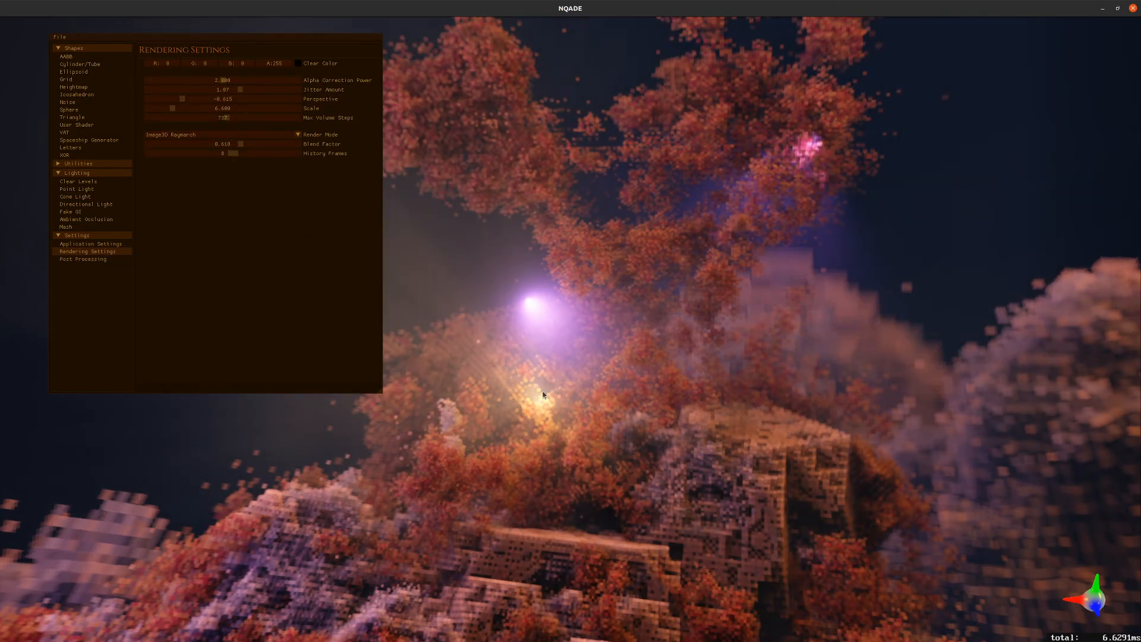
pyautogui.scroll(-14, 555, 409)
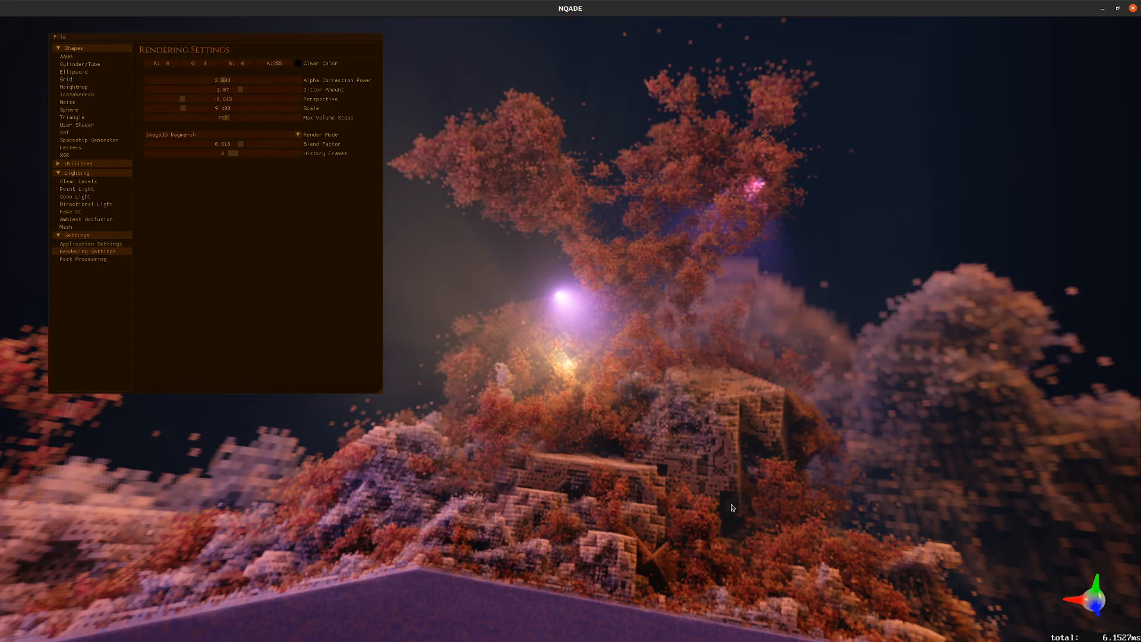
pyautogui.press('Up')
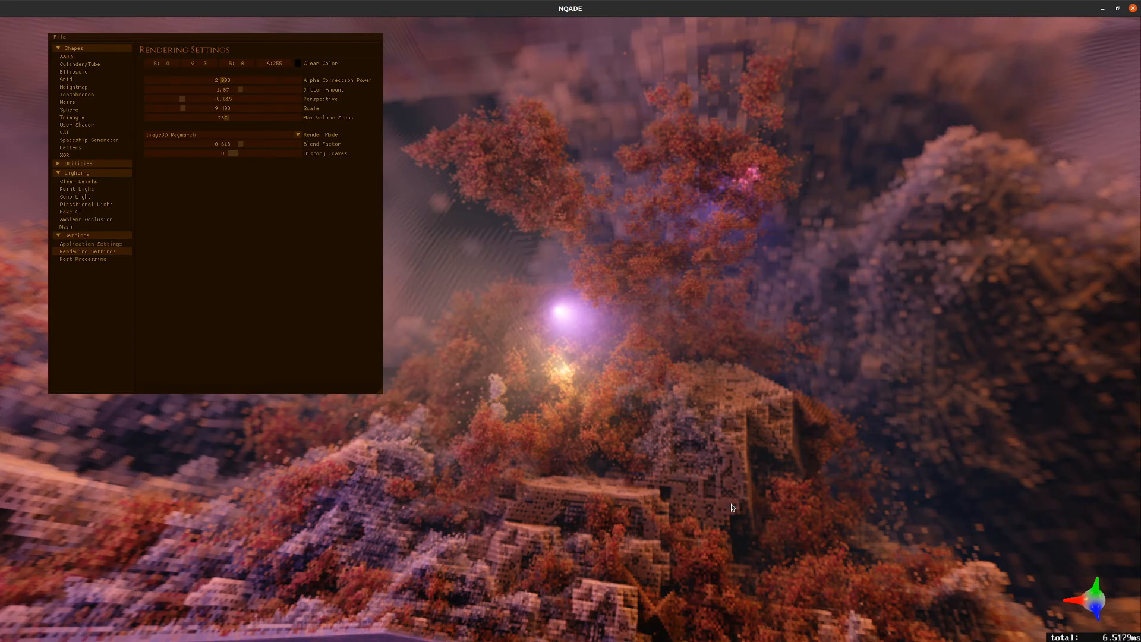
pyautogui.press('Right')
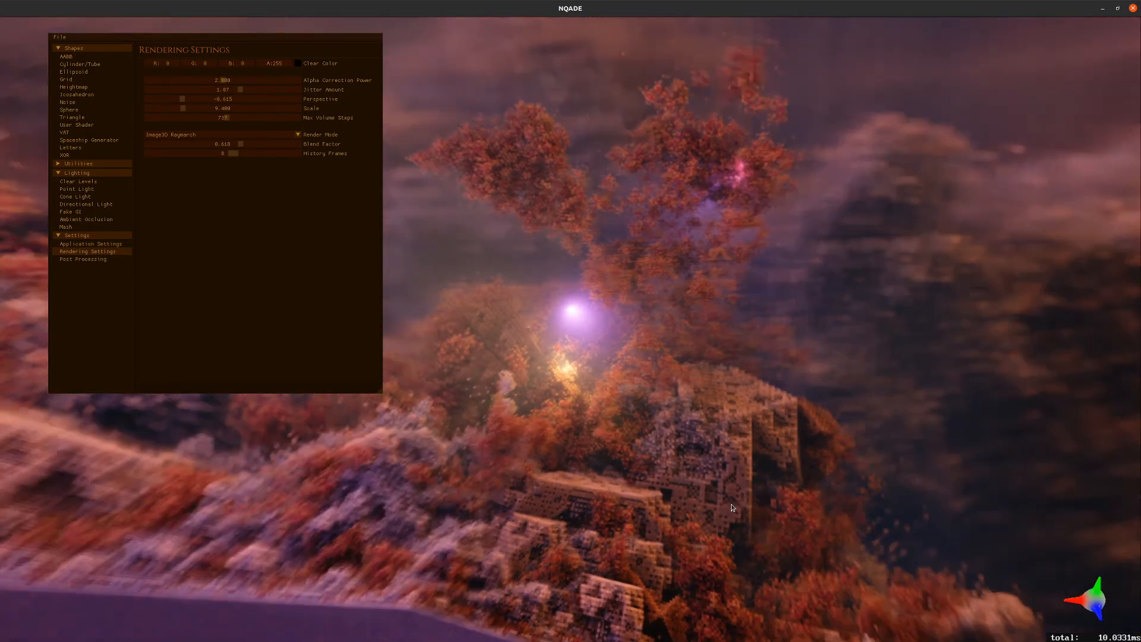
pyautogui.press('Left')
pyautogui.press('Left')
pyautogui.press('Right')
pyautogui.press('Right')
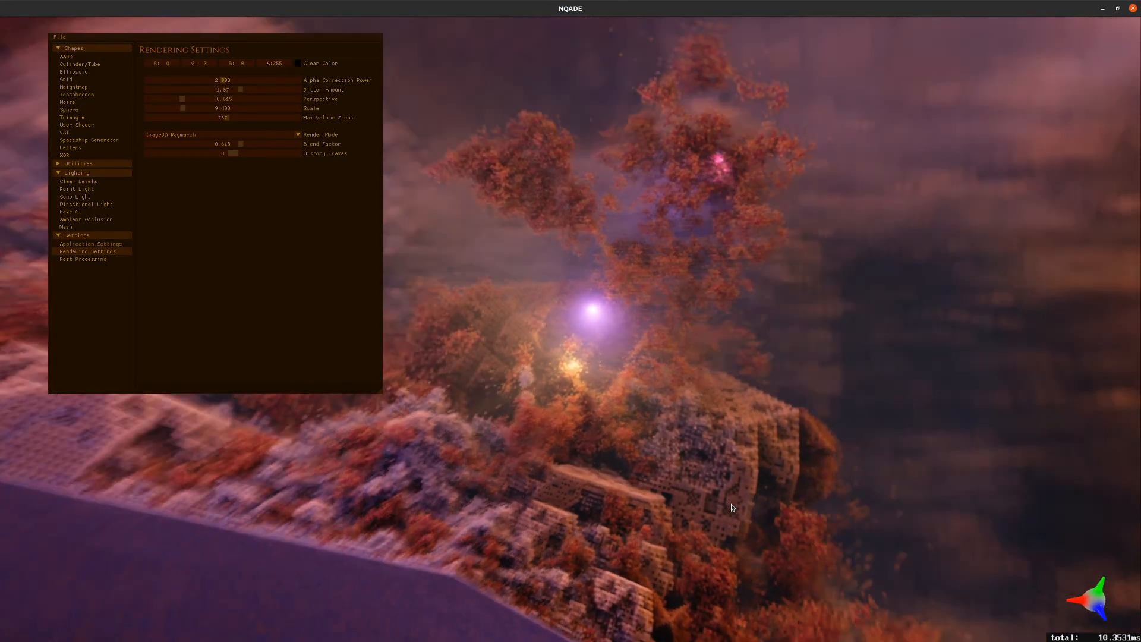
pyautogui.press('Left')
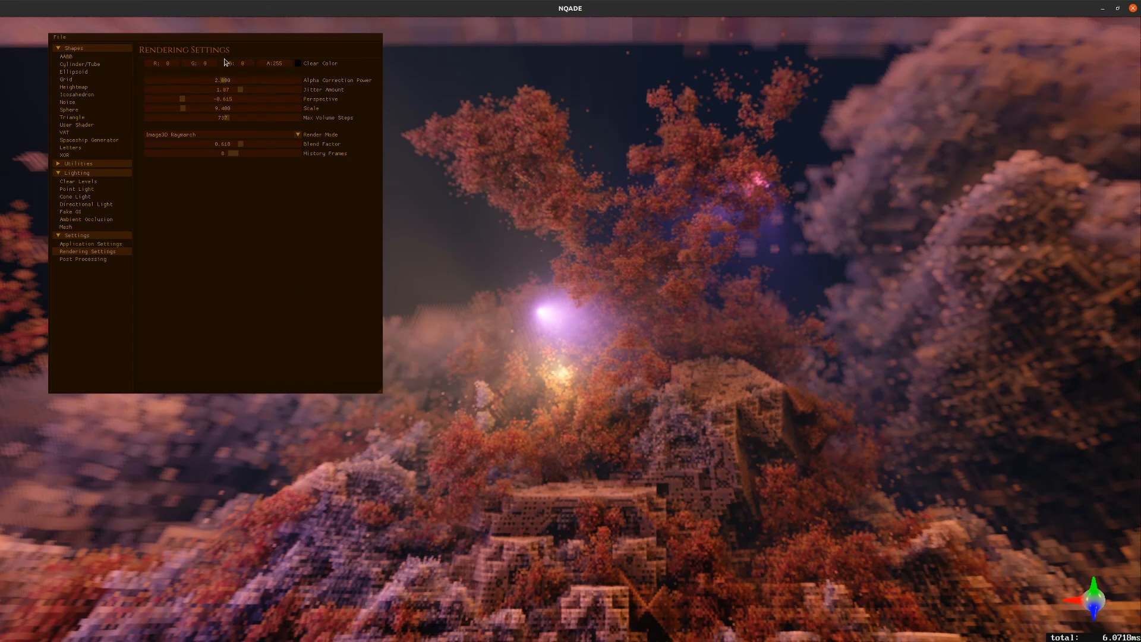
# - Set the perspective to about -0.58 and view the whole volume from all around
pyautogui.moveTo(182, 98)
pyautogui.mouseDown()
pyautogui.moveTo(174, 109)
pyautogui.moveTo(179, 99)
pyautogui.mouseUp()
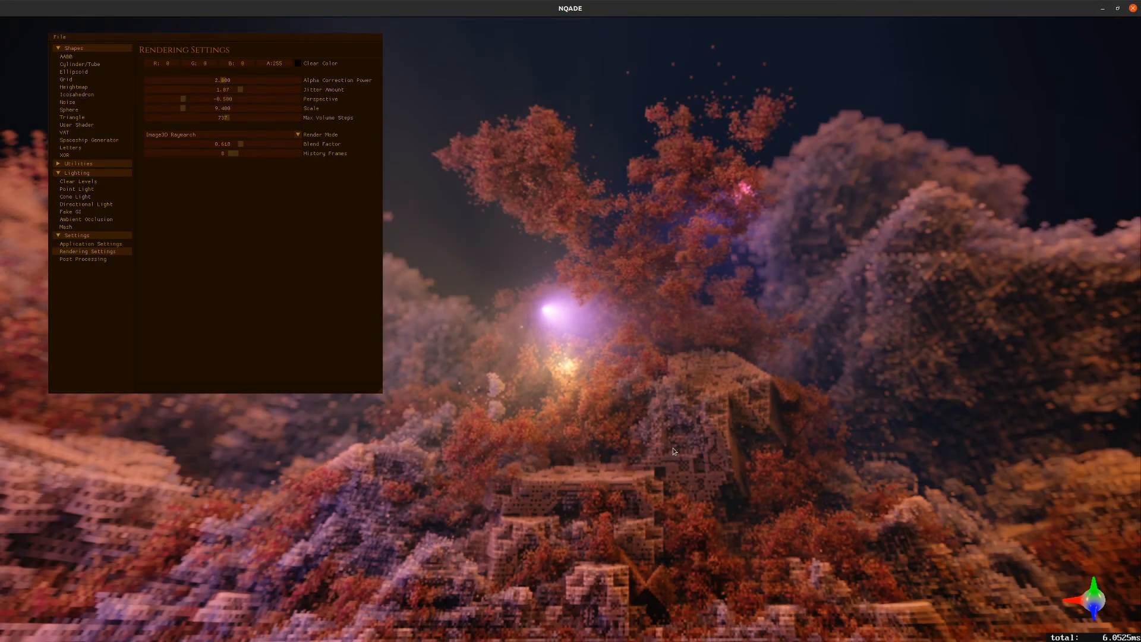
pyautogui.press('Left')
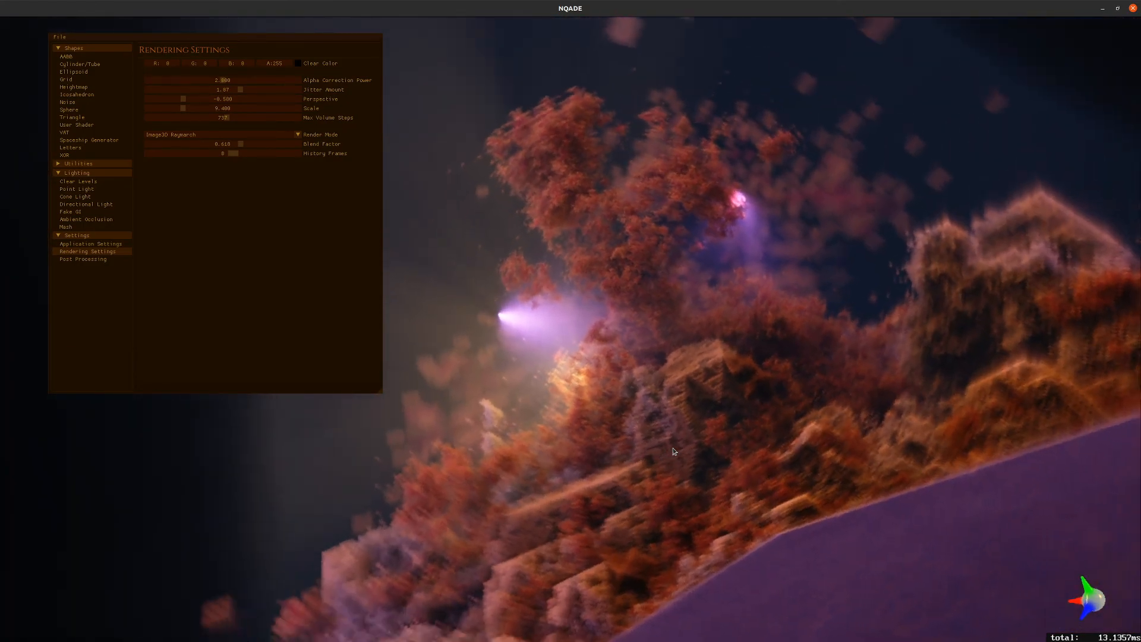
pyautogui.press('pagedown')
pyautogui.press('Left')
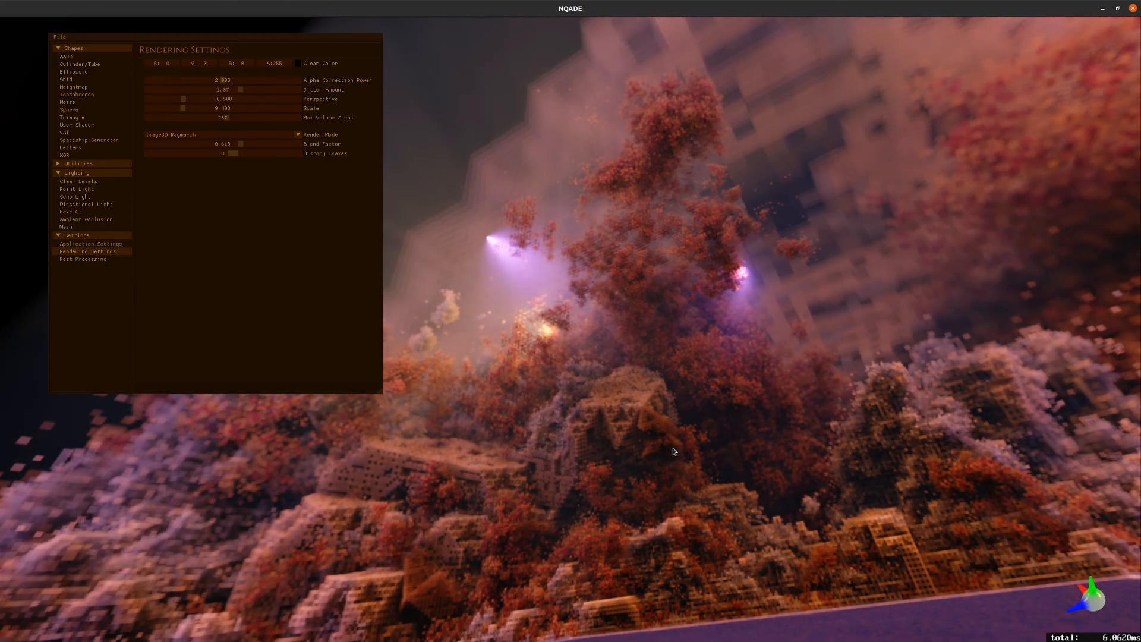
pyautogui.press('Left')
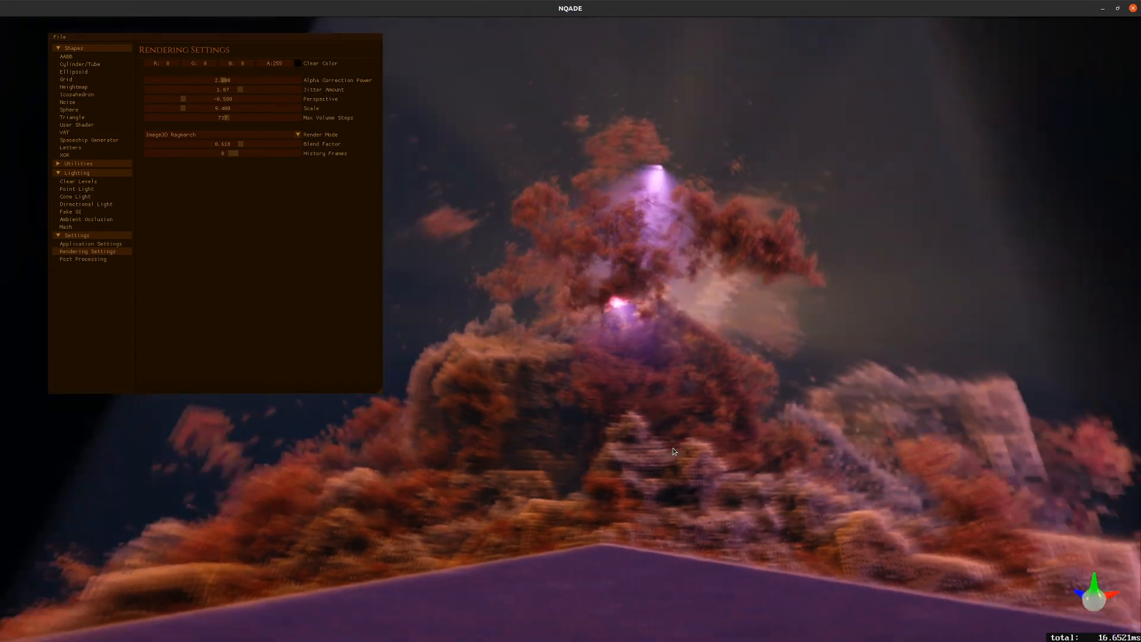
pyautogui.press('Left')
pyautogui.press('pagedown')
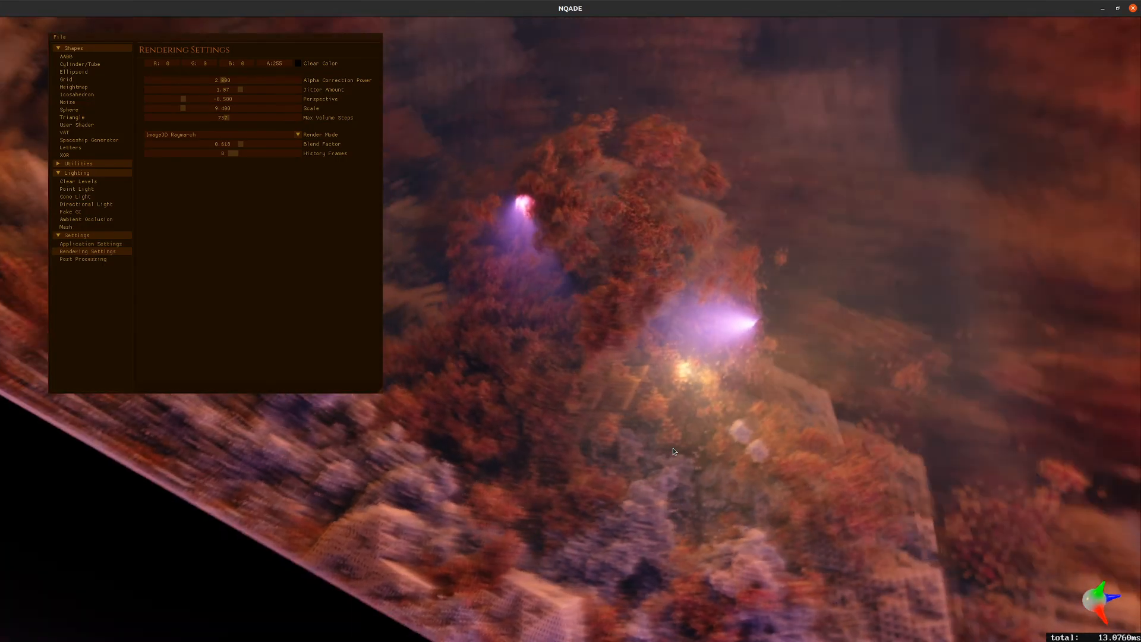
pyautogui.press('Left')
pyautogui.press('pagedown')
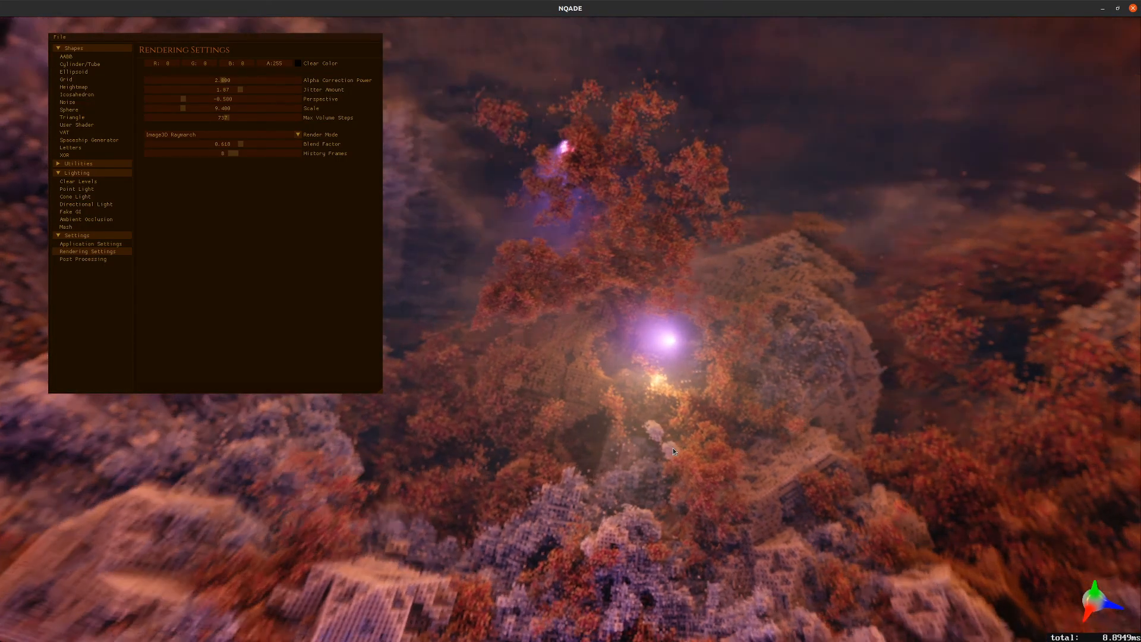
pyautogui.press('Left')
pyautogui.press('Left')
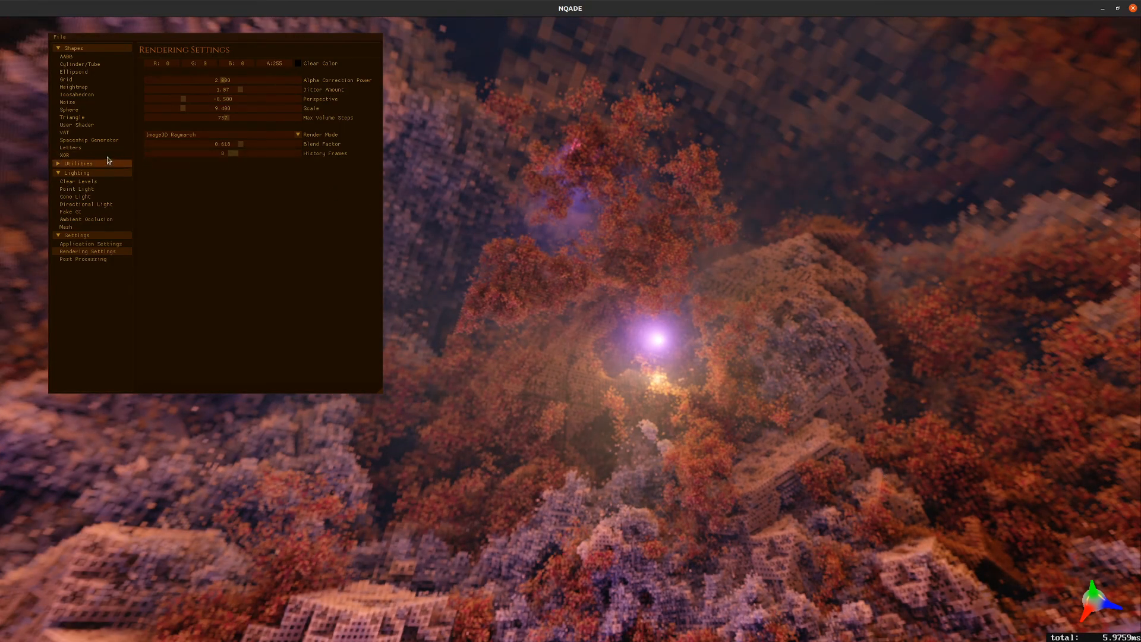
# - Look over the accumulator, postprocessed and backbuffer options of the Screenshot utility
pyautogui.click(78, 163)
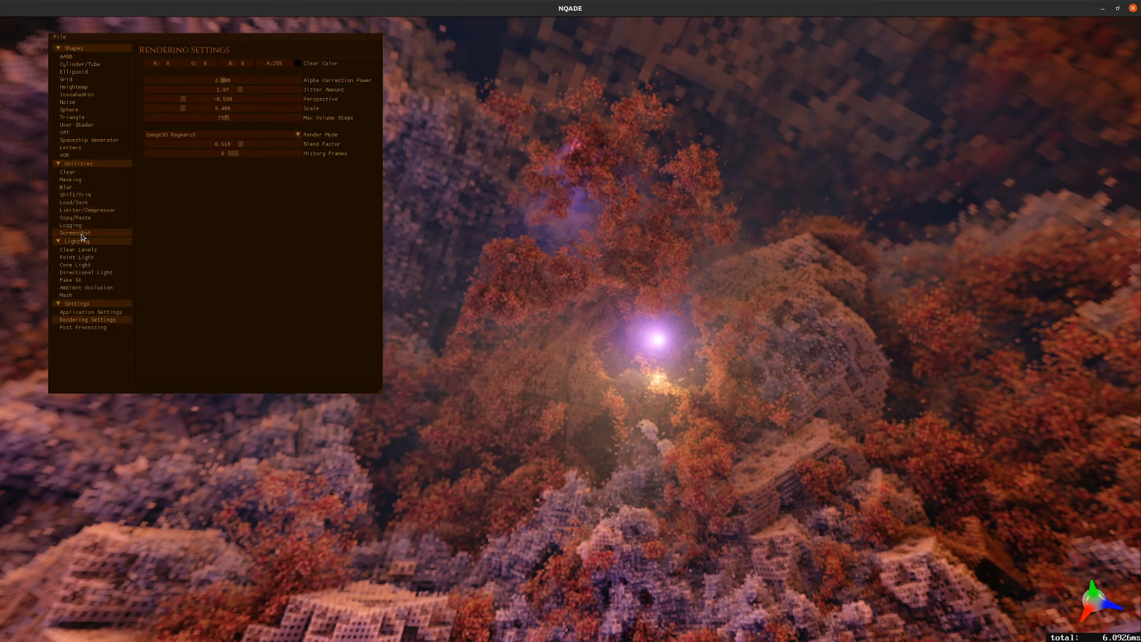
pyautogui.click(75, 232)
pyautogui.click(82, 164)
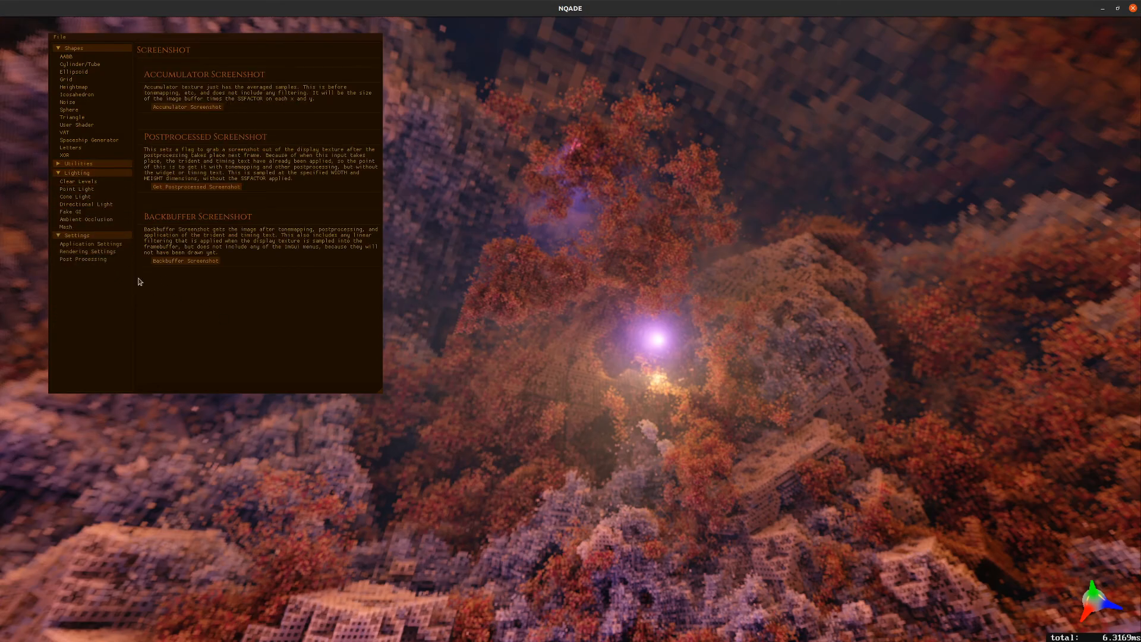
# - In the rendering settings, set the scale to about 11.1 and the clear color to light blue (R 91, G 187, B 191)
pyautogui.click(80, 252)
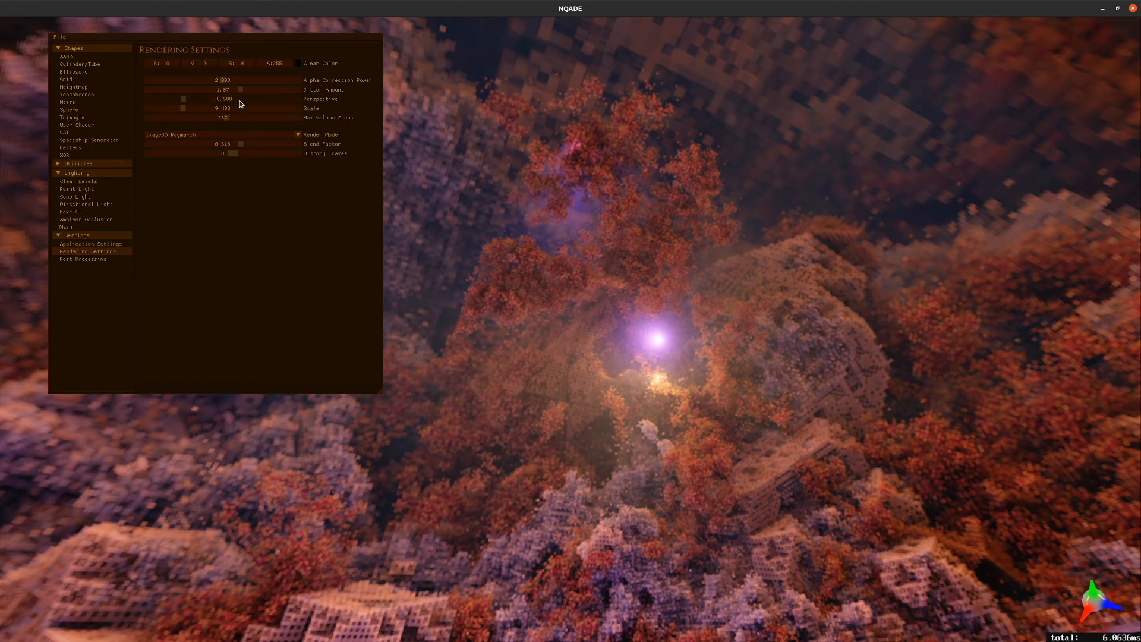
pyautogui.moveTo(186, 108); pyautogui.dragTo(180, 133)
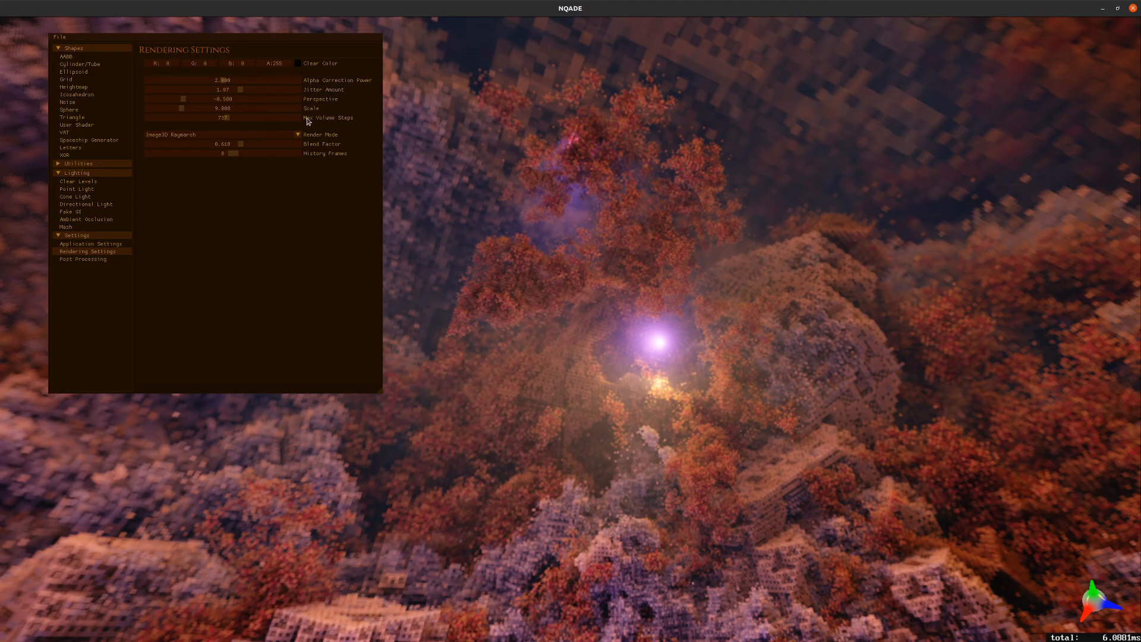
pyautogui.scroll(-7, 841, 455)
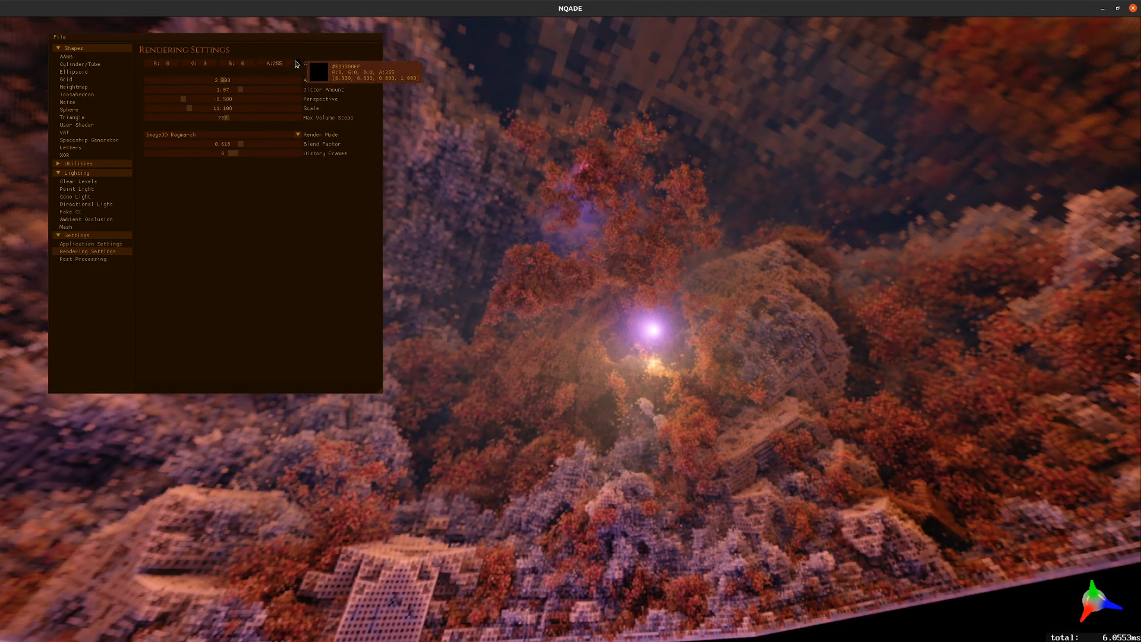
pyautogui.click(297, 63)
pyautogui.moveTo(337, 118); pyautogui.dragTo(339, 118)
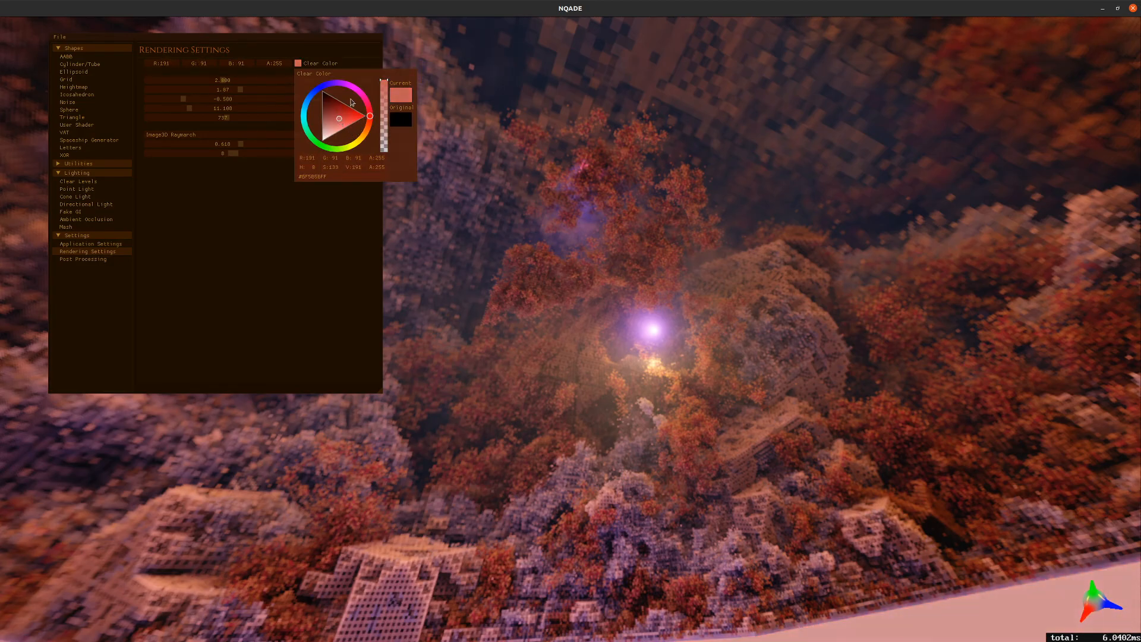
pyautogui.click(305, 117)
pyautogui.click(239, 235)
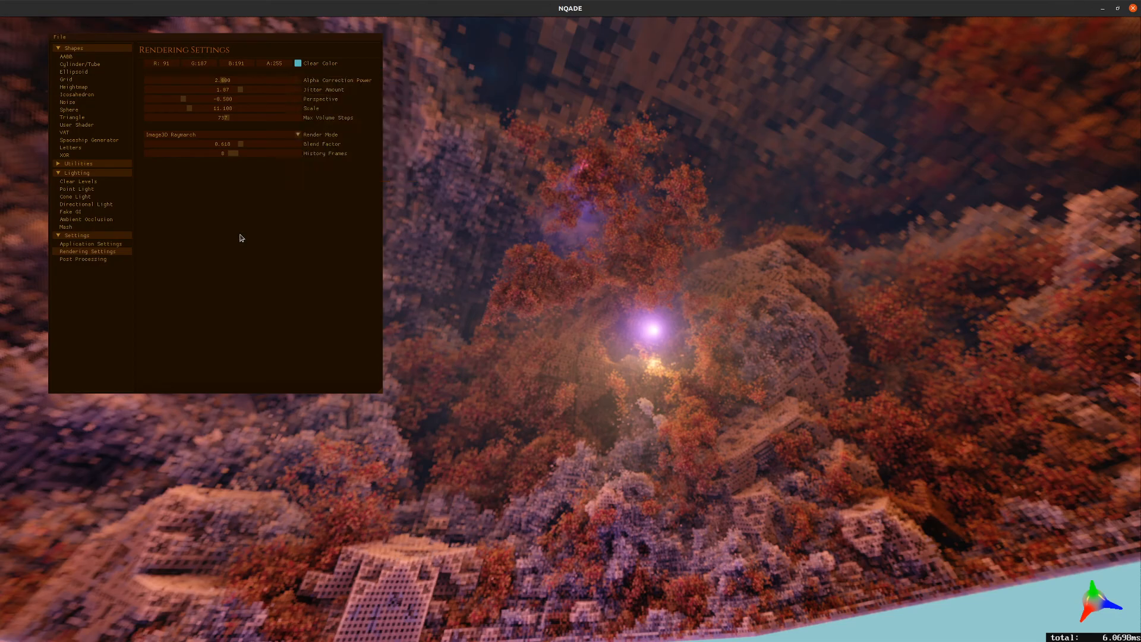
# - Set the perspective to about -0.527 and view the volume against the background from a lower angle
pyautogui.moveTo(185, 100)
pyautogui.mouseDown()
pyautogui.moveTo(195, 100)
pyautogui.moveTo(179, 121)
pyautogui.moveTo(184, 112)
pyautogui.mouseUp()
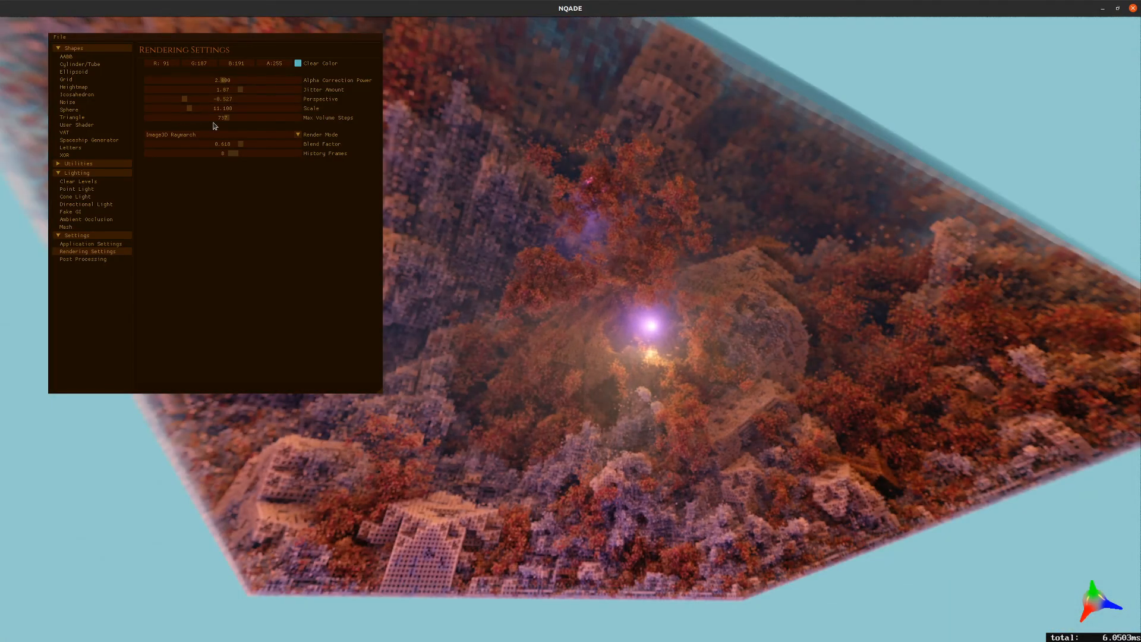
pyautogui.press('w')
pyautogui.press('w')
pyautogui.press('s')
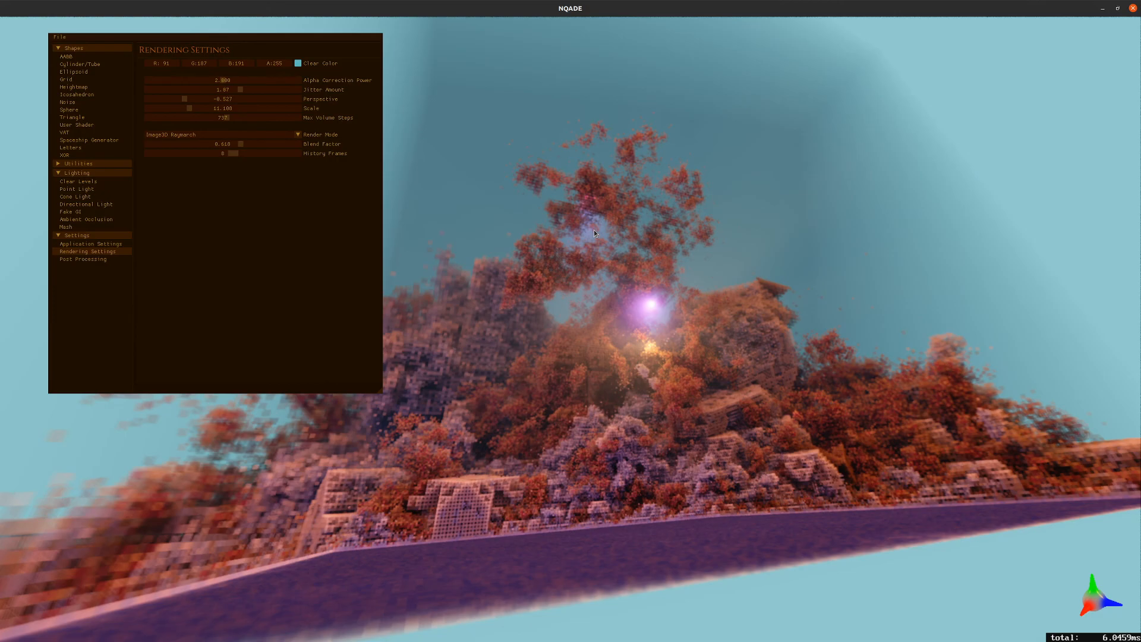
# - Try the Texture Raymarch ( Nearest ) render mode on the volume seen from above and return to Image3D Raymarch
pyautogui.press('a')
pyautogui.press('a')
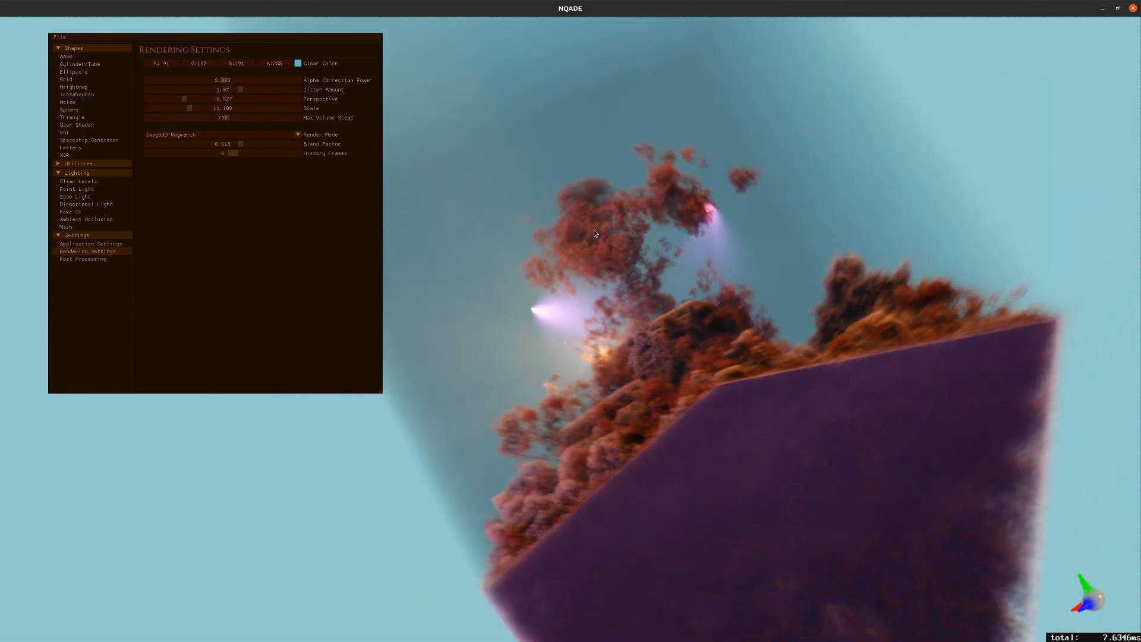
pyautogui.press('s')
pyautogui.press('s')
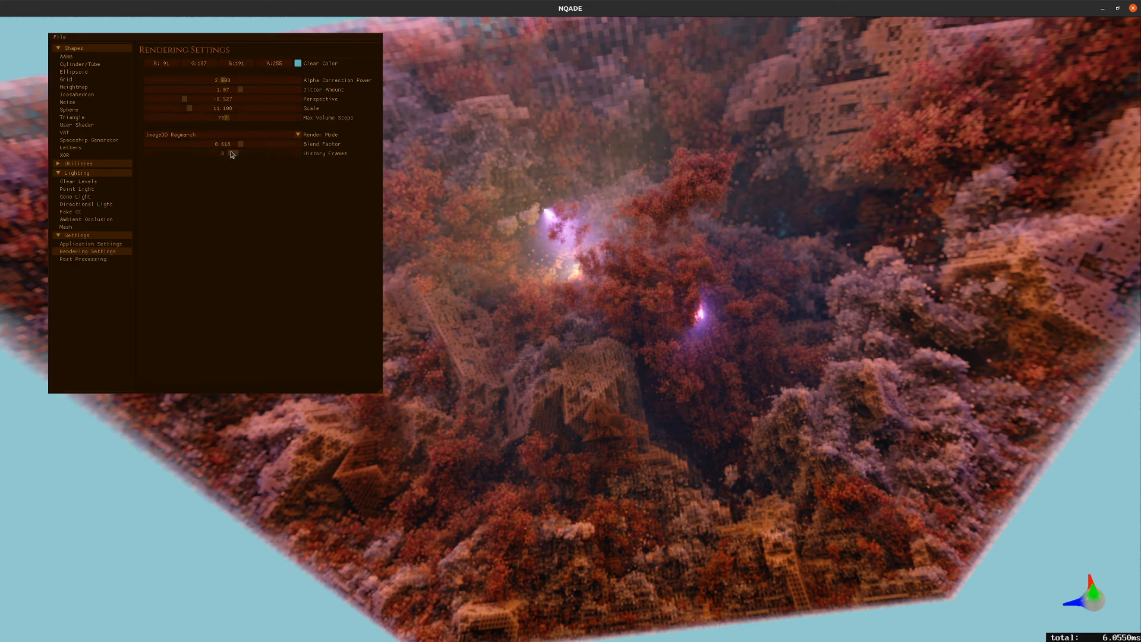
pyautogui.click(187, 136)
pyautogui.click(179, 152)
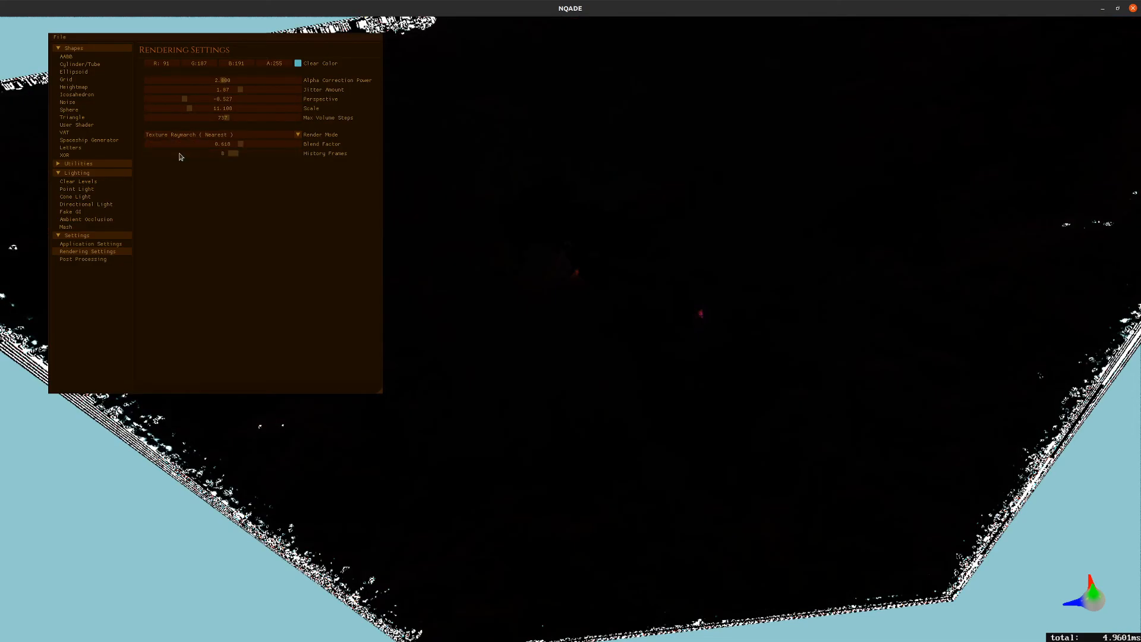
pyautogui.click(212, 136)
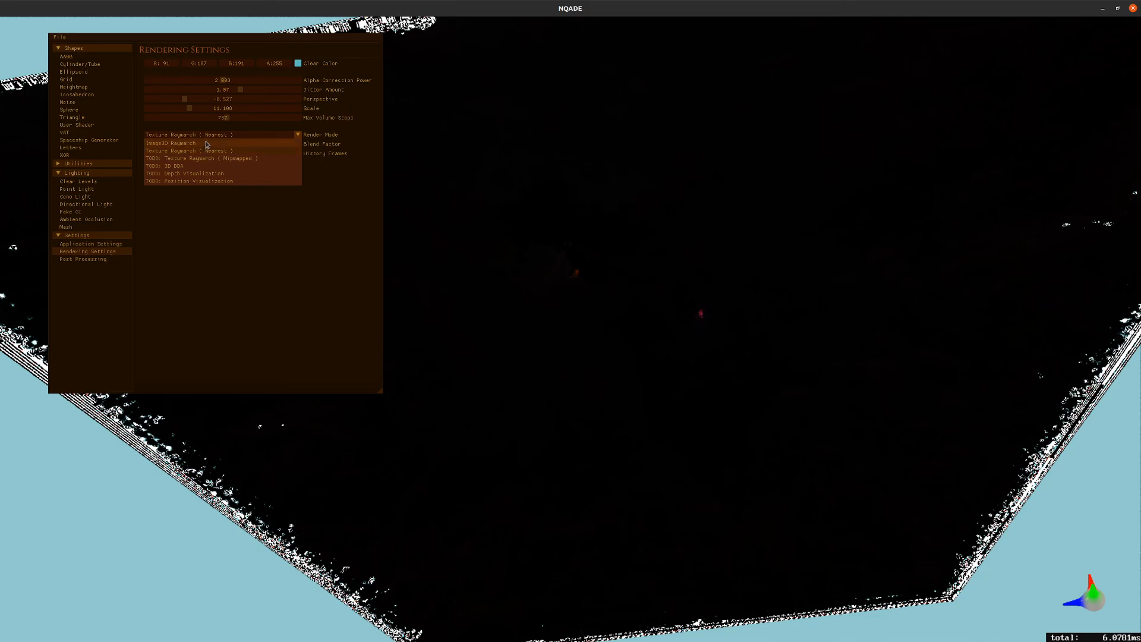
pyautogui.click(206, 145)
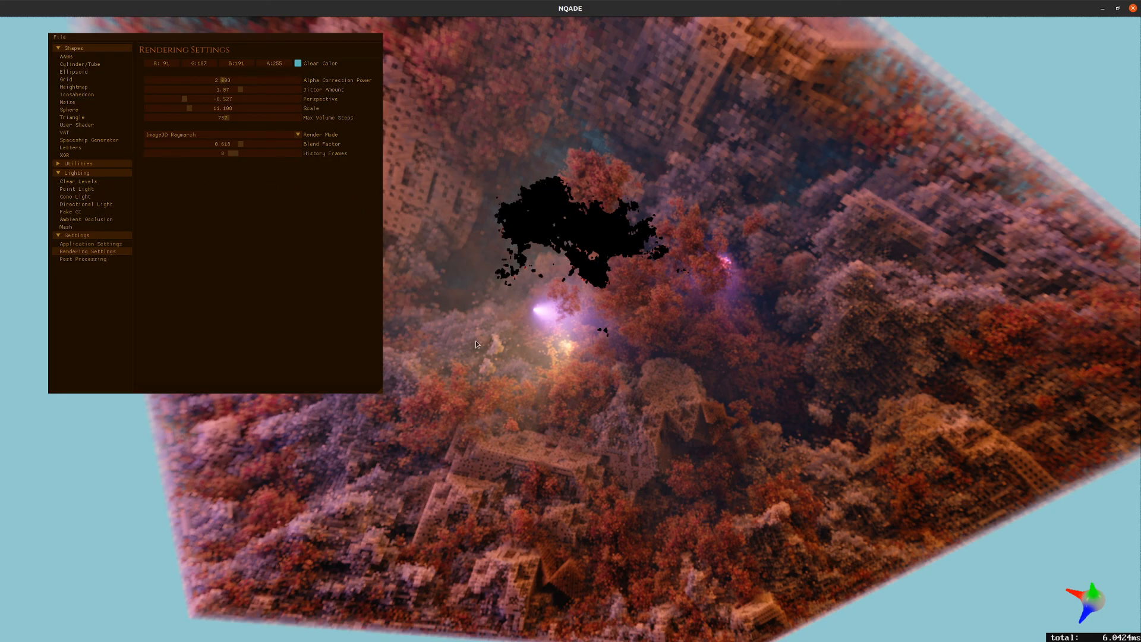
# - Examine the volume and the black patch over the tree from the side and from above
pyautogui.press('e')
pyautogui.press('a')
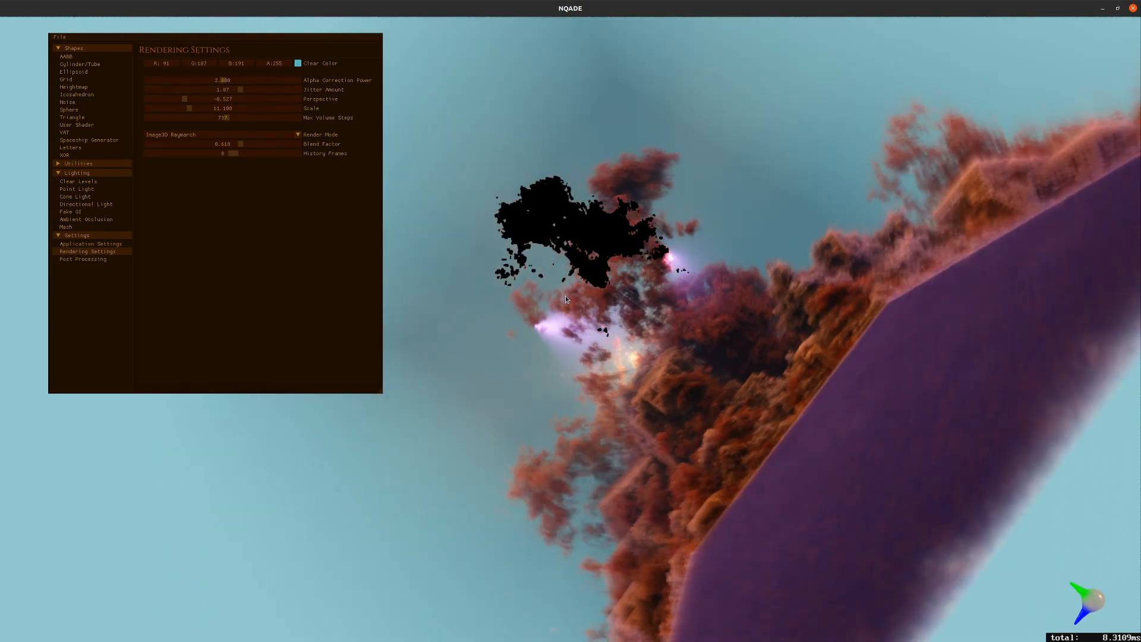
pyautogui.press('w')
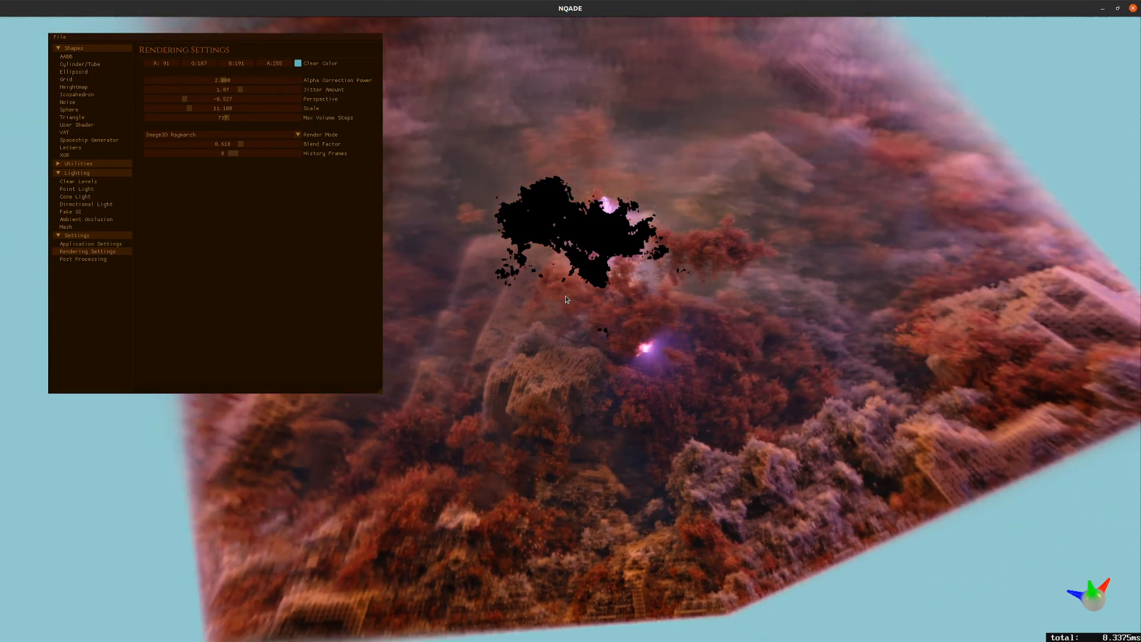
pyautogui.press('s')
pyautogui.press('e')
pyautogui.press('w')
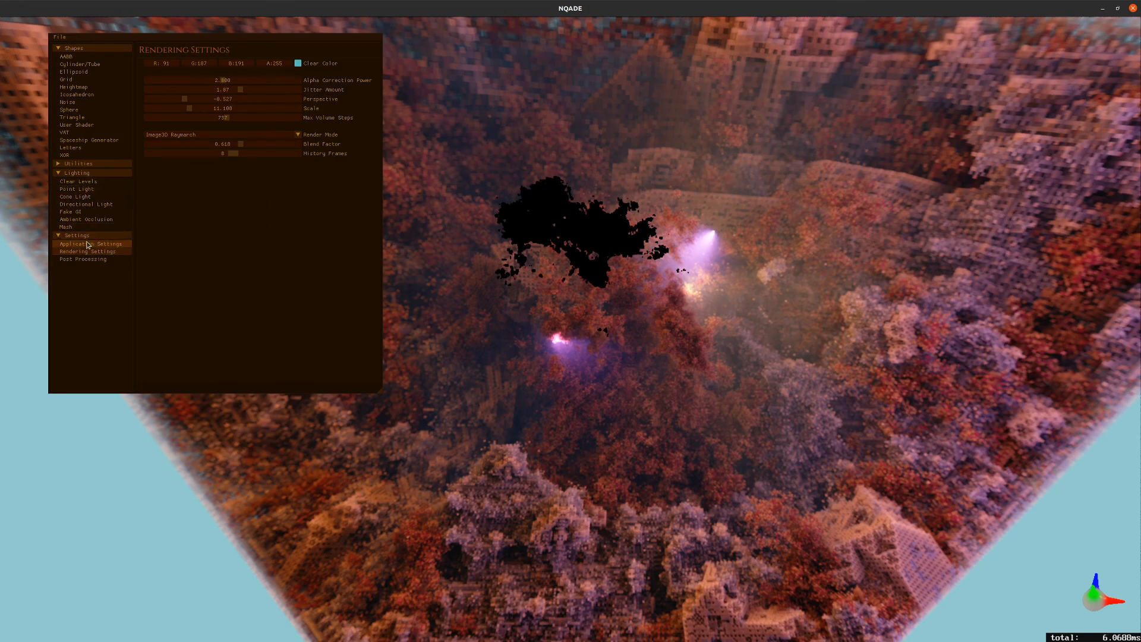
# - In the application settings, set the trident mode to Fractal and check the orientation trident while rotating the volume
pyautogui.click(84, 260)
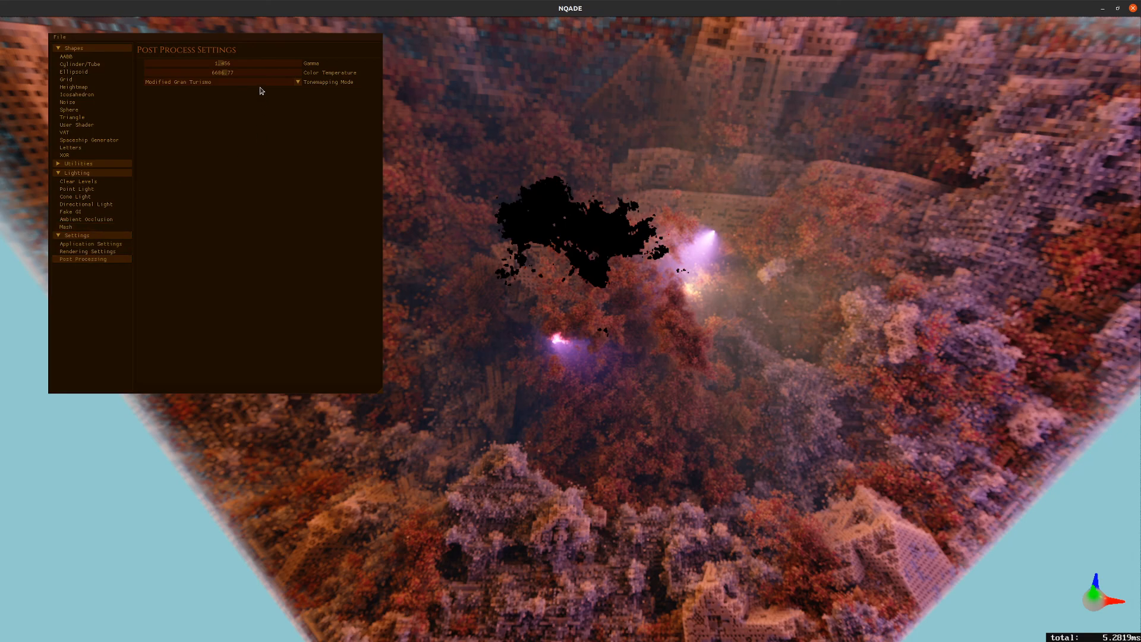
pyautogui.click(99, 245)
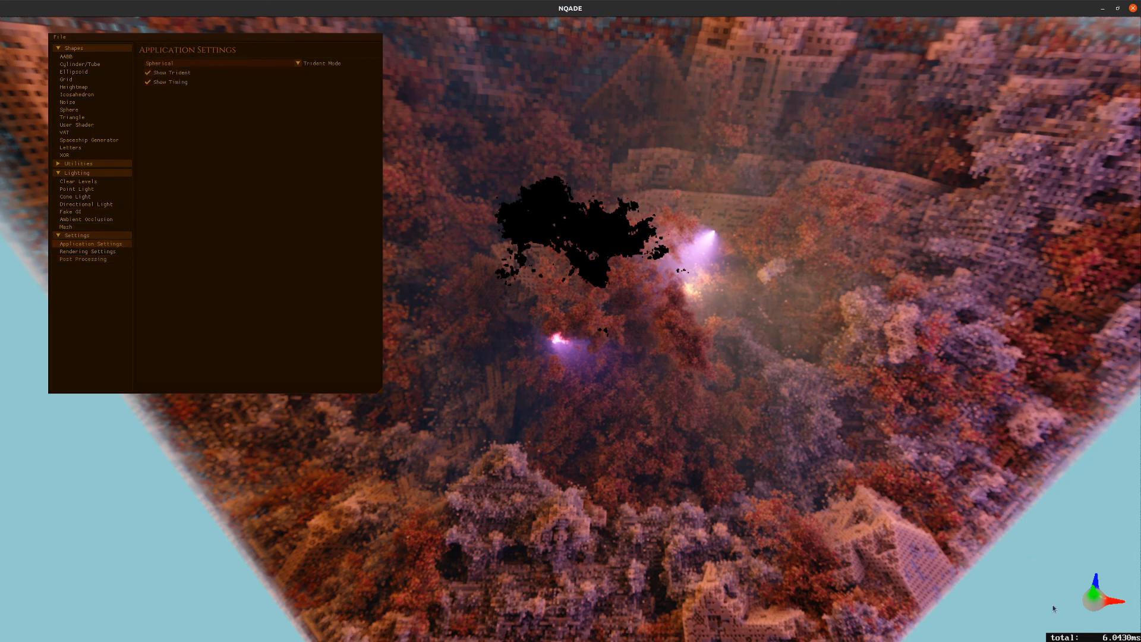
pyautogui.click(254, 64)
pyautogui.click(199, 73)
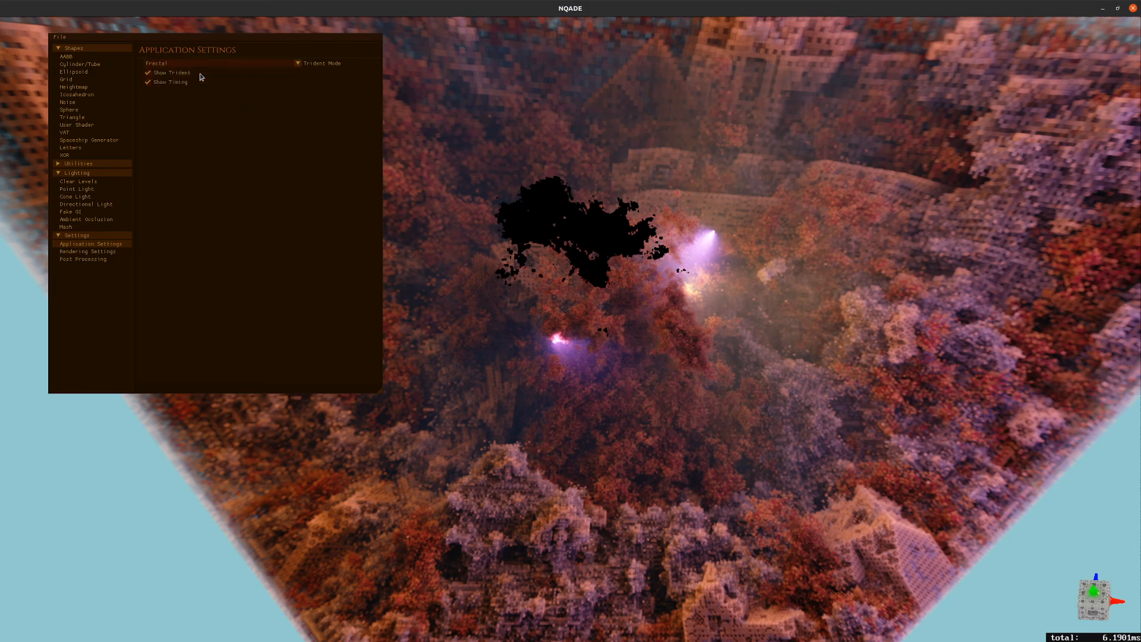
pyautogui.moveTo(851, 356); pyautogui.dragTo(805, 351)
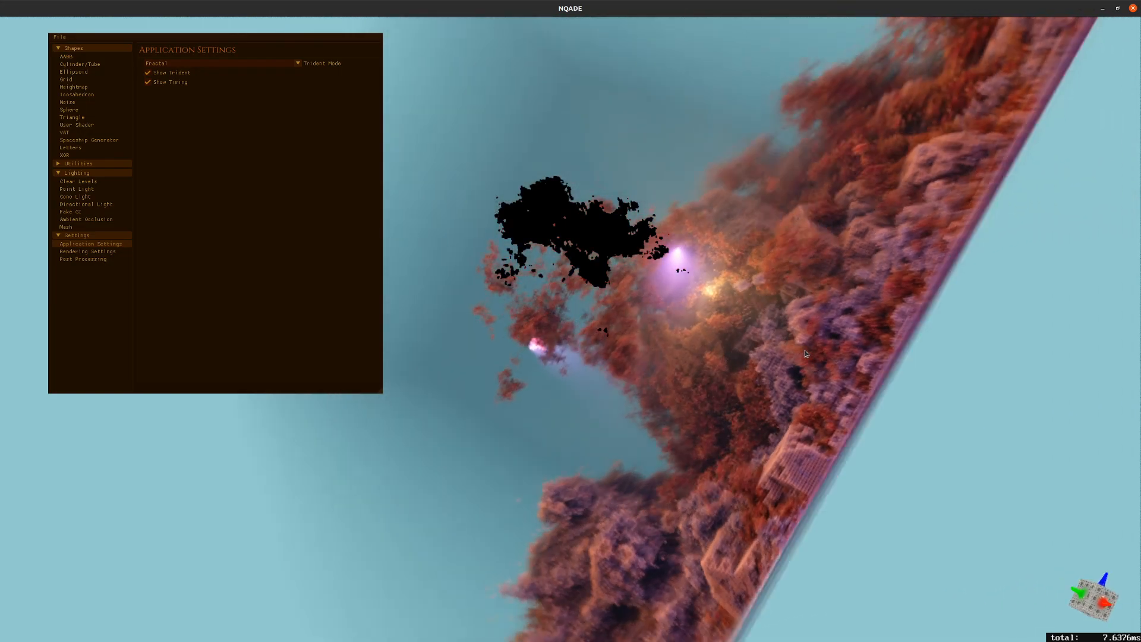